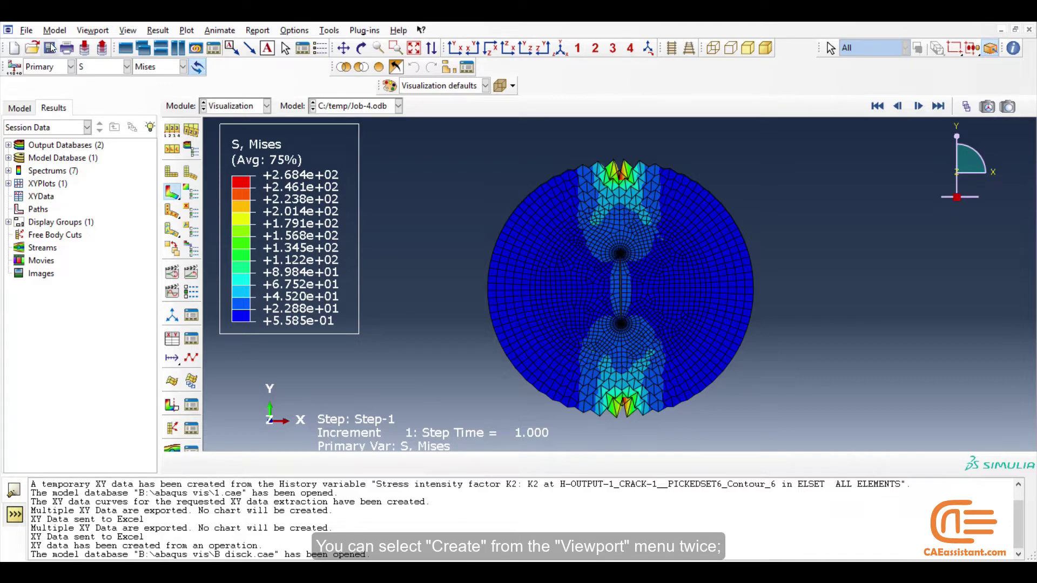
- Create two more Job-4 viewports and tile all three vertically side by side
left_click(105, 32)
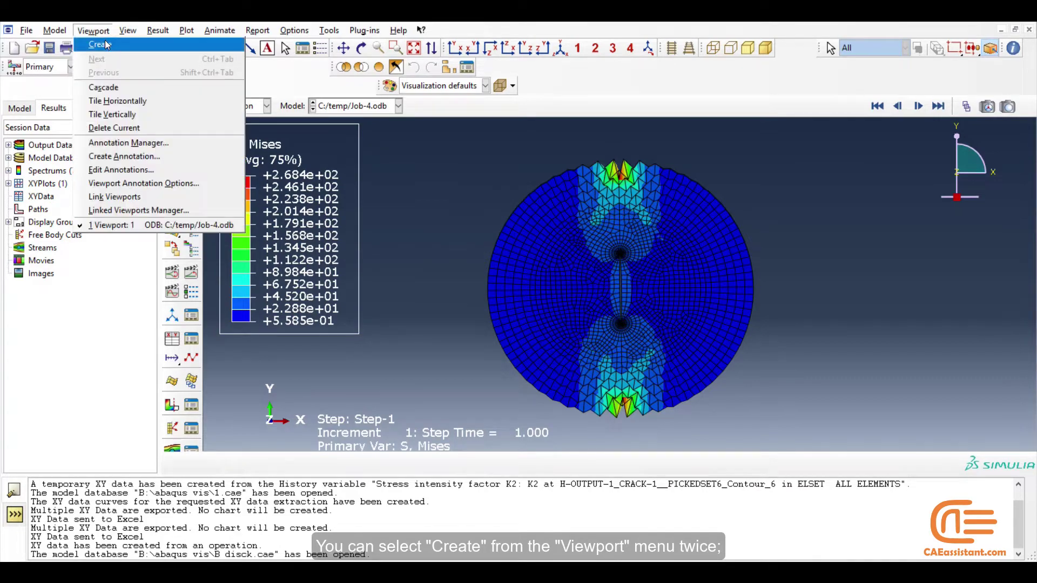
left_click(102, 44)
left_click(100, 31)
left_click(106, 44)
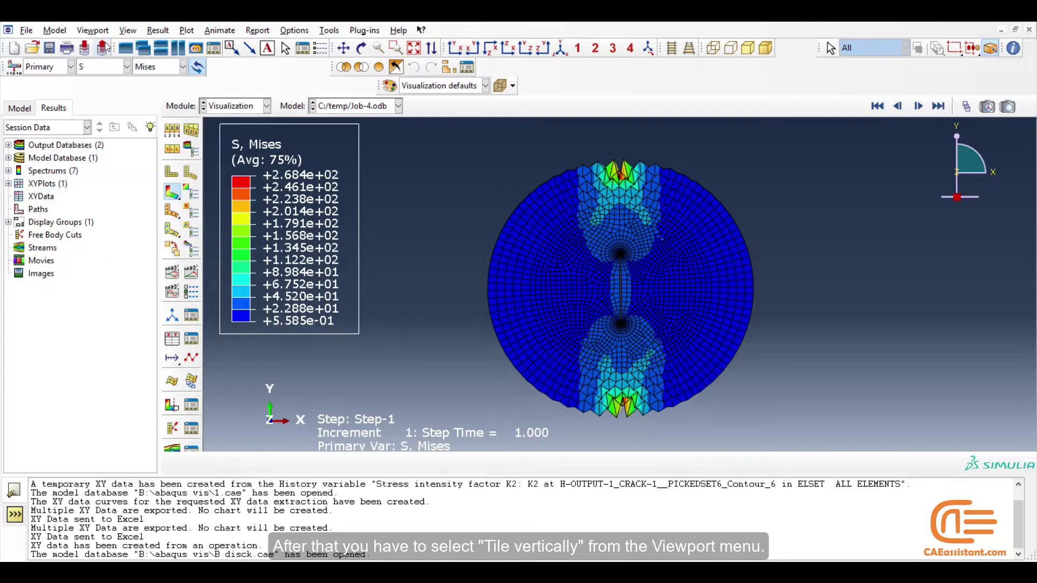
left_click(104, 32)
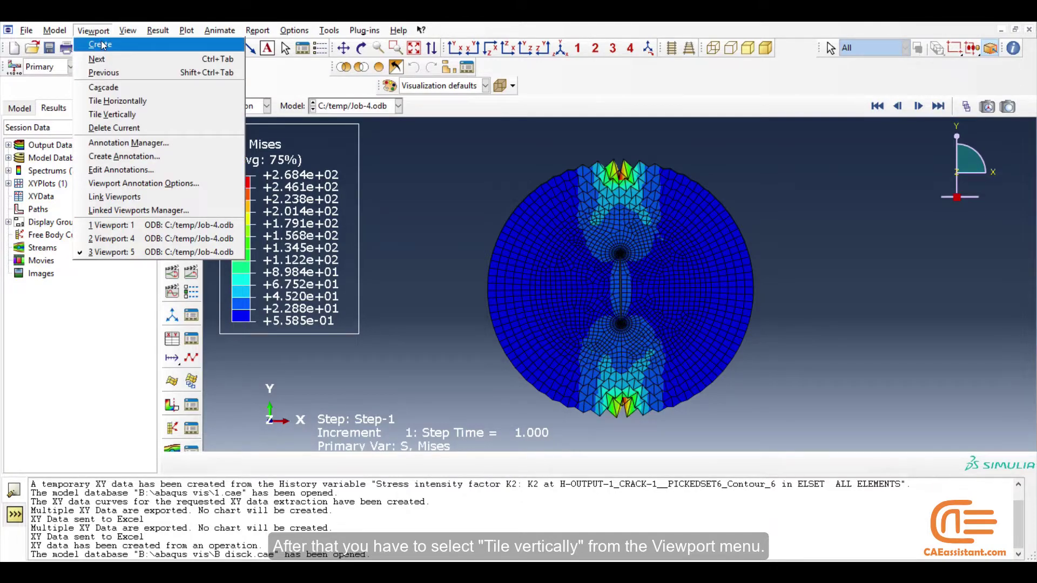
left_click(113, 113)
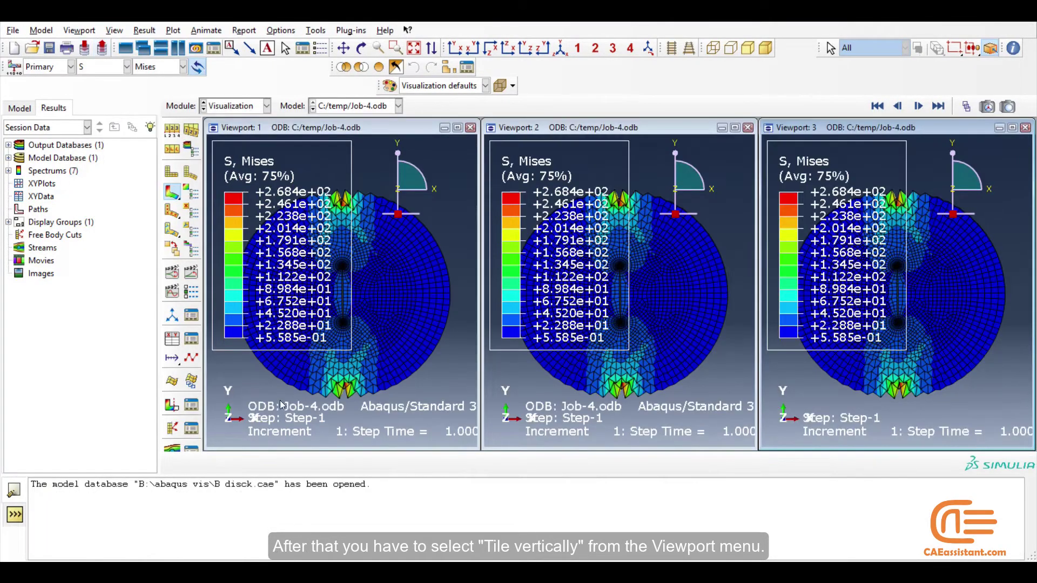
- Link all viewports, then switch the plotted field to displacement U and back to stress S
left_click(89, 32)
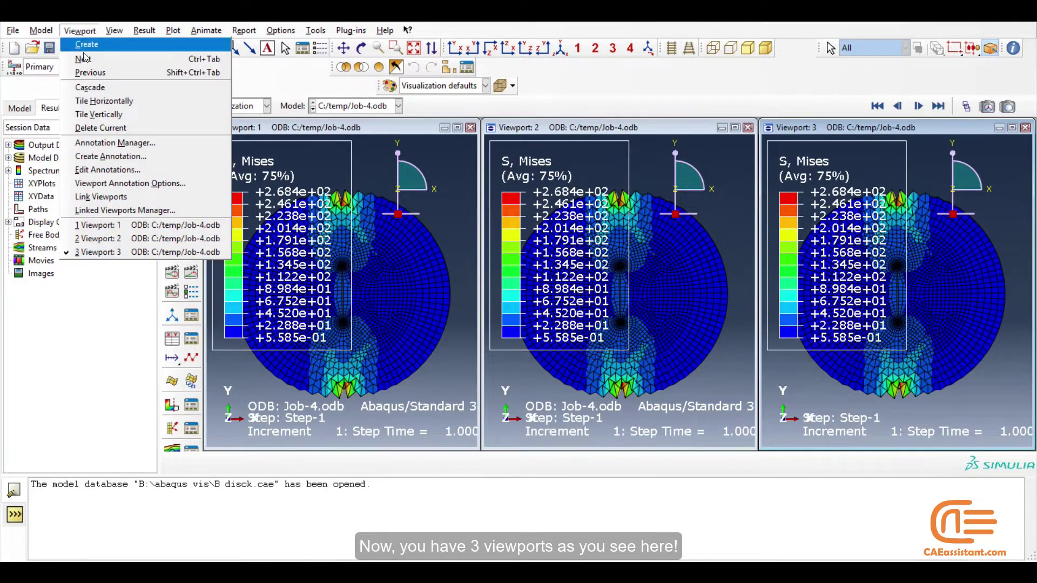
left_click(104, 201)
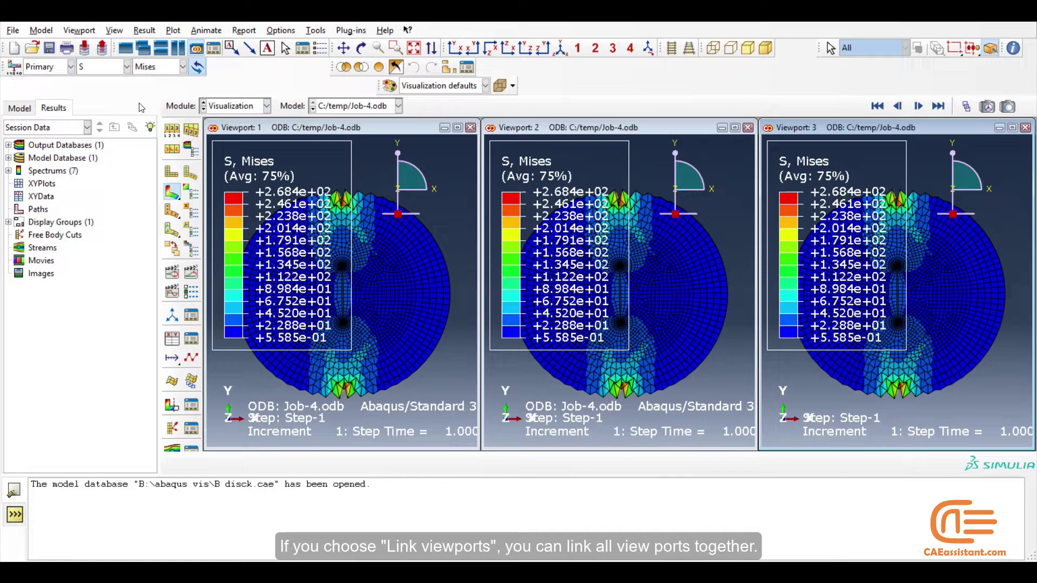
left_click(126, 67)
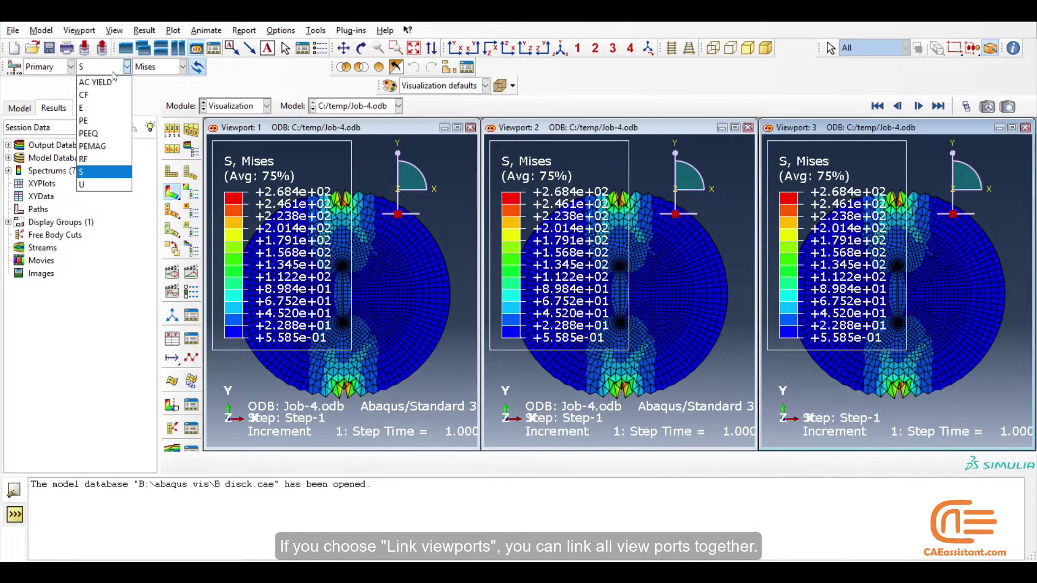
left_click(107, 185)
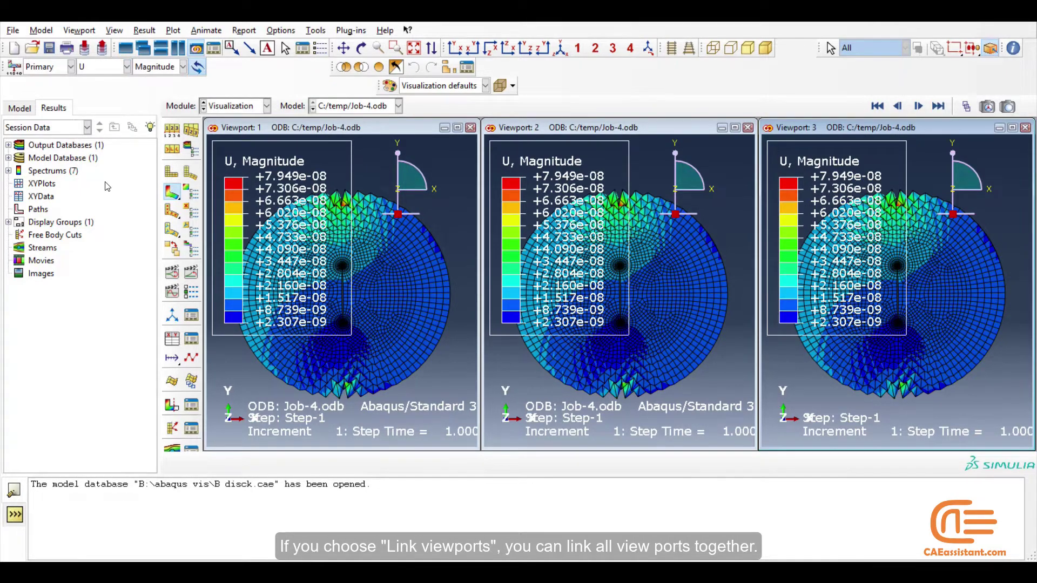
left_click(110, 68)
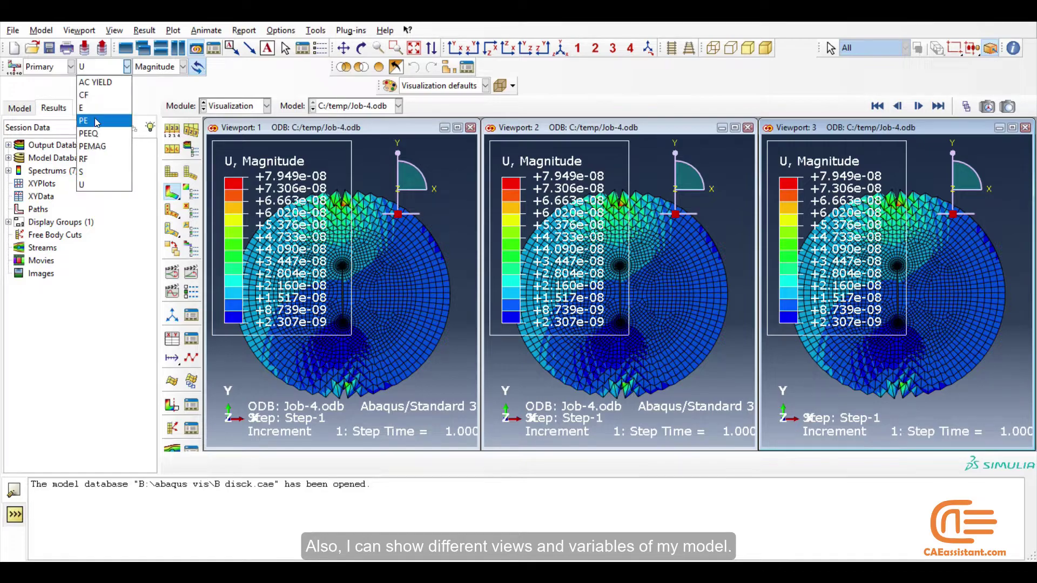
left_click(87, 172)
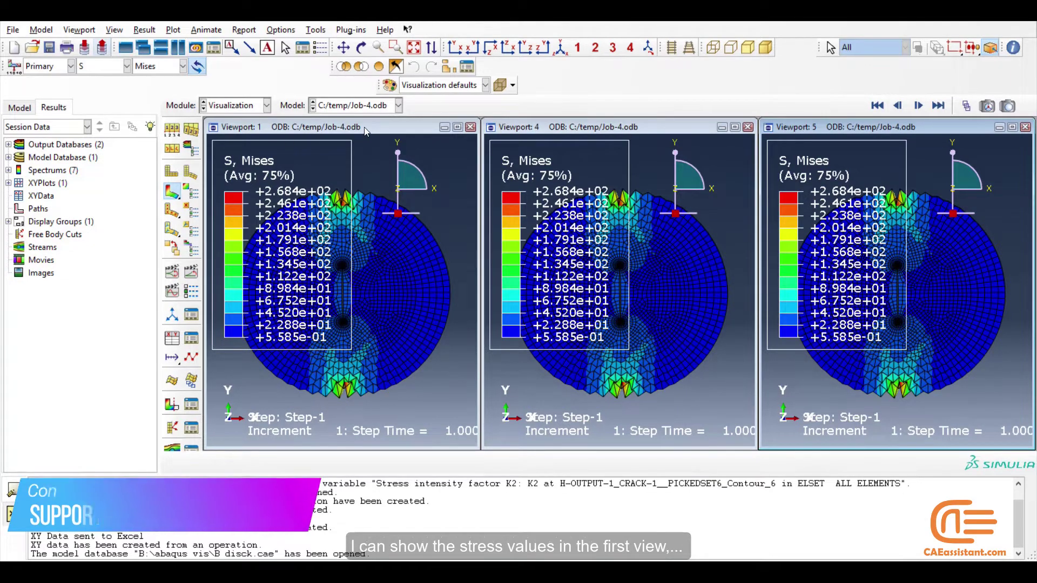
- Make the middle viewport active and show displacement U in it
left_click(364, 127)
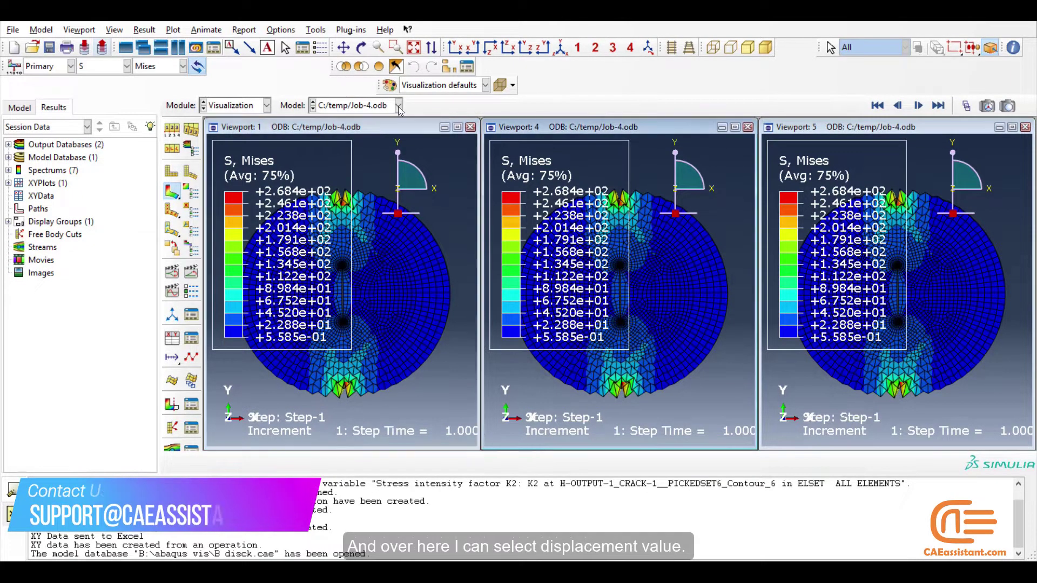
left_click(127, 66)
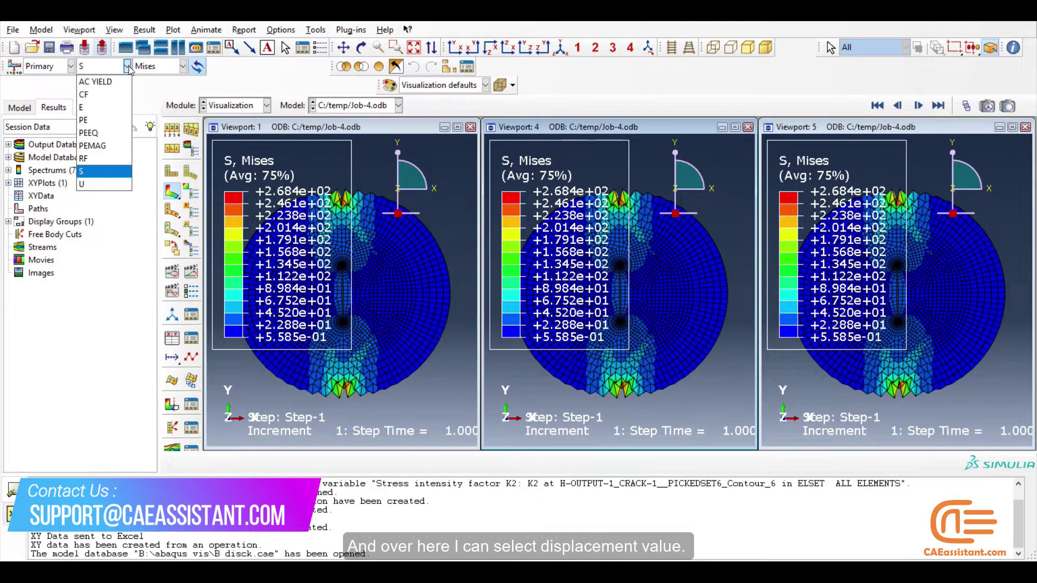
left_click(99, 185)
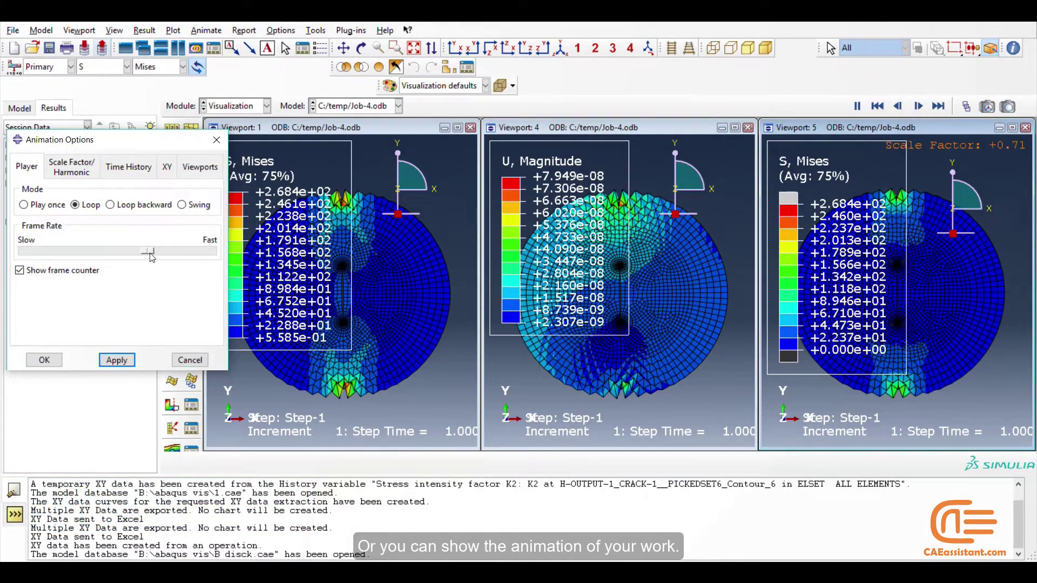
- Try faster and slower animation frame rates, settling on a moderate speed
left_click_drag(150, 253, 197, 252)
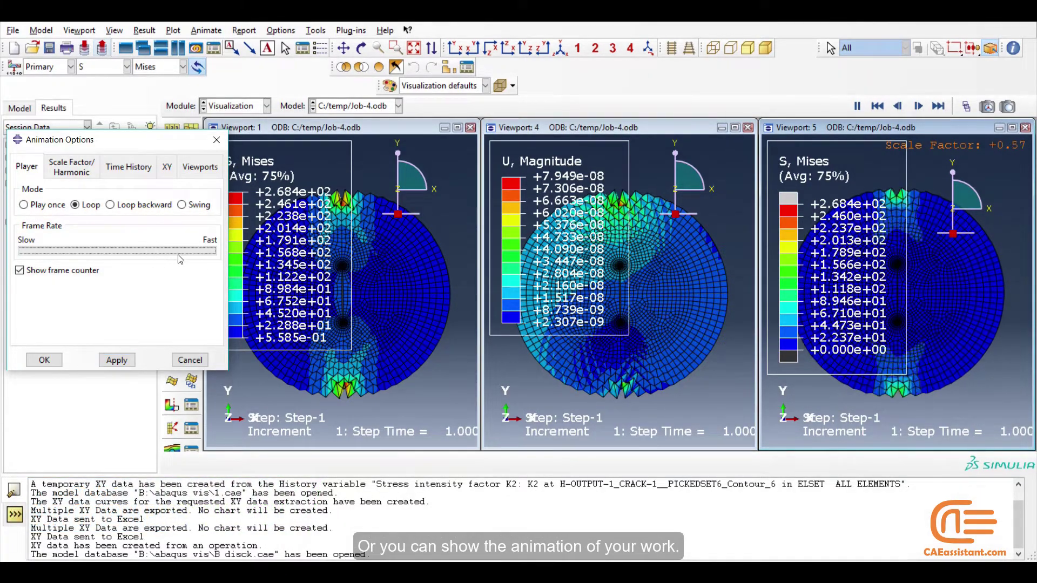
left_click(123, 360)
left_click_drag(197, 252, 39, 252)
left_click(116, 360)
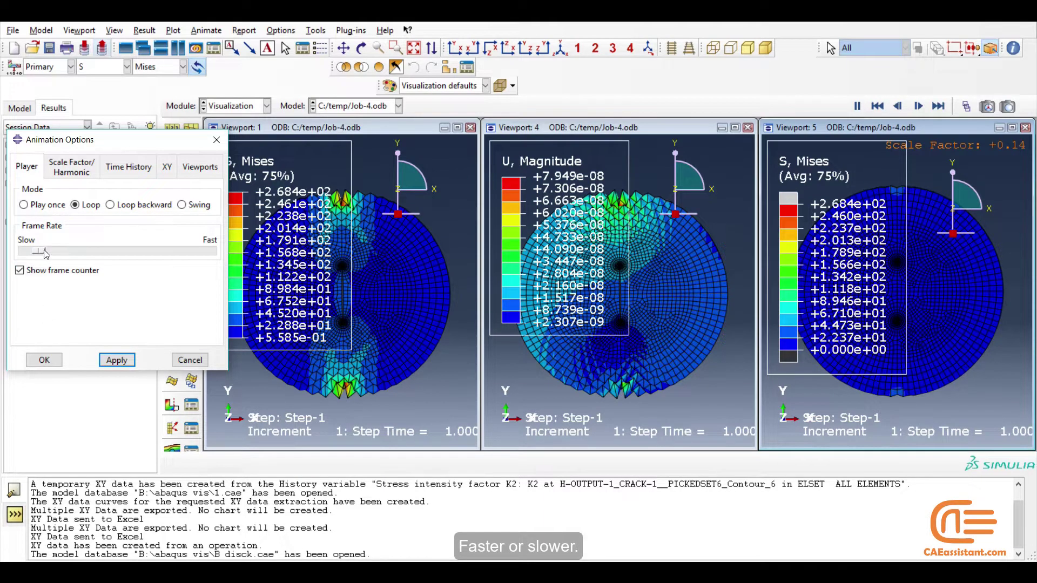
left_click_drag(40, 252, 115, 254)
left_click(116, 360)
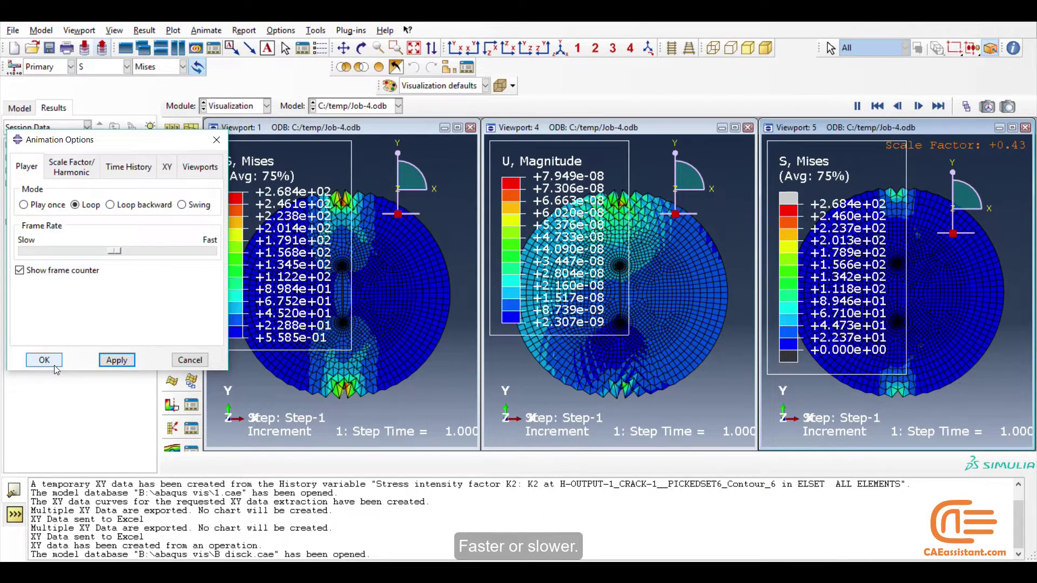
left_click(48, 361)
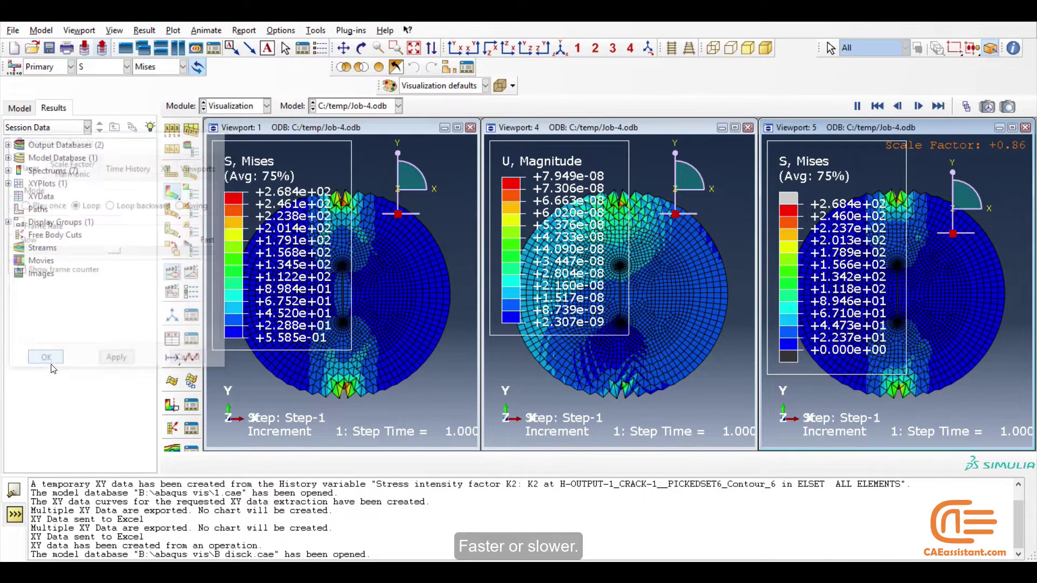
- Close viewports 5 and 4 and maximize viewport 1
left_click(1026, 128)
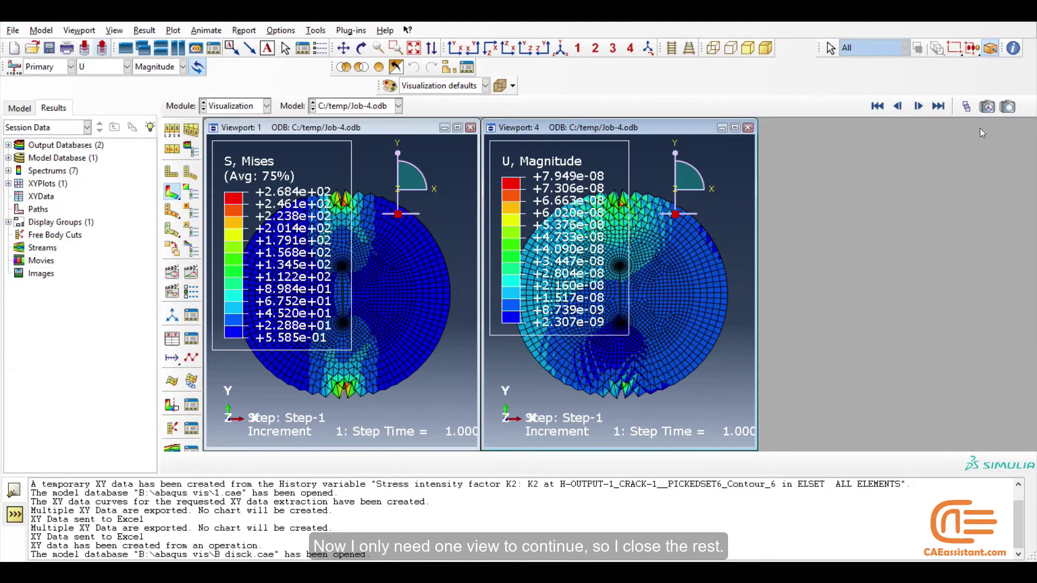
left_click(748, 128)
left_click(456, 128)
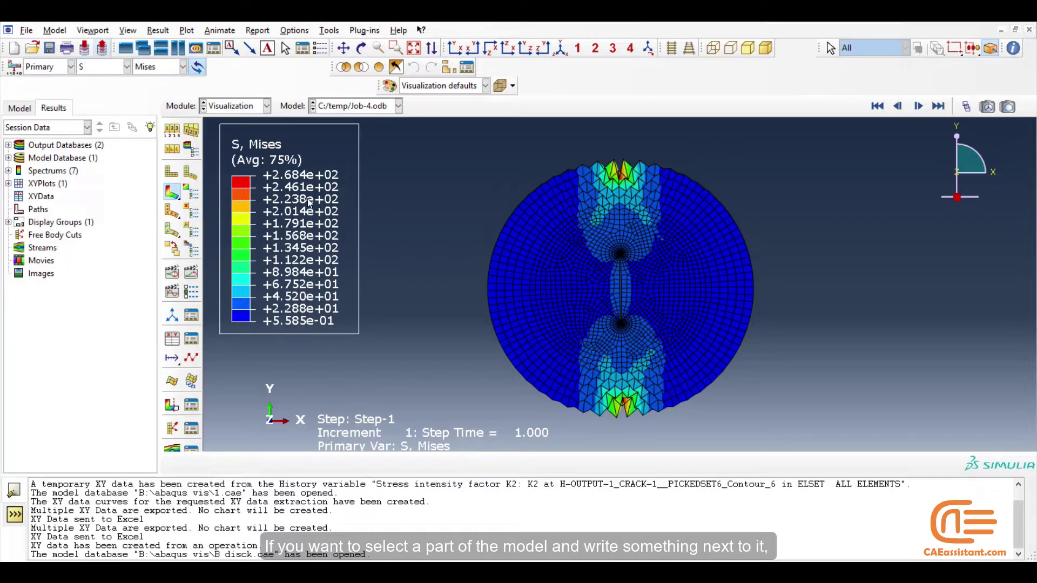
- Start an arrow-and-text annotation, dismissing the read-only database warning
left_click(98, 30)
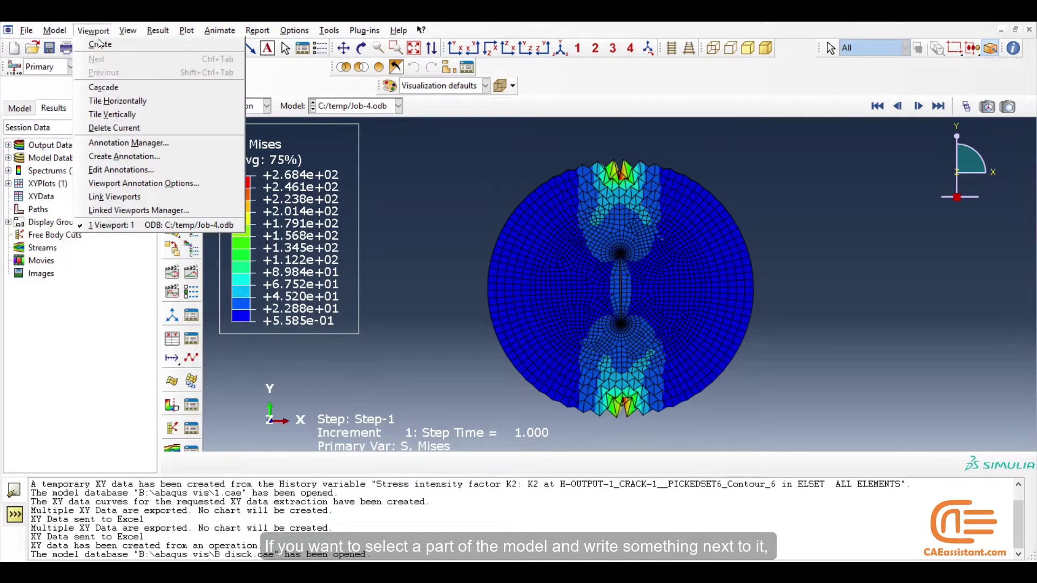
left_click(128, 156)
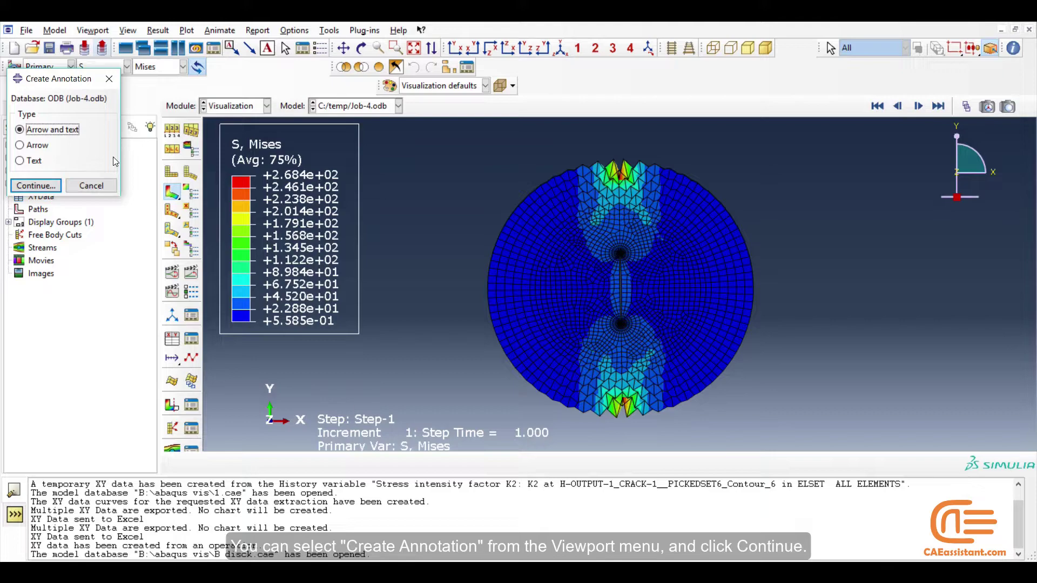
left_click(35, 185)
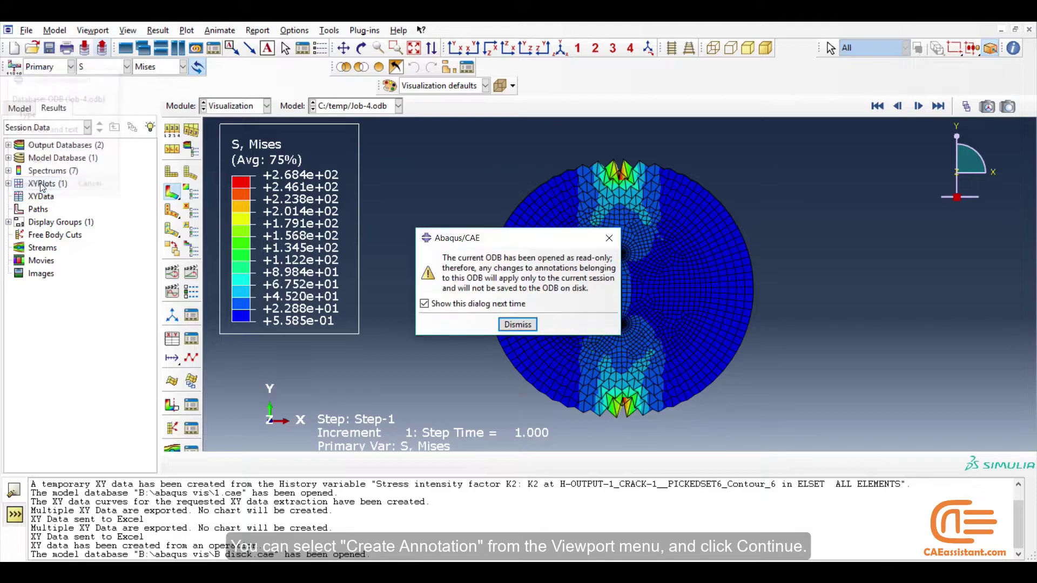
left_click(517, 325)
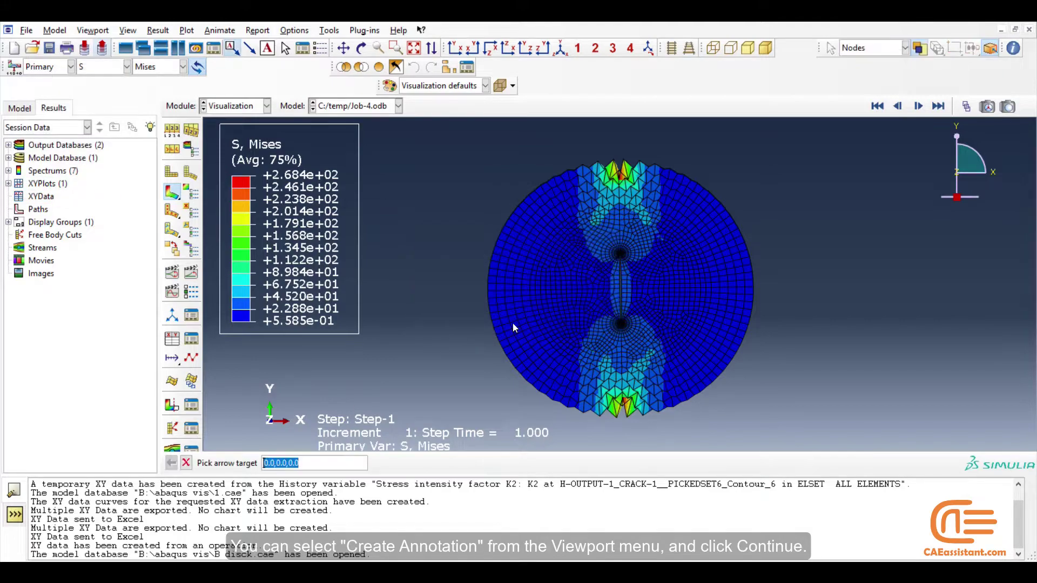
- Zoom into the lower crack tip, point the arrow at it, and place the label right of the disc
left_click(396, 49)
left_click_drag(652, 300, 576, 342)
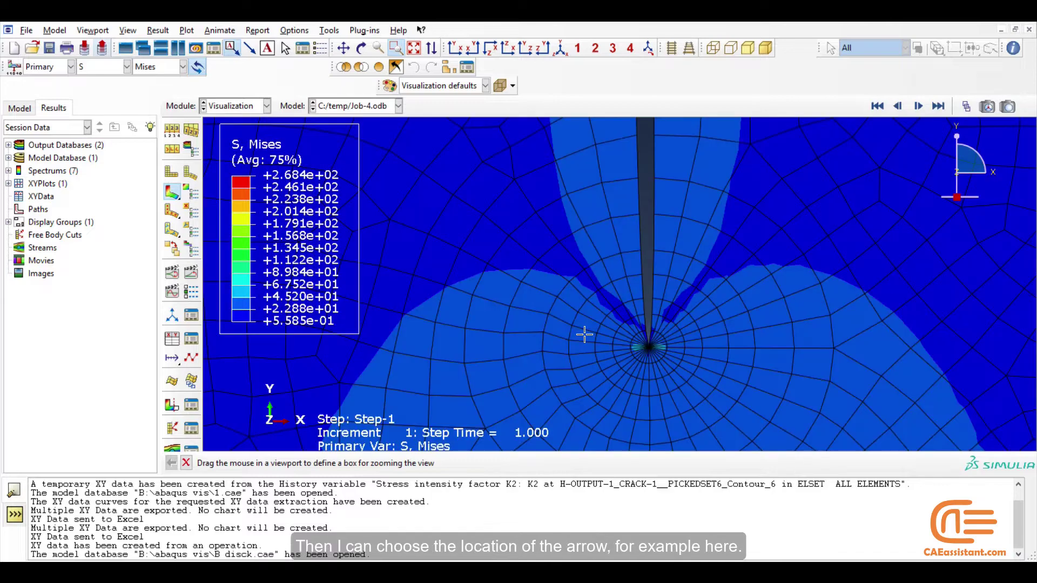
left_click_drag(713, 322, 593, 384)
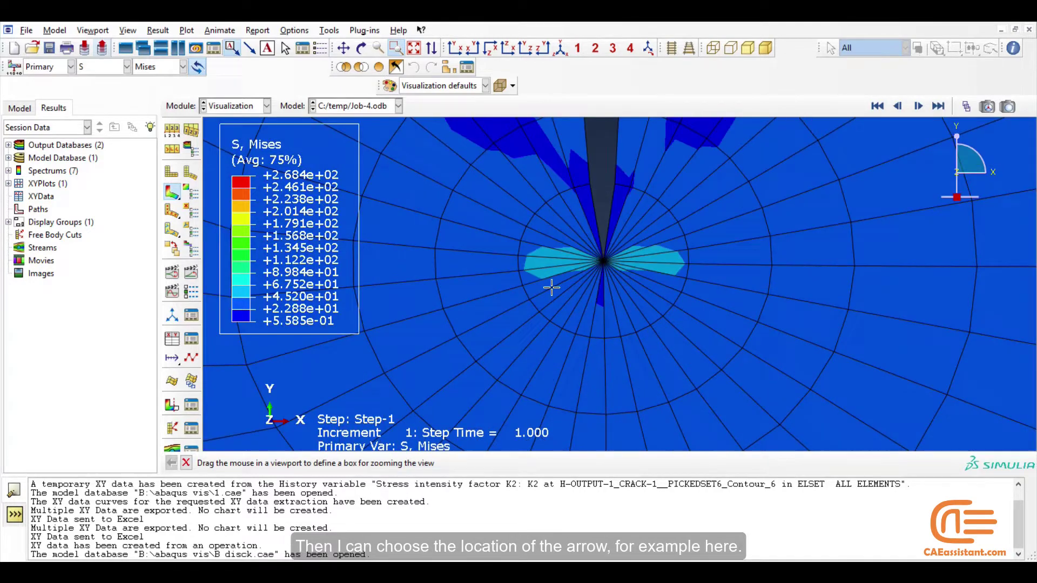
left_click(397, 49)
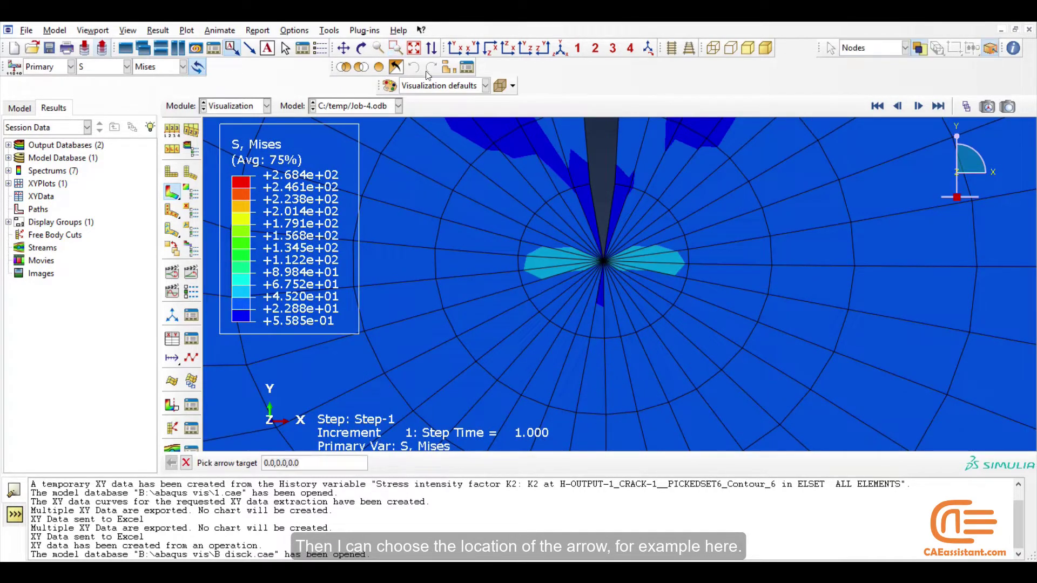
left_click(604, 259)
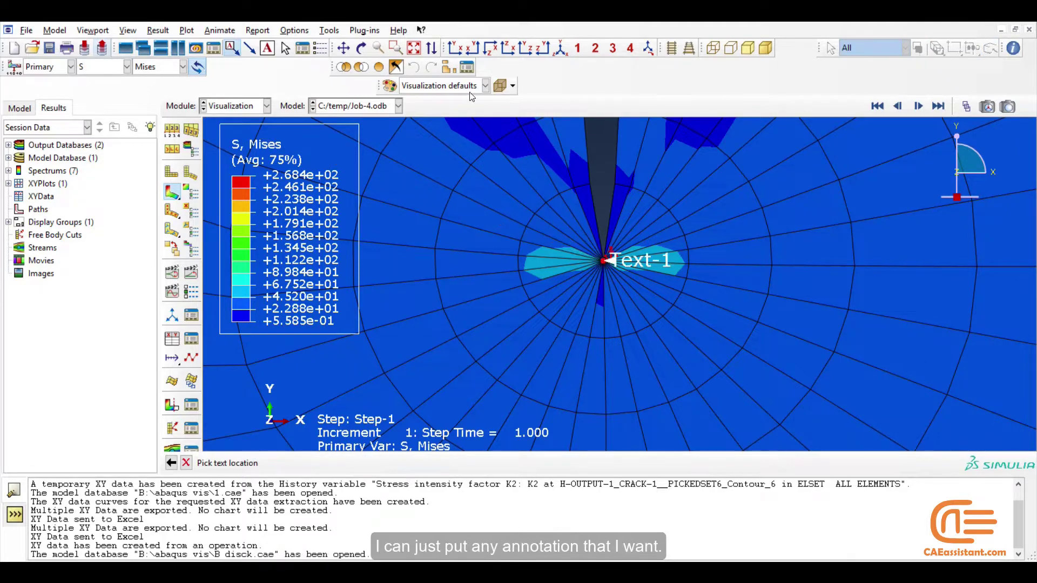
left_click(414, 48)
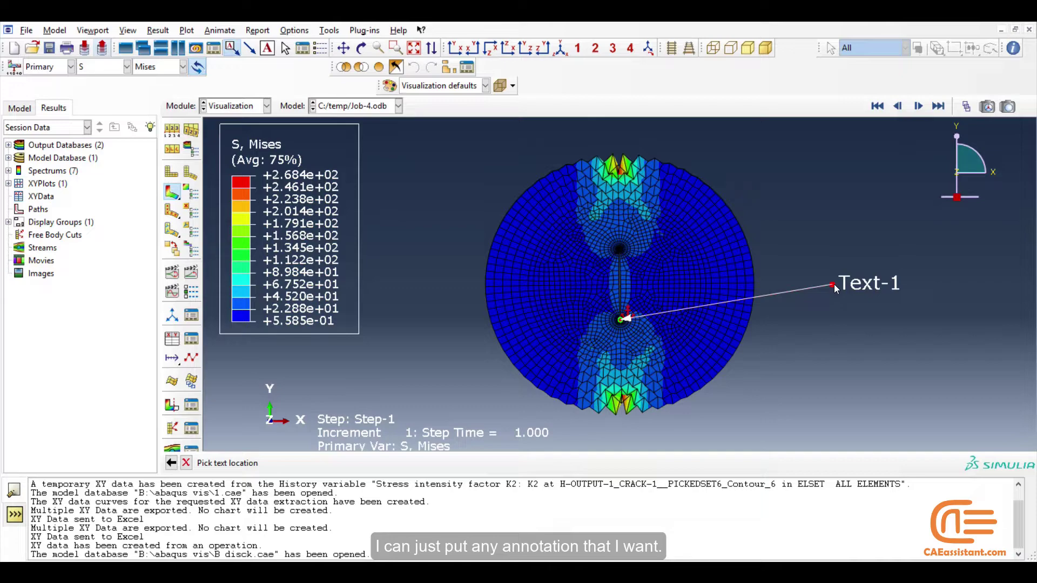
left_click(846, 290)
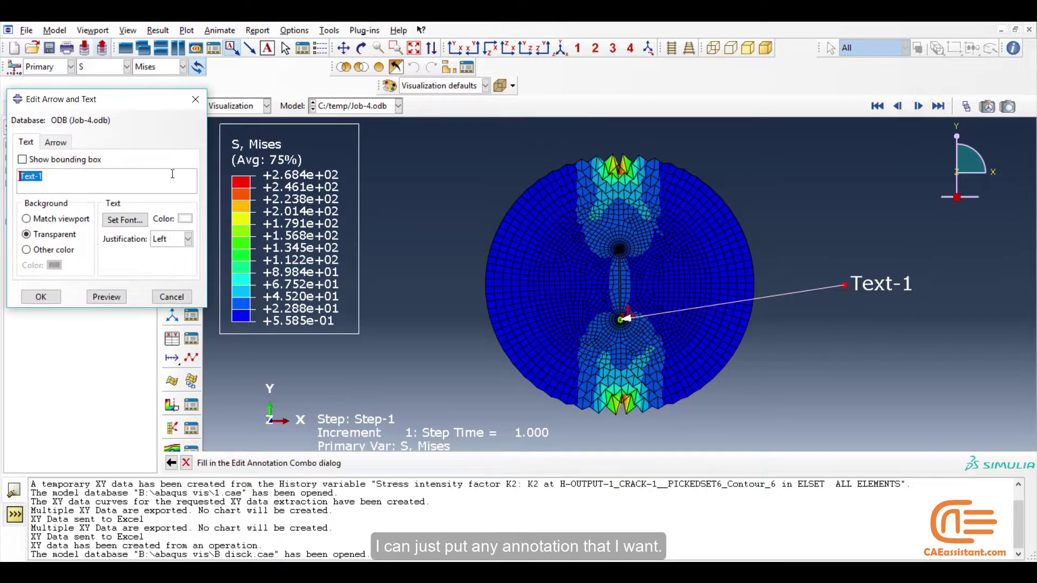
- Enter 'crack front' as the label text, preview it, and apply 12-point Arial Black font
type("crack fro")
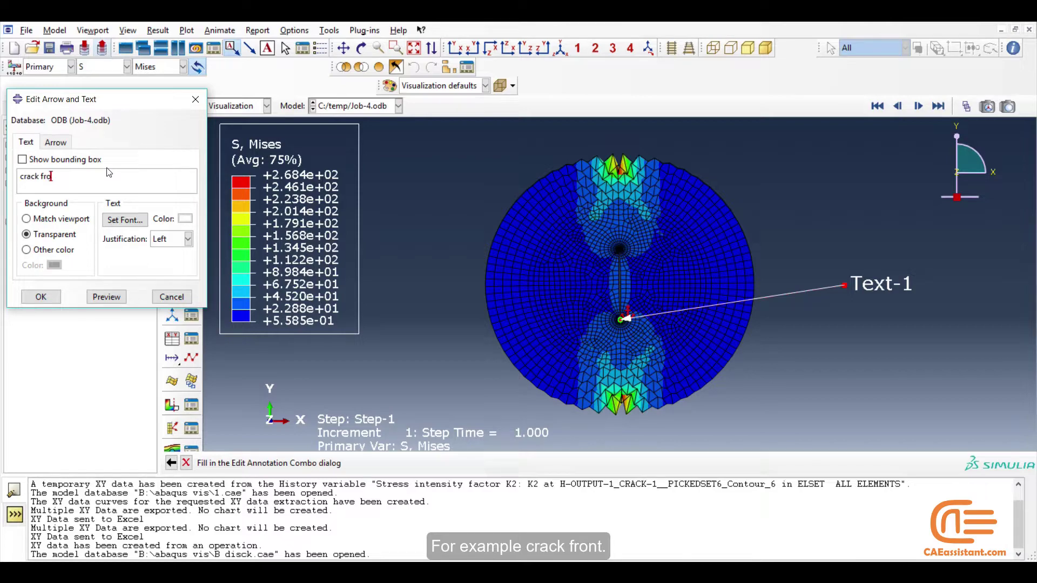
type("nt")
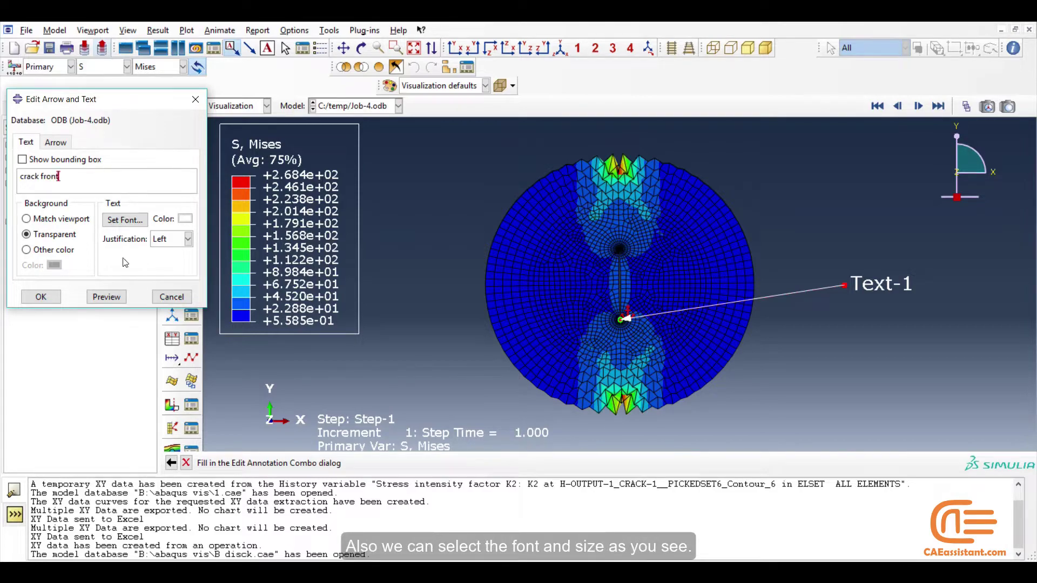
left_click(103, 297)
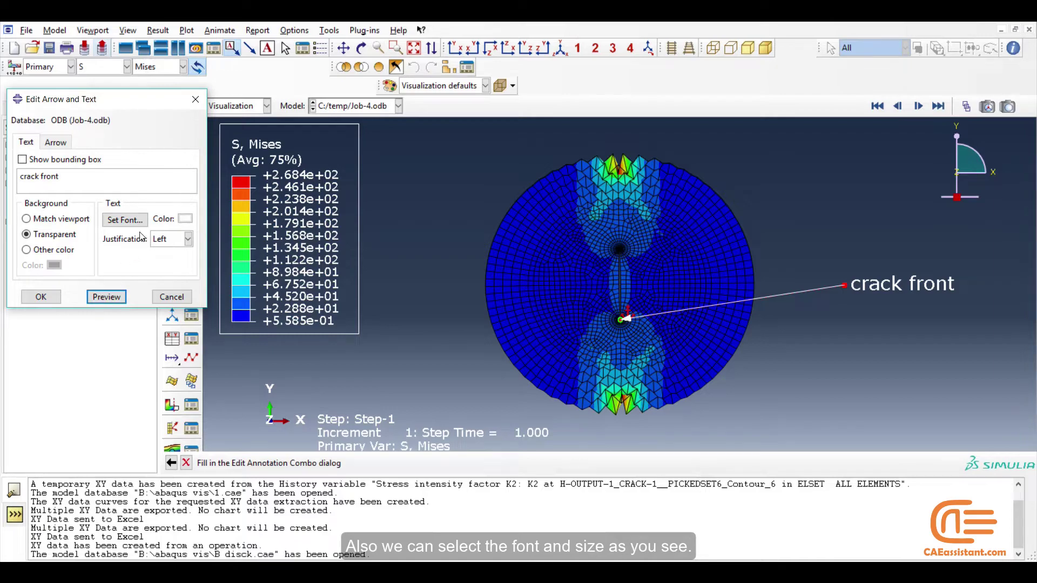
left_click(116, 221)
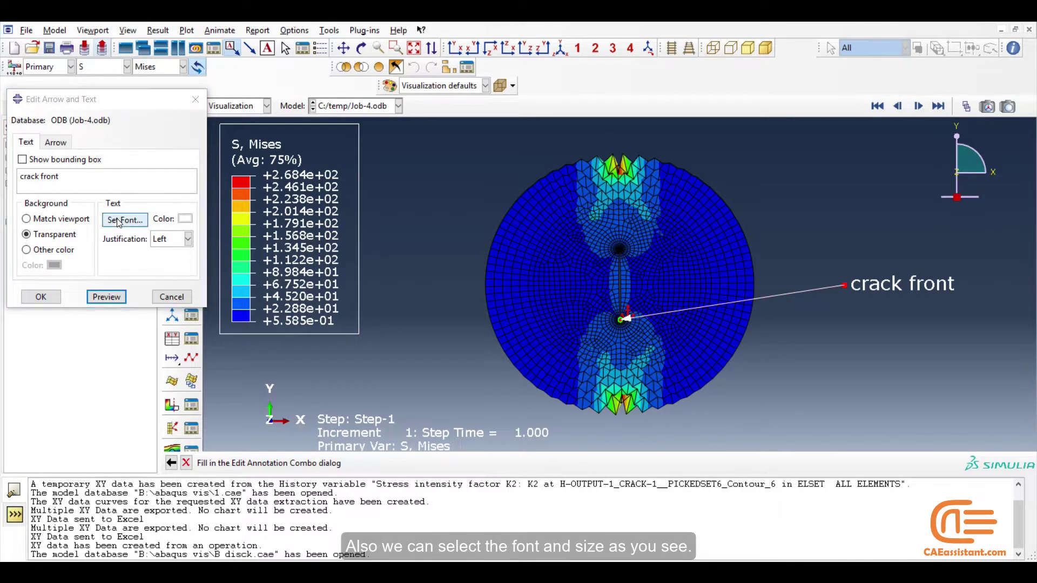
left_click(553, 214)
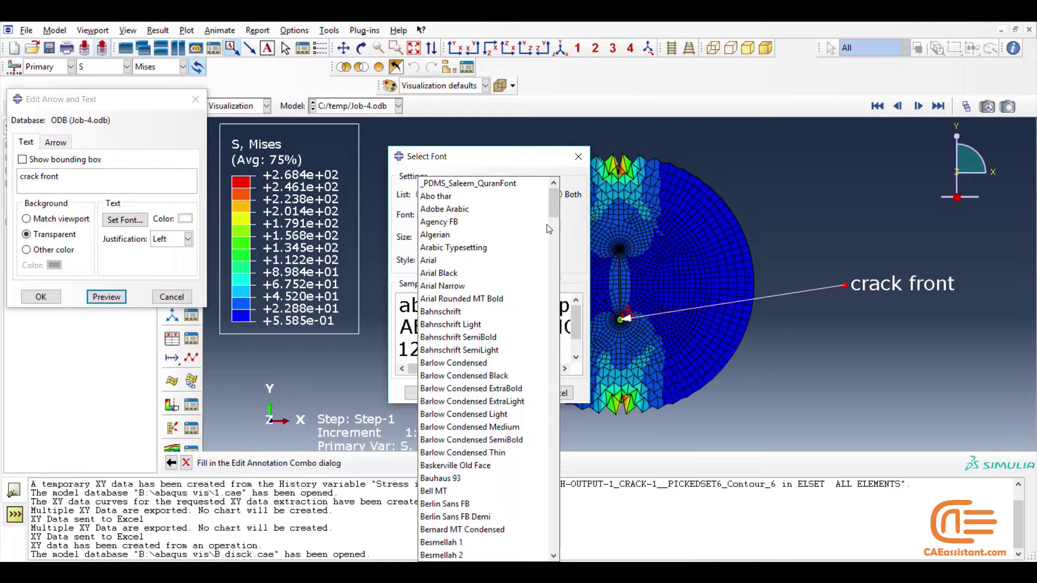
left_click(469, 273)
left_click(440, 238)
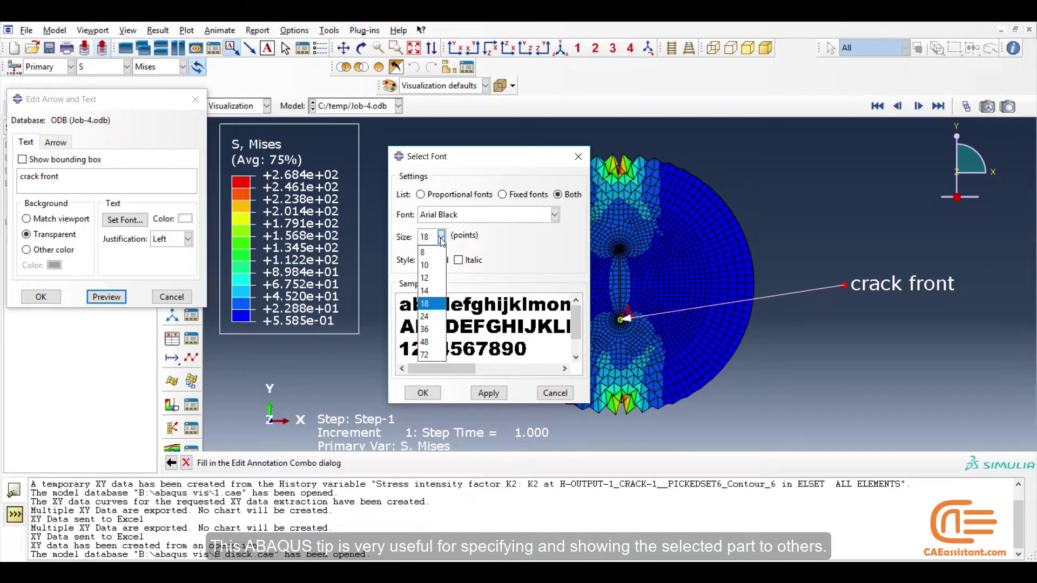
left_click(432, 278)
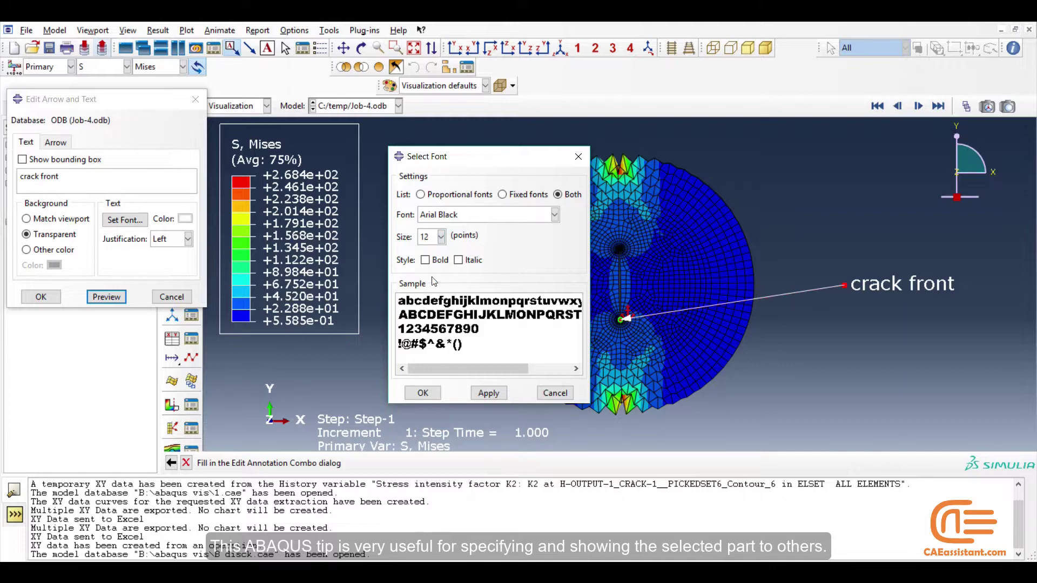
left_click(488, 393)
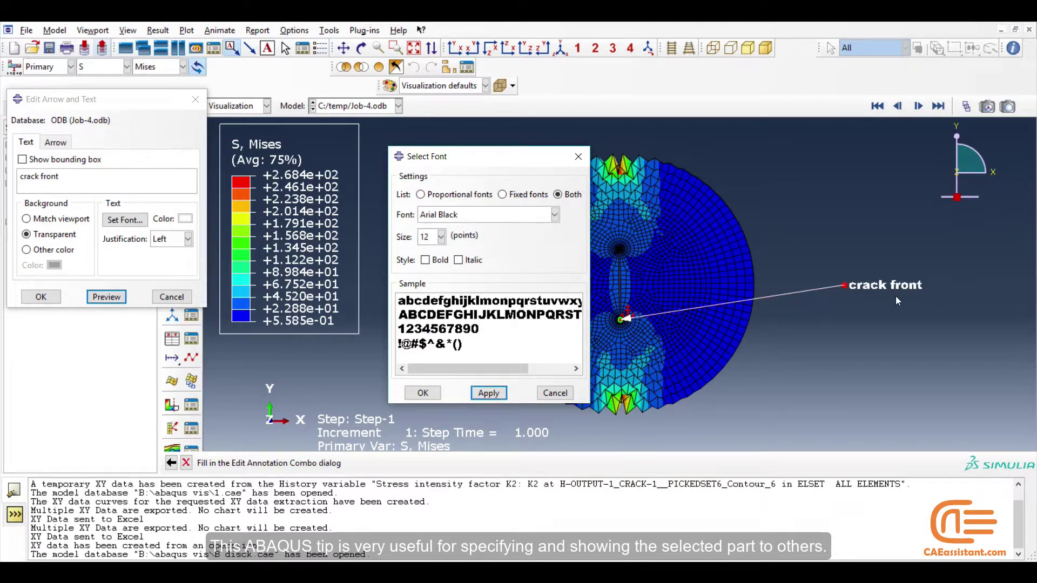
left_click(420, 394)
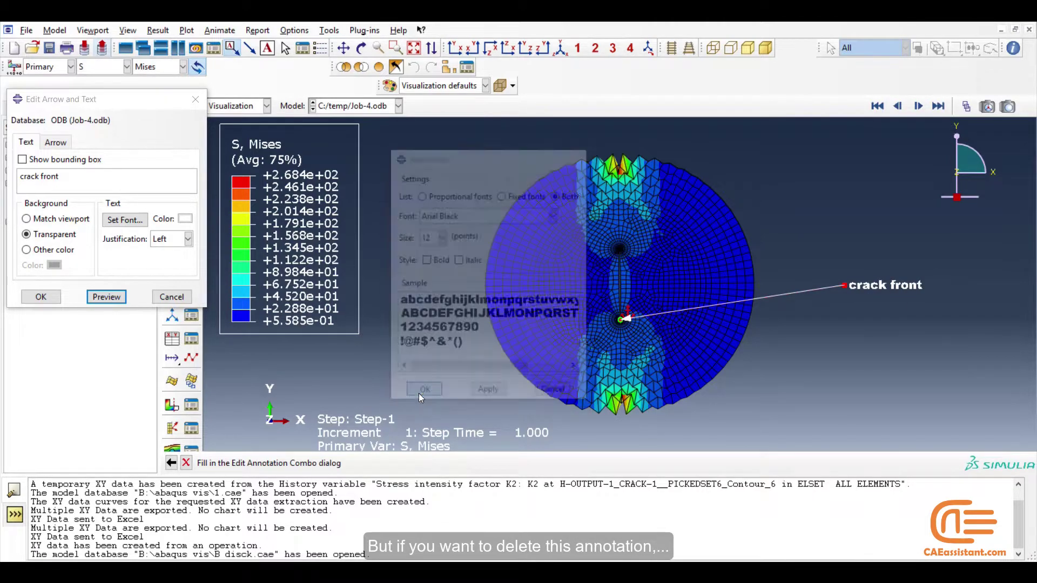
- Save the annotation edits and enter annotation editing mode past the read-only notice
left_click(194, 99)
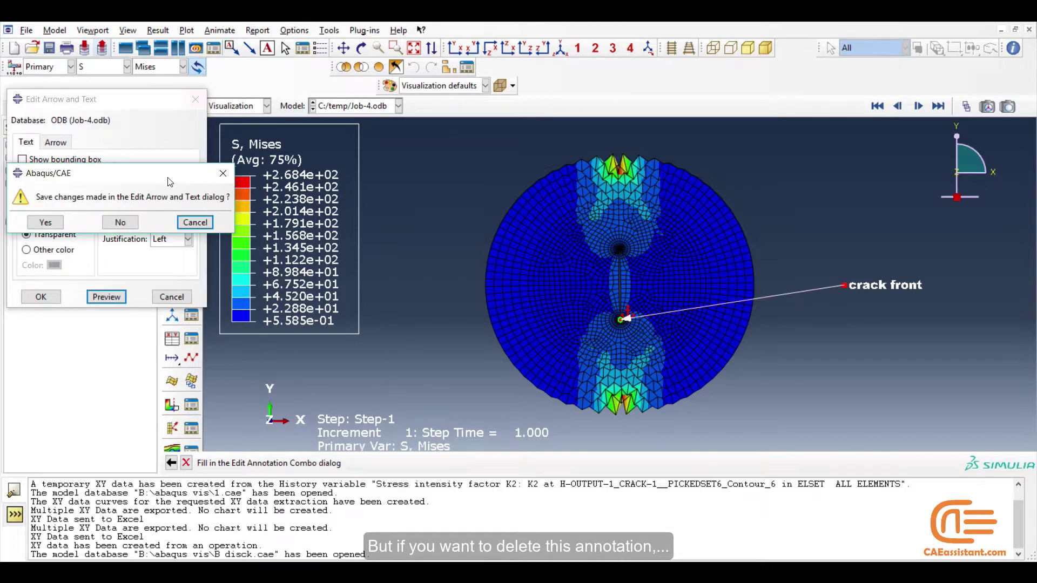
left_click(45, 223)
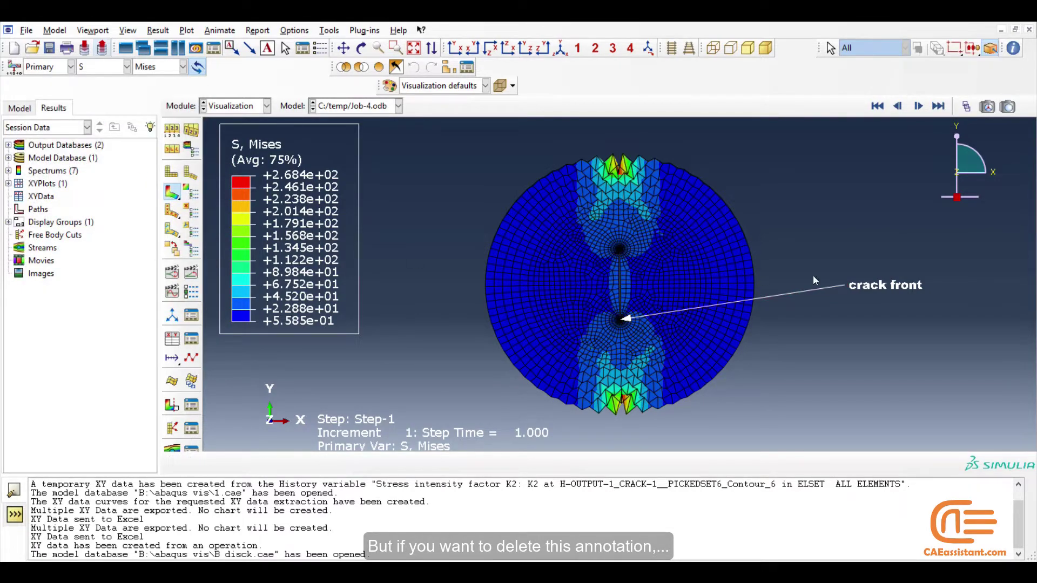
left_click(92, 31)
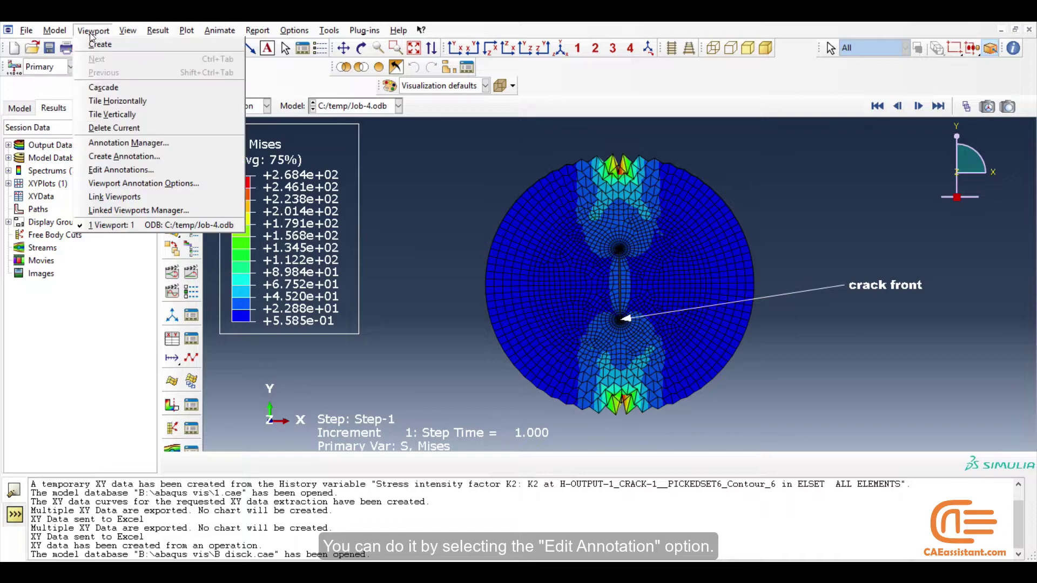
left_click(105, 170)
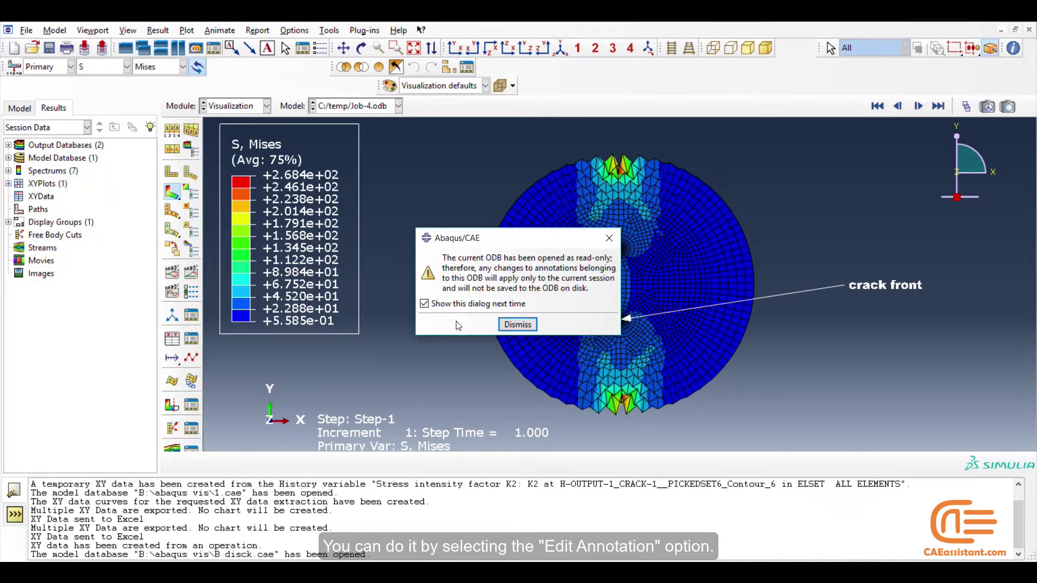
left_click(524, 325)
- Delete the 'crack front' text and its arrow, then exit annotation editing
left_click(869, 287)
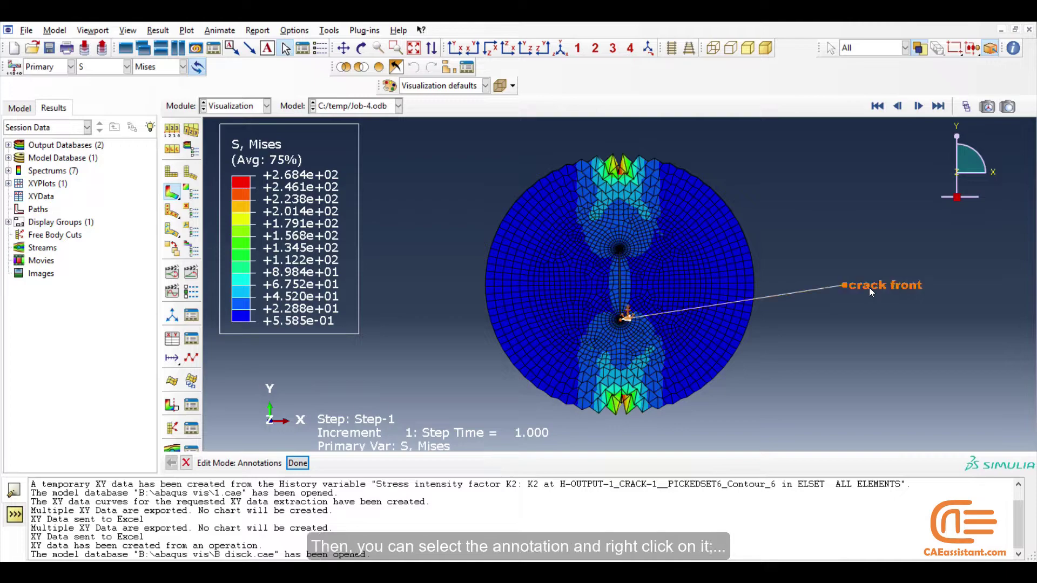
right_click(866, 286)
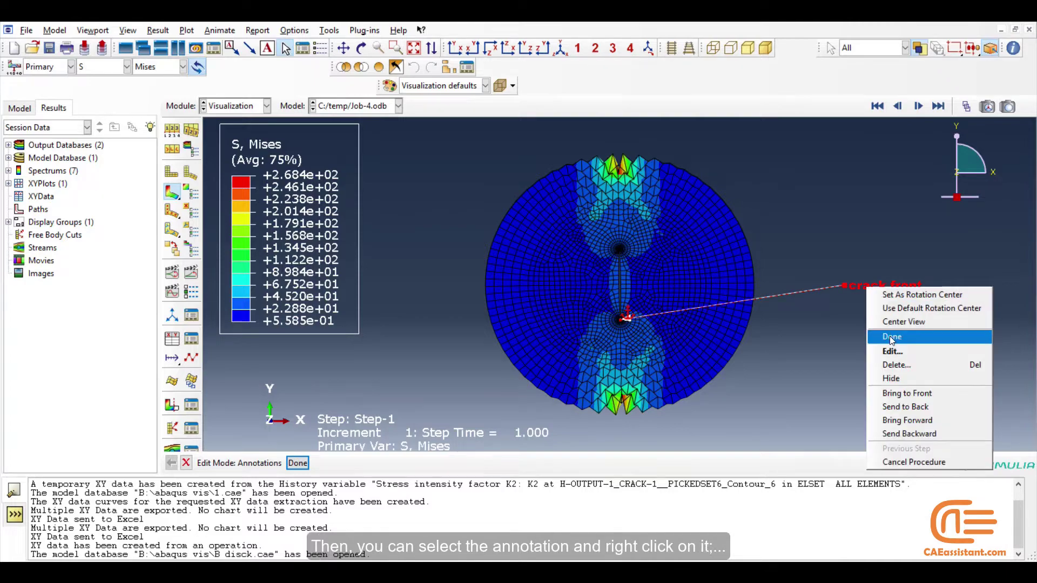
left_click(898, 365)
left_click(482, 307)
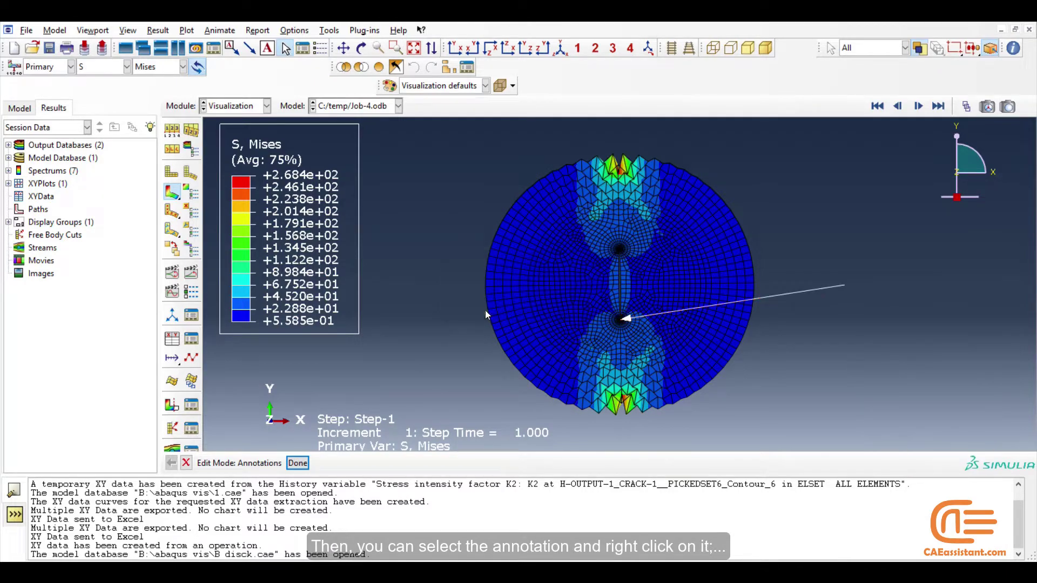
left_click(770, 296)
right_click(770, 295)
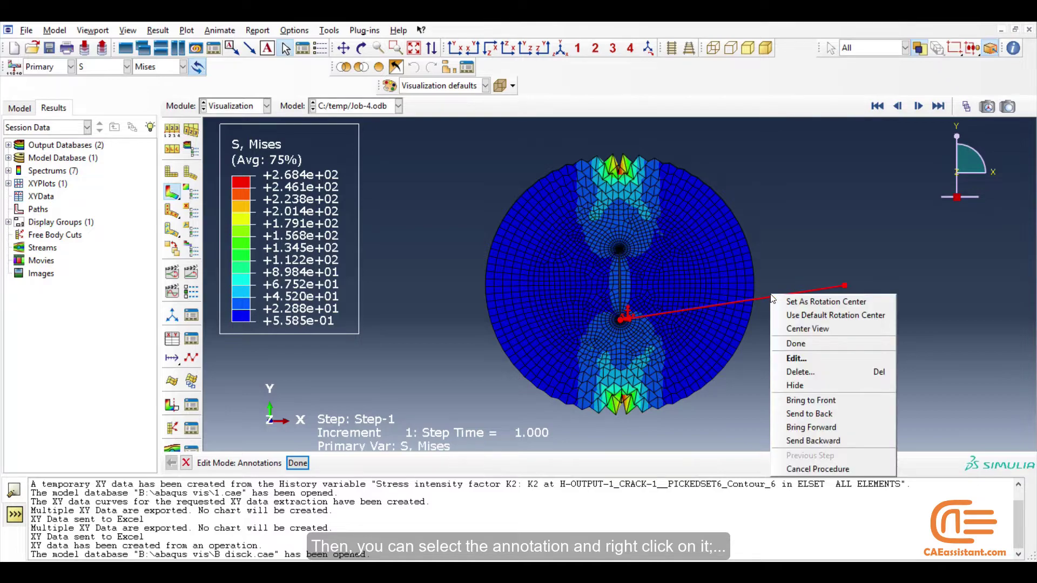
left_click(798, 371)
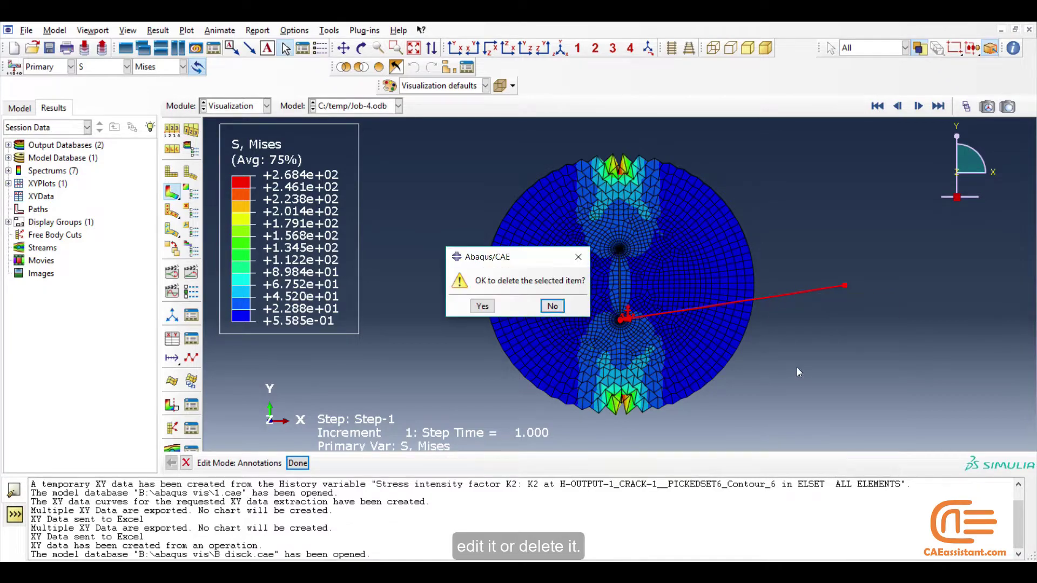
left_click(484, 305)
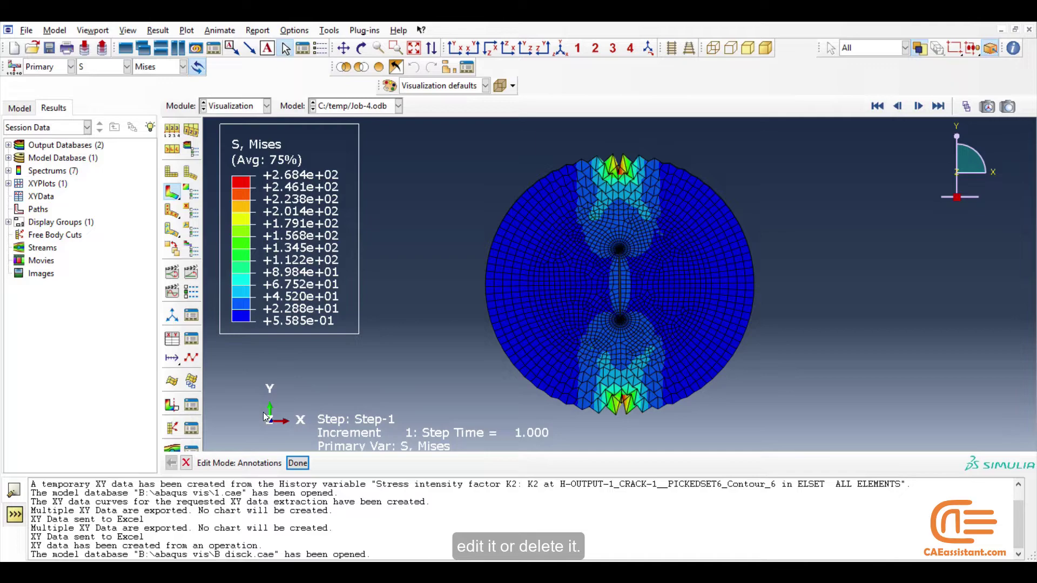
left_click(187, 463)
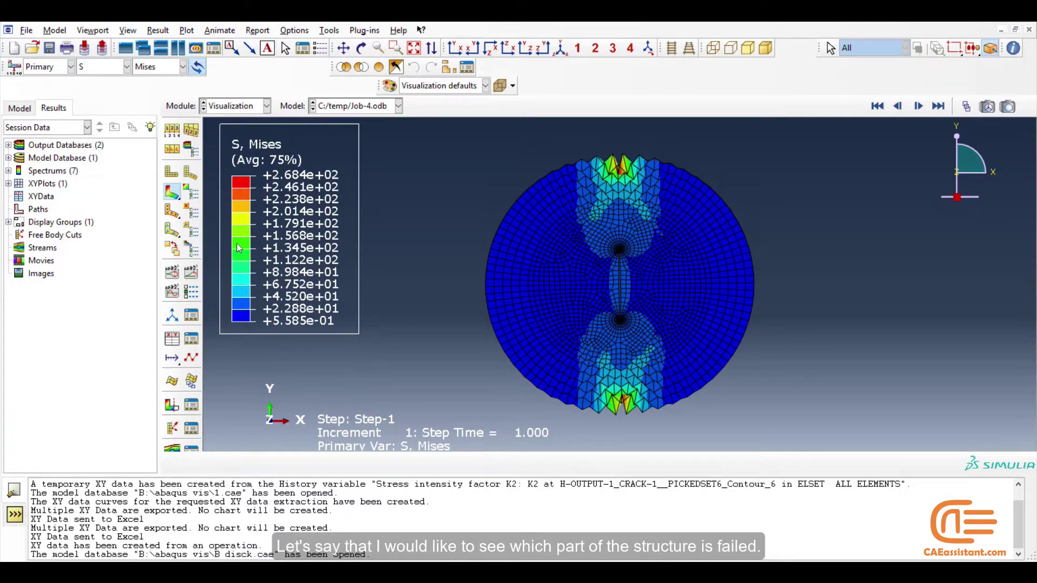
- Try 20 and then 5 contour intervals, then switch to continuous contours
left_click(190, 196)
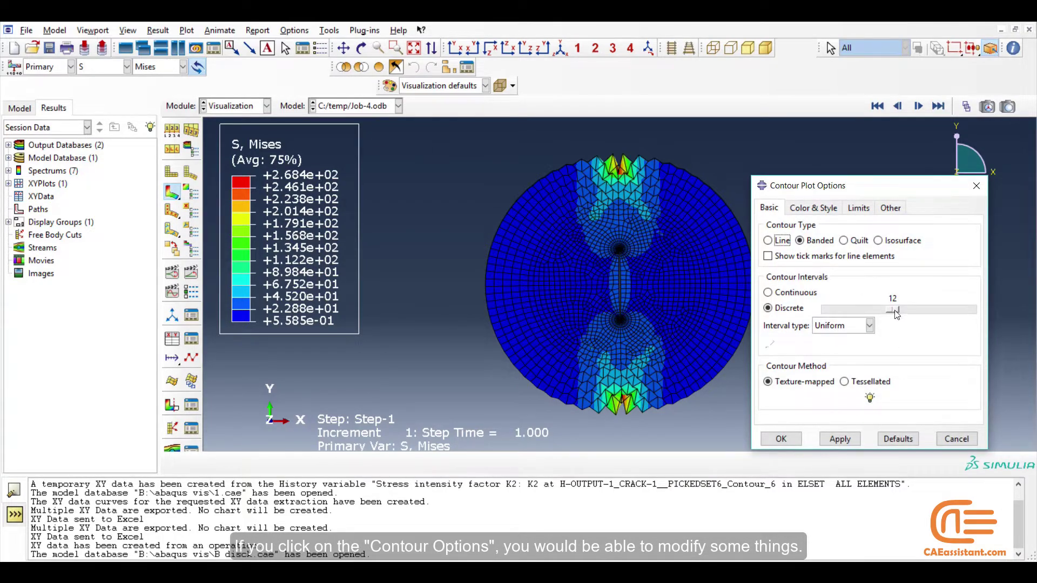
left_click_drag(896, 314, 945, 312)
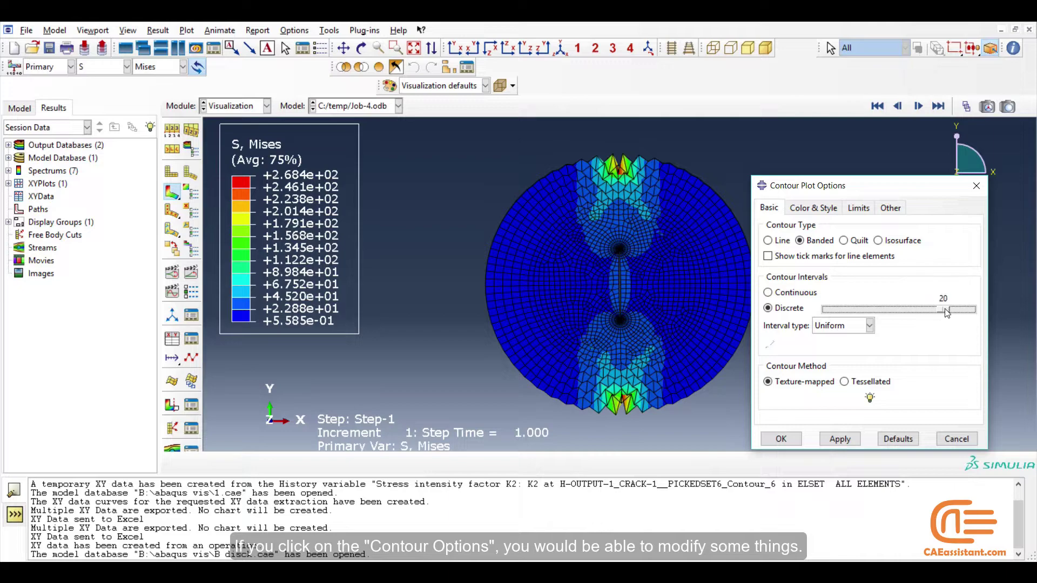
left_click(852, 440)
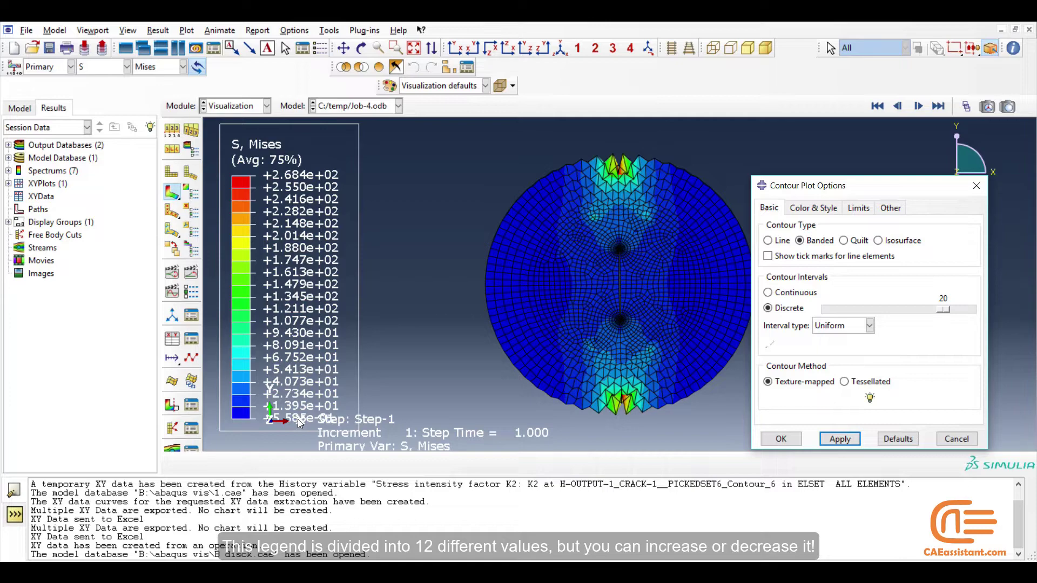
left_click_drag(945, 309, 850, 314)
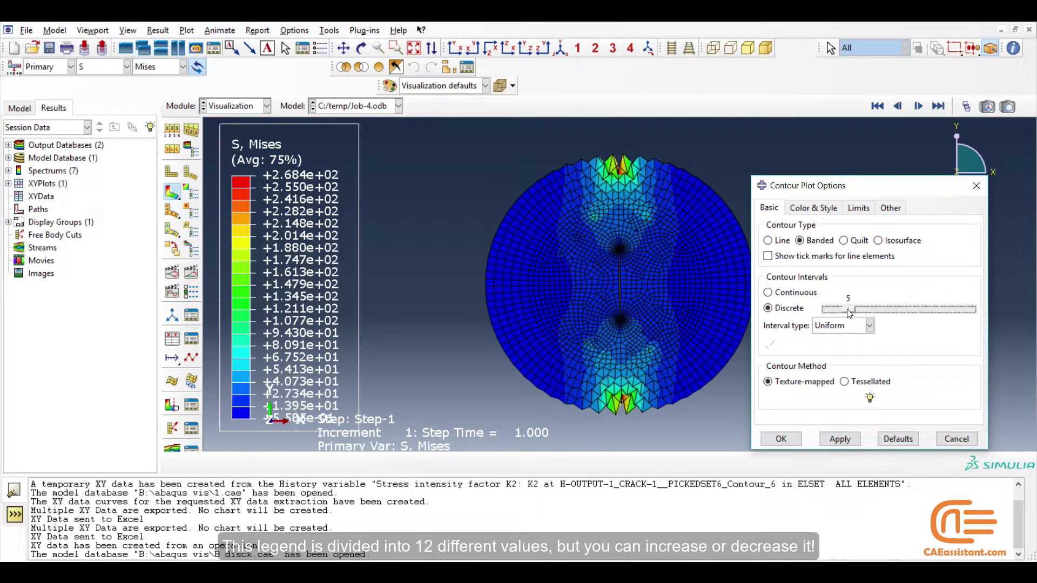
left_click(834, 440)
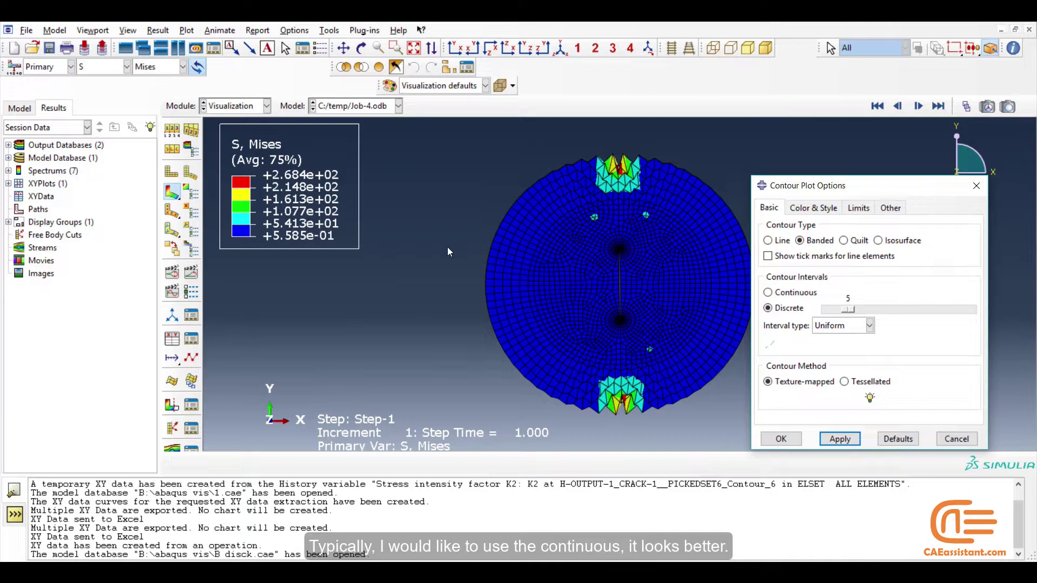
left_click(769, 293)
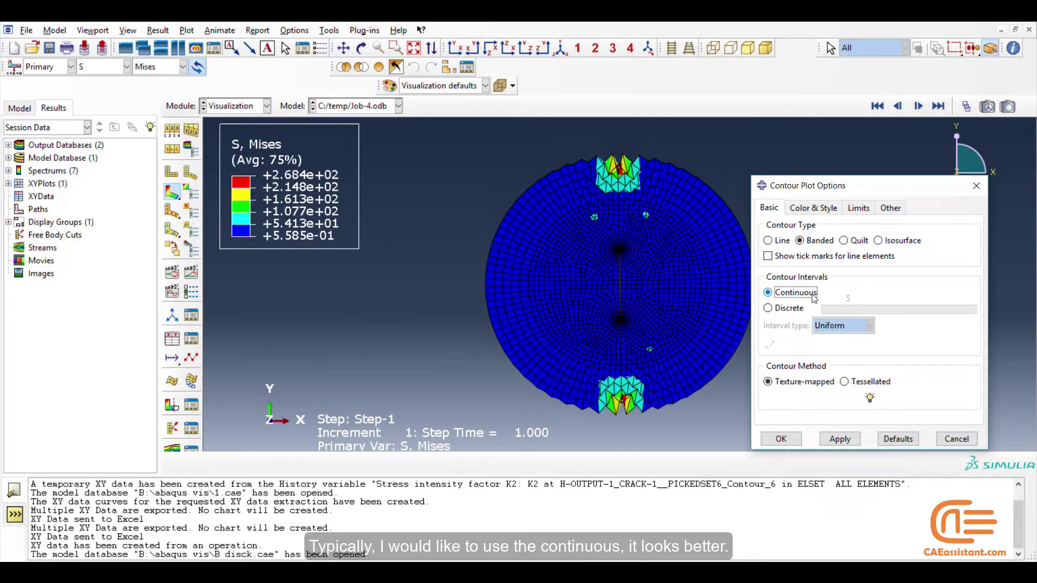
left_click(839, 438)
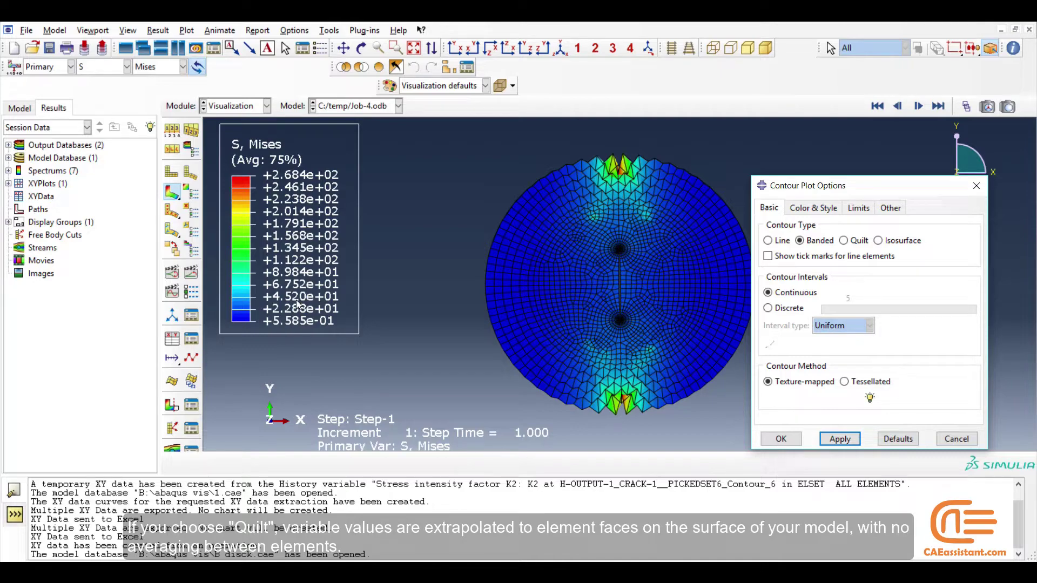
- Try Quilt, Isosurface and Line contour types, then restore defaults and open the Limits tab
left_click(845, 240)
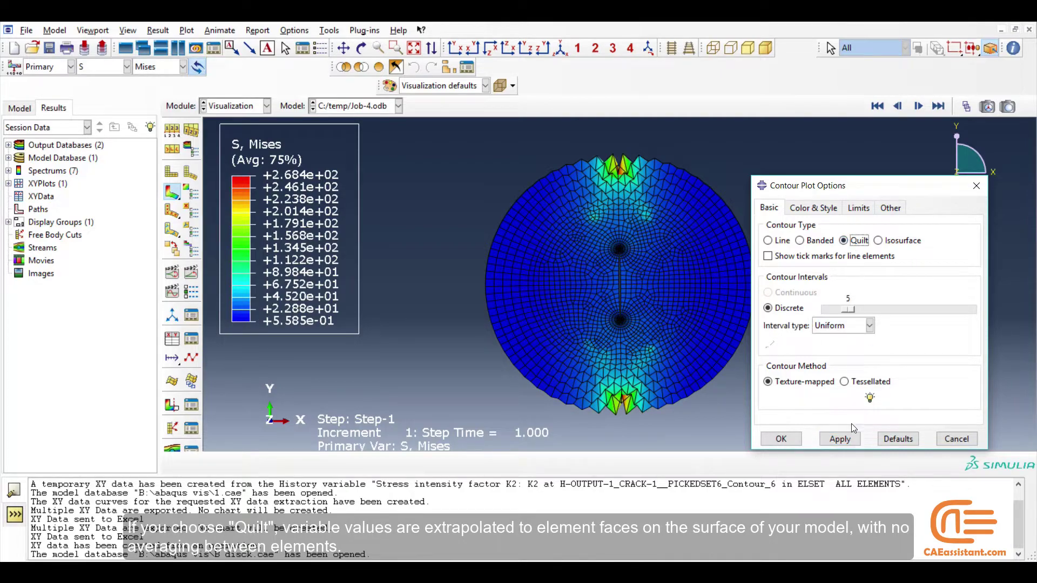
left_click(841, 440)
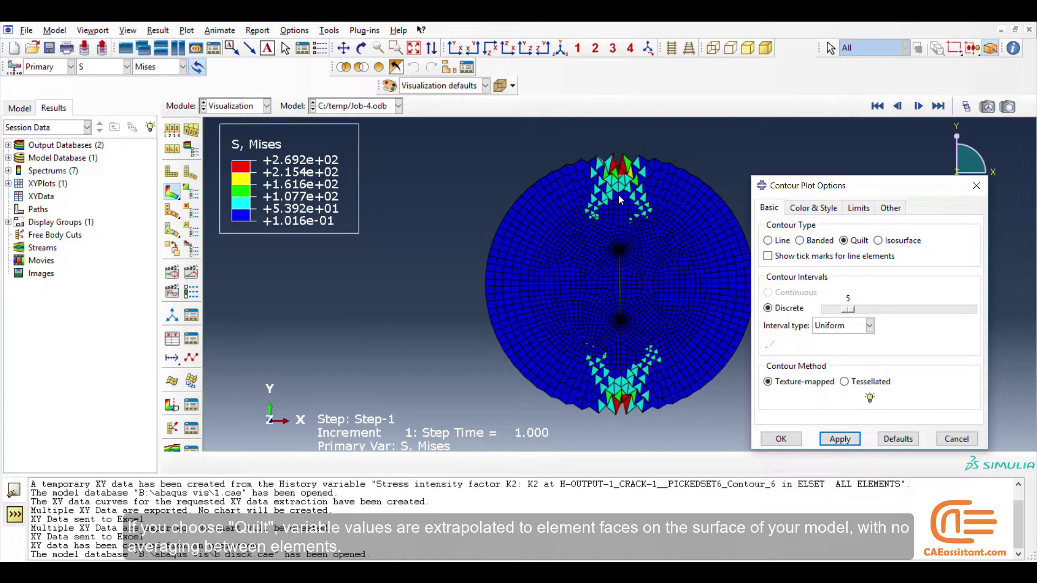
left_click(878, 240)
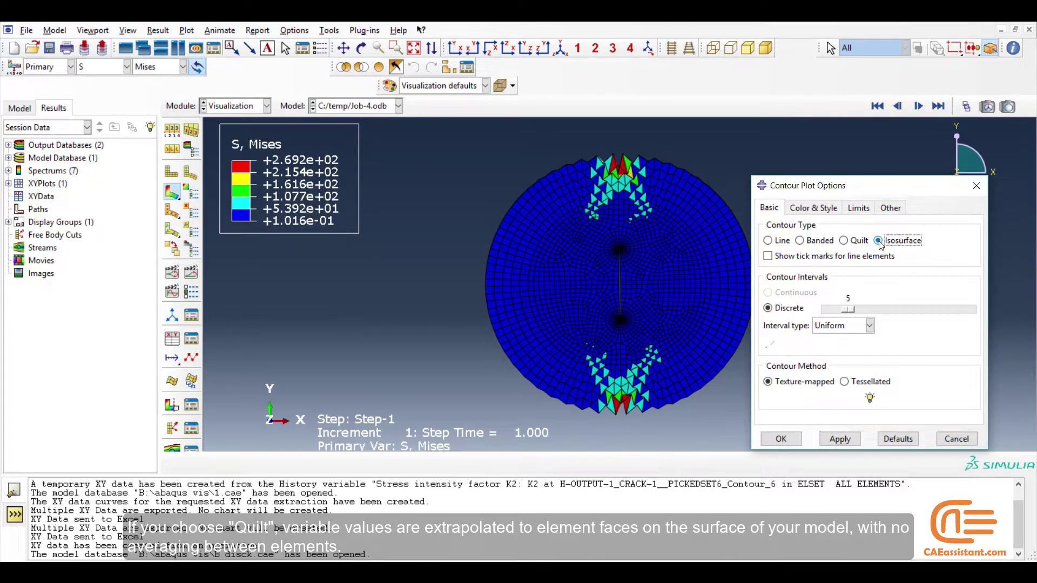
left_click(840, 438)
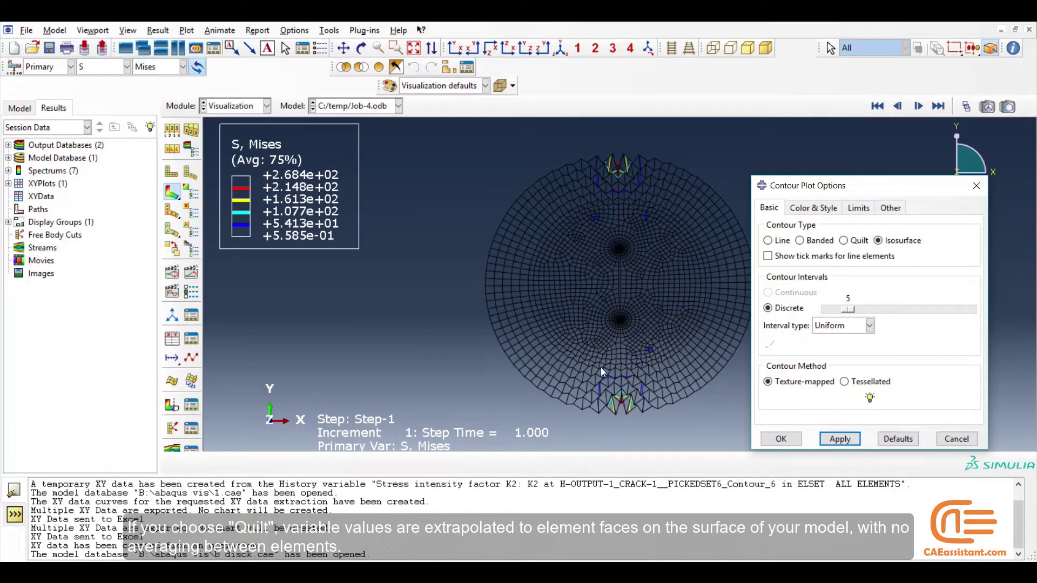
left_click(767, 241)
left_click(840, 439)
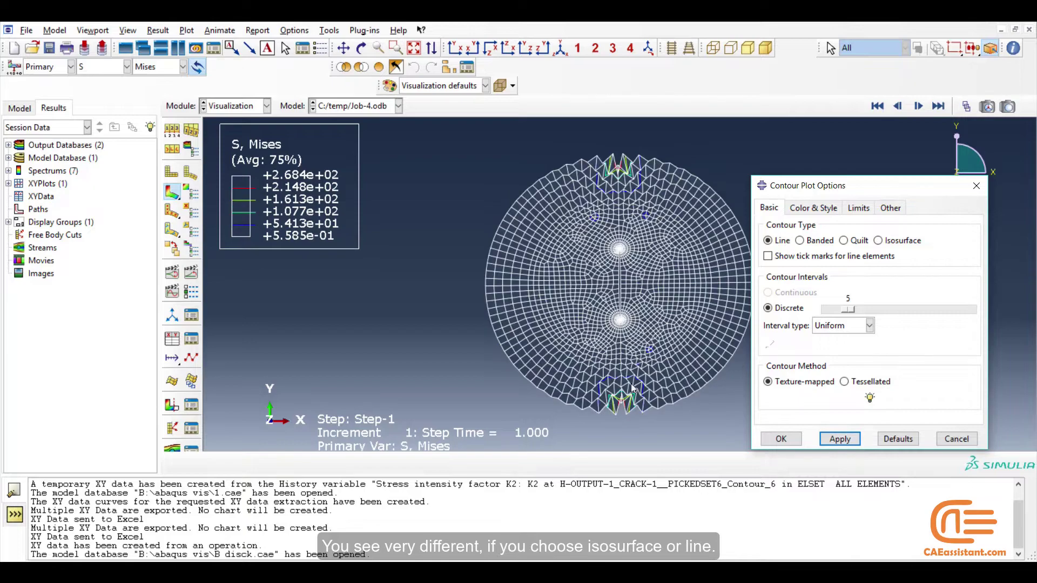
left_click(897, 439)
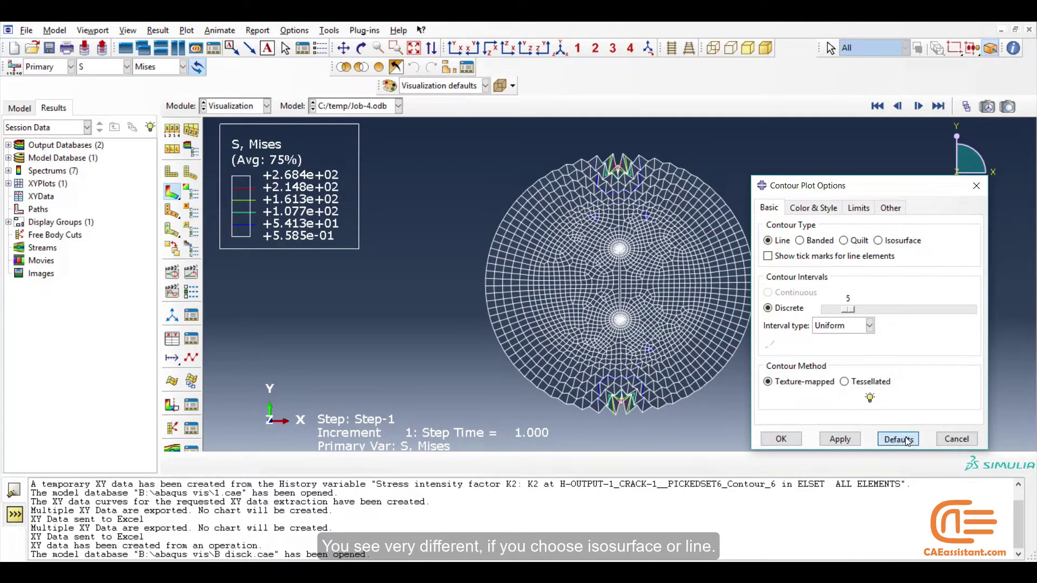
left_click(856, 208)
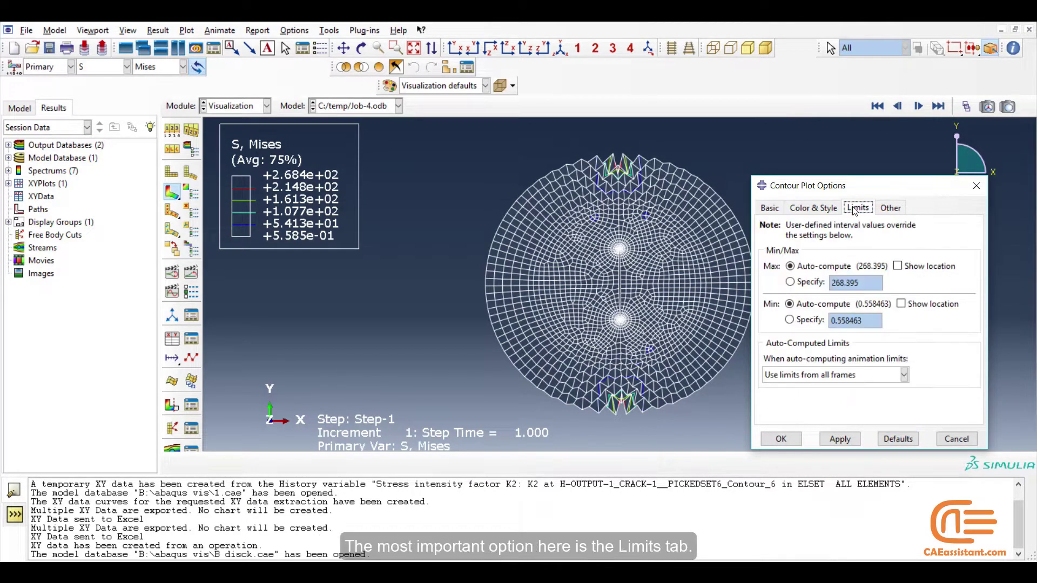
- Specify contour limits of max 235 and min 0 and apply them
left_click(815, 282)
triple_click(834, 283)
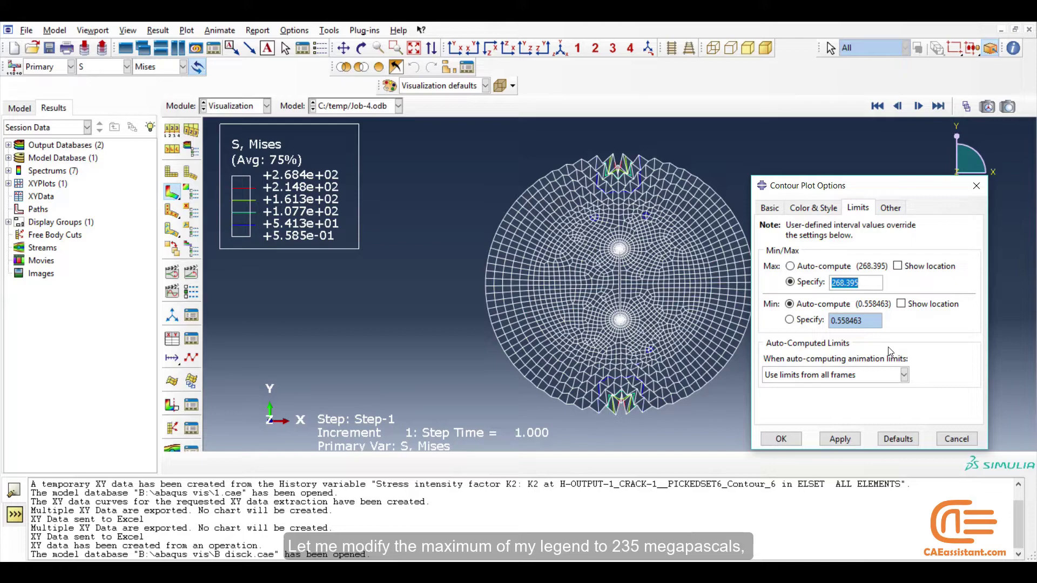
type("235")
left_click(790, 319)
left_click_drag(860, 321, 819, 321)
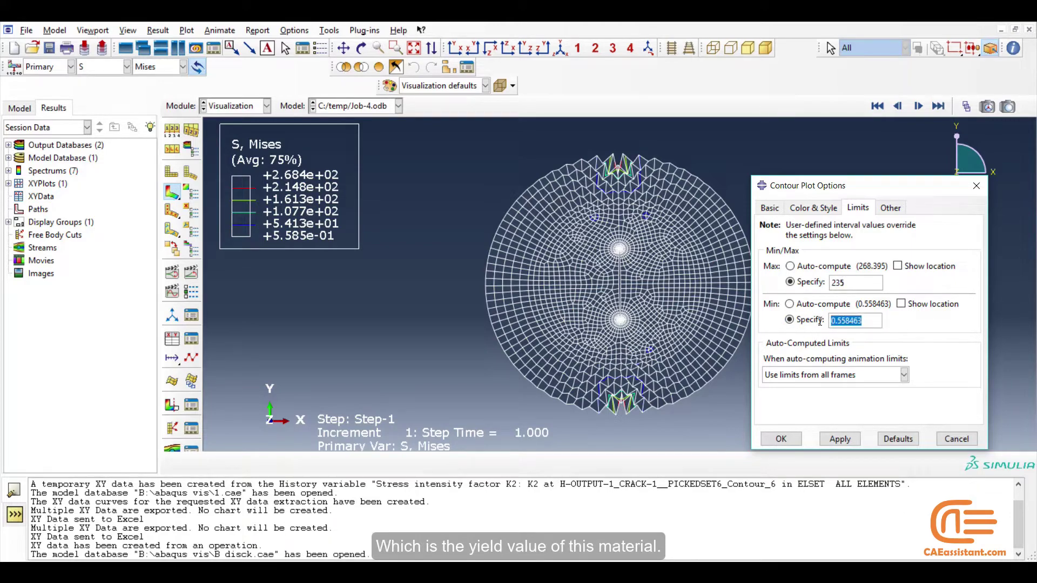
type("0")
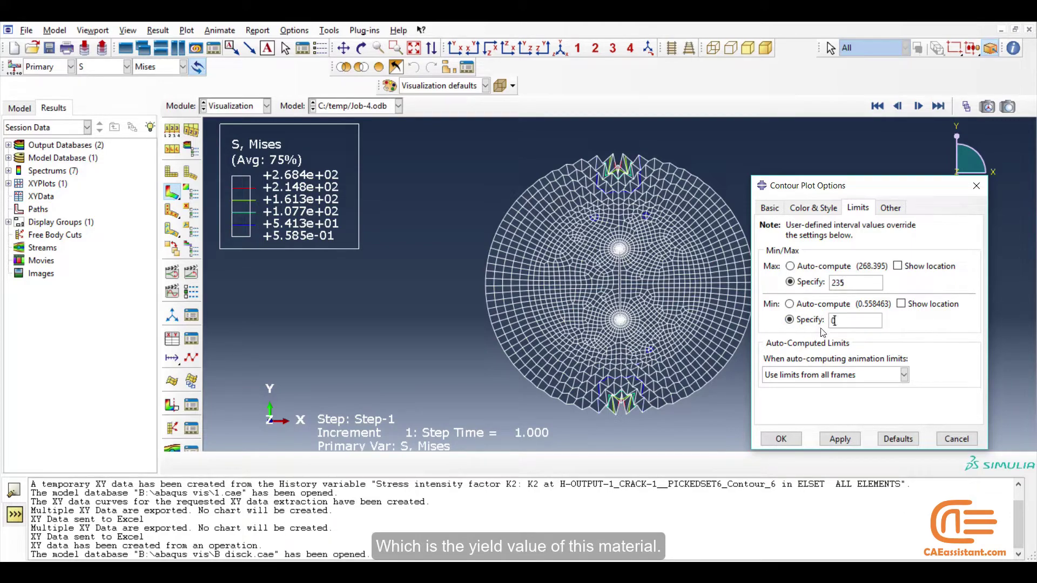
left_click(845, 439)
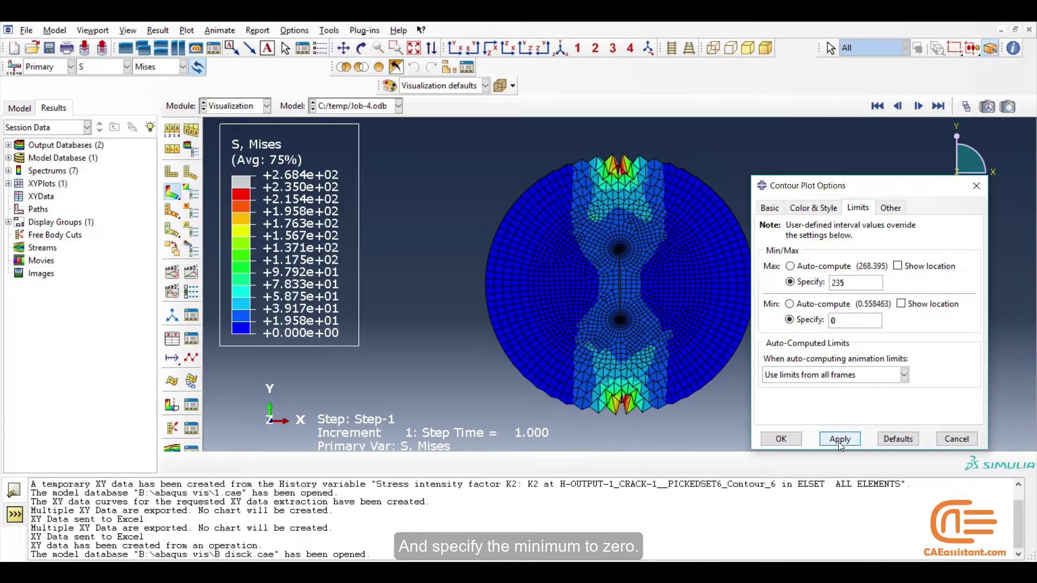
- Set the contour type to Quilt, apply it, and close the contour plot options
left_click(816, 209)
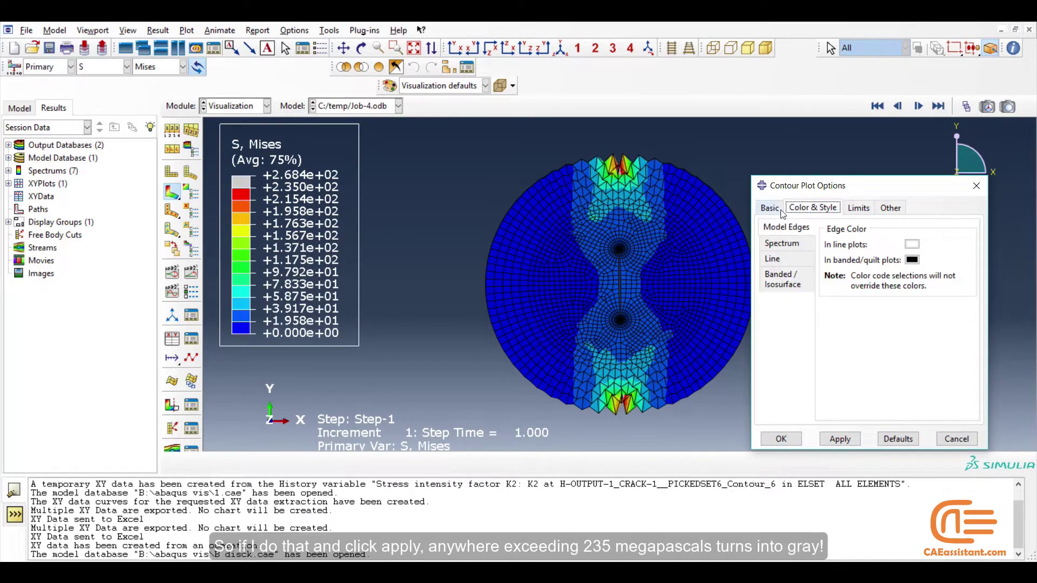
left_click(771, 209)
left_click(853, 241)
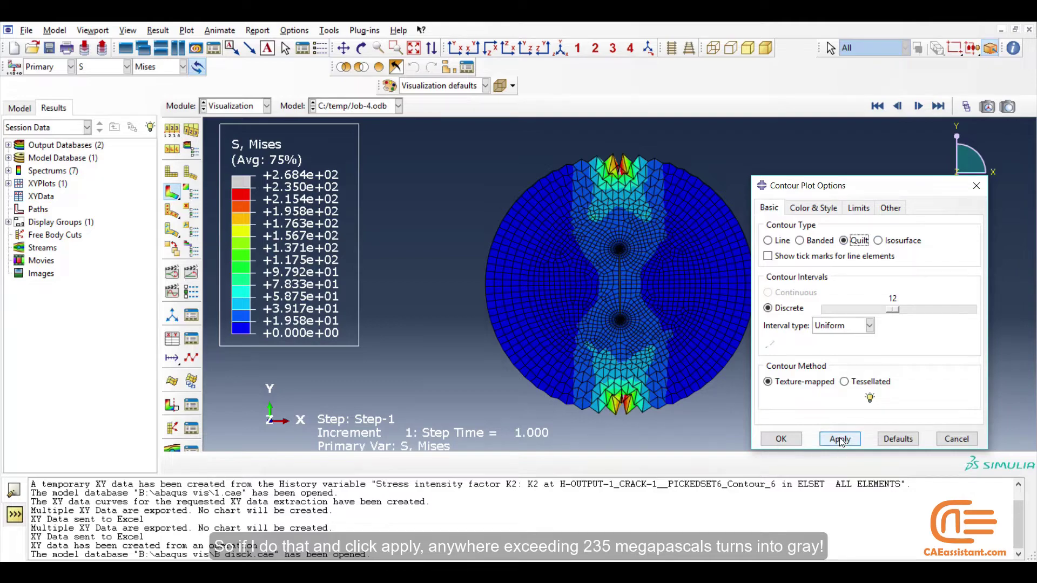
left_click(840, 439)
left_click(780, 439)
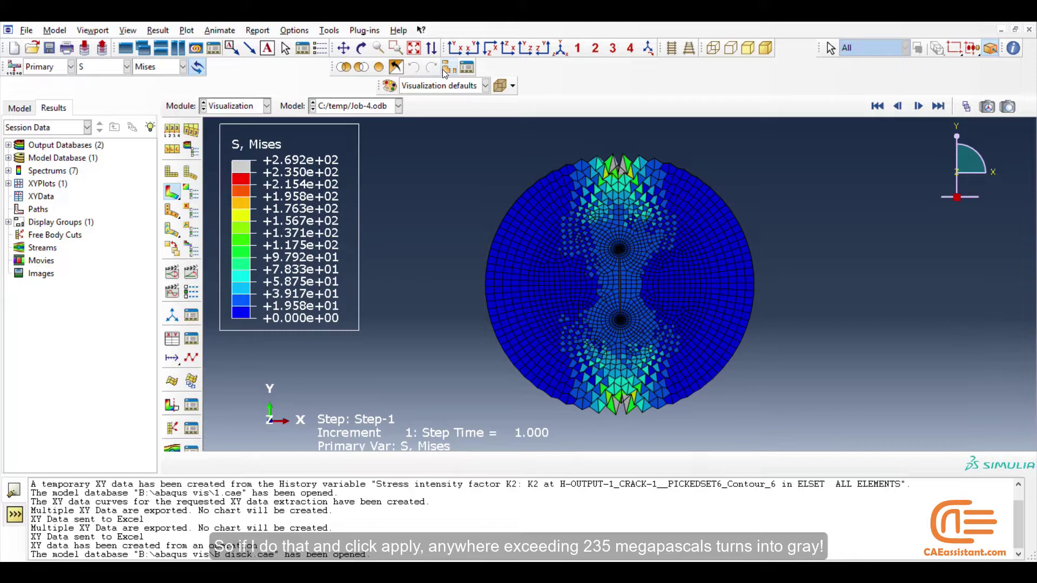
left_click(396, 47)
left_click_drag(654, 146, 604, 168)
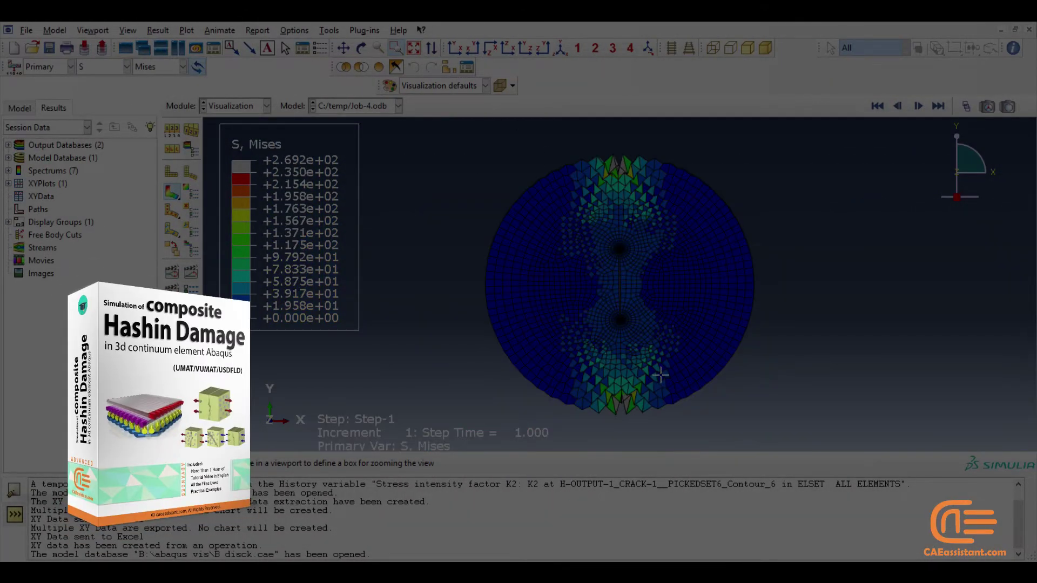
left_click_drag(660, 375, 580, 427)
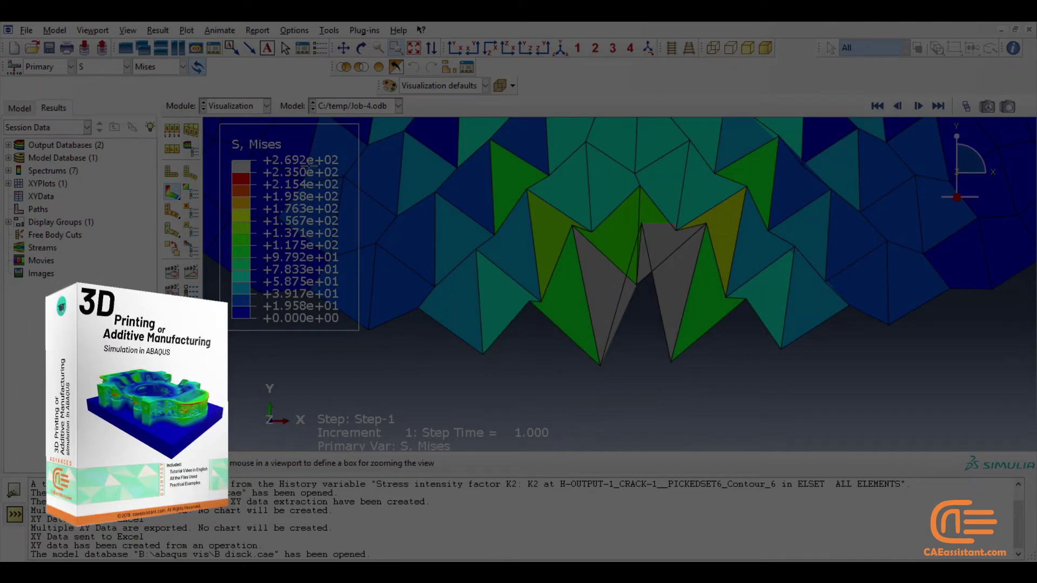
left_click(396, 49)
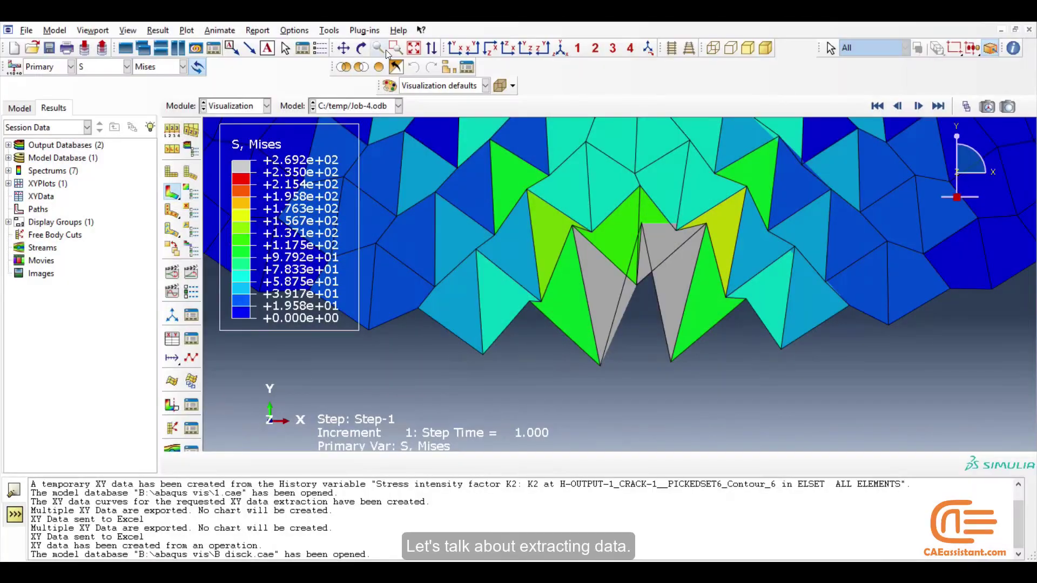
left_click(413, 48)
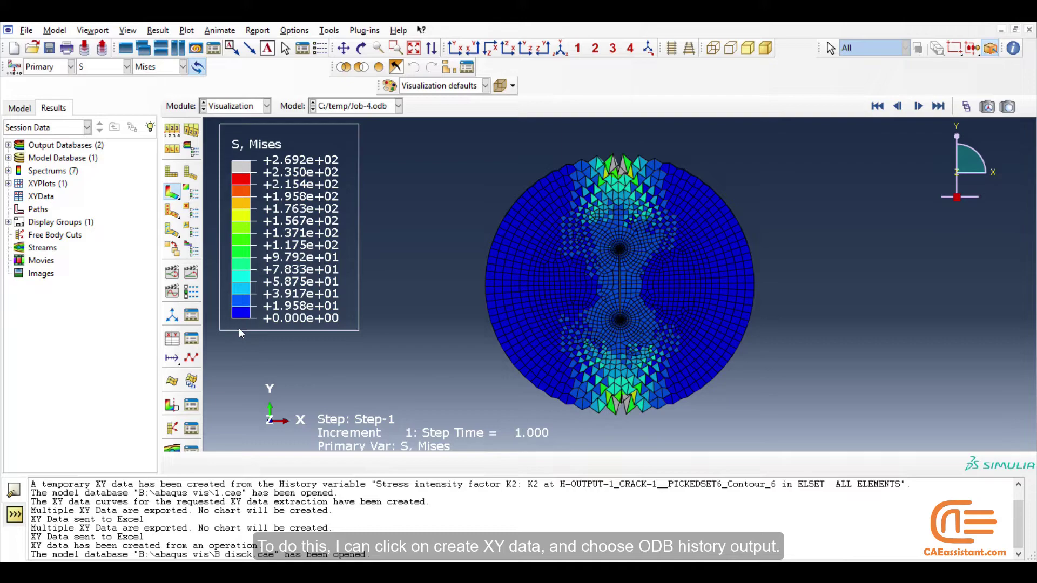
- Create XY data from ODB history output and plot K1 at Contour_6 versus time
left_click(174, 343)
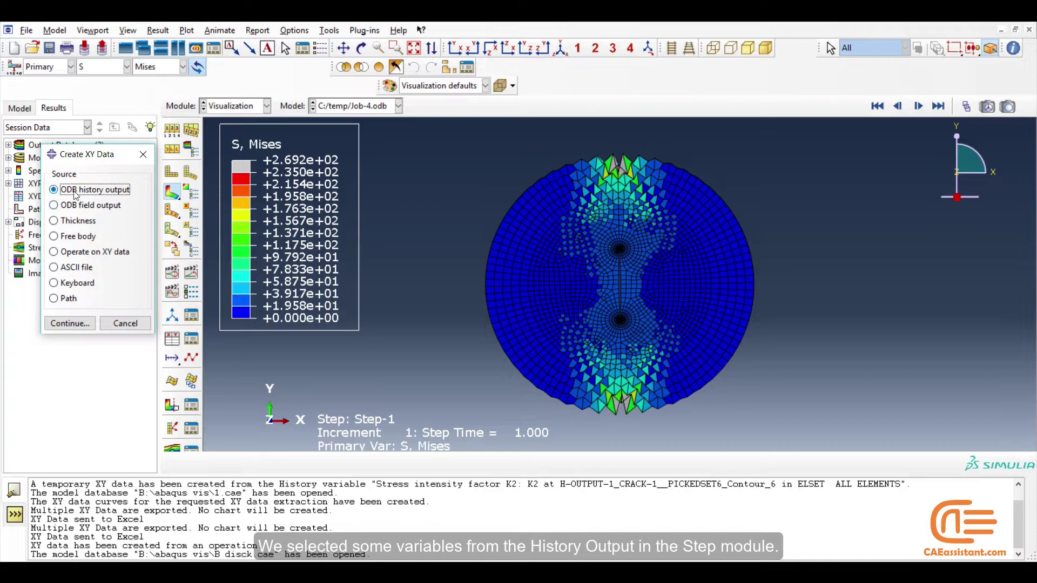
left_click(69, 323)
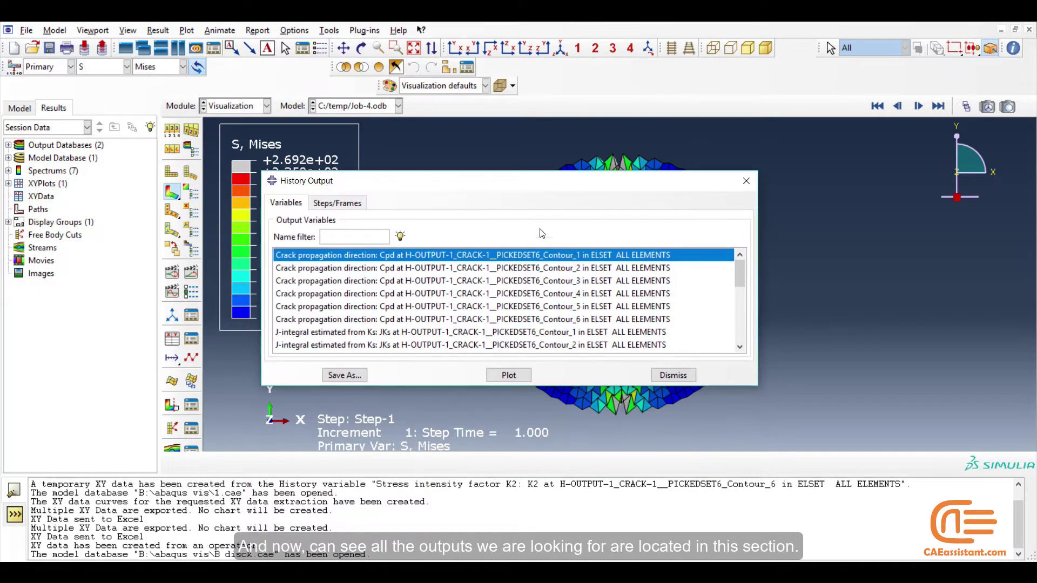
left_click_drag(740, 270, 740, 312)
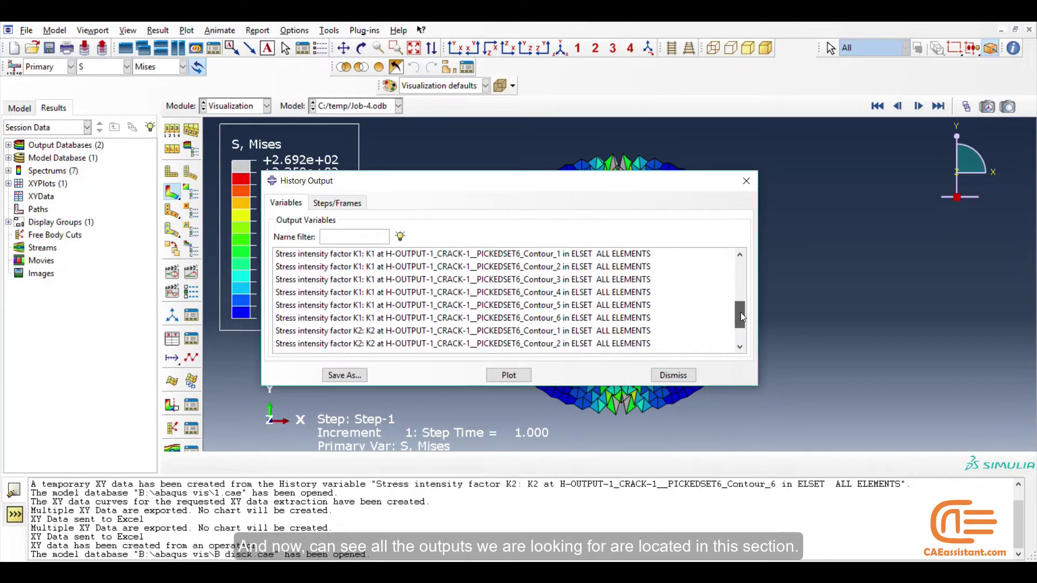
left_click(486, 315)
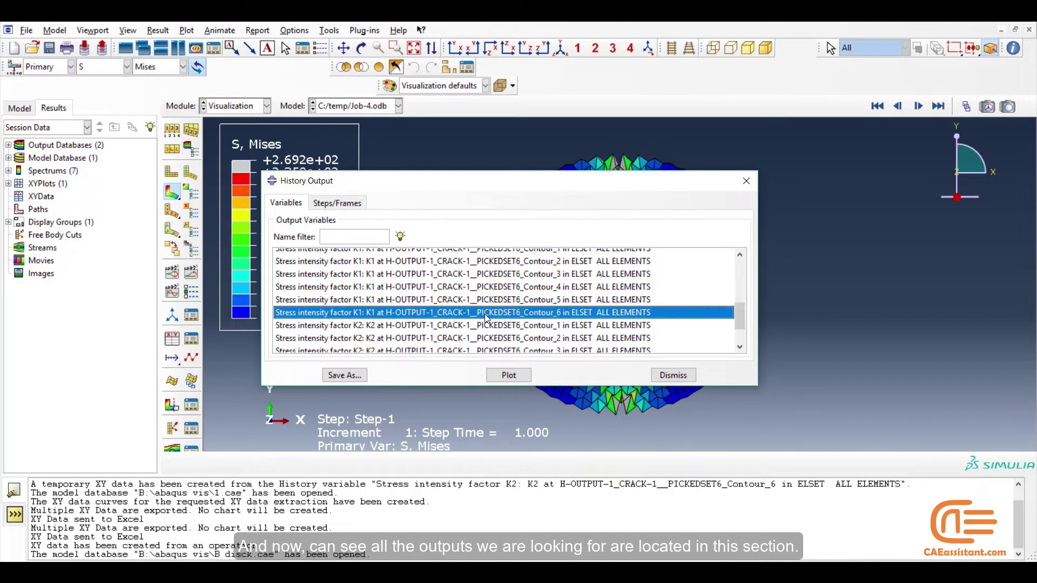
left_click(510, 373)
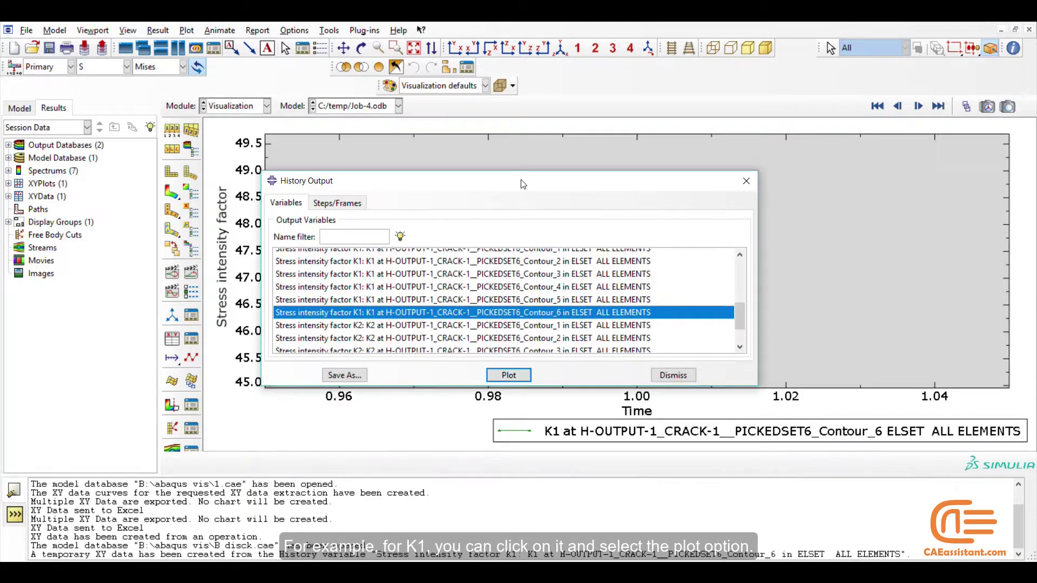
left_click_drag(502, 180, 486, 441)
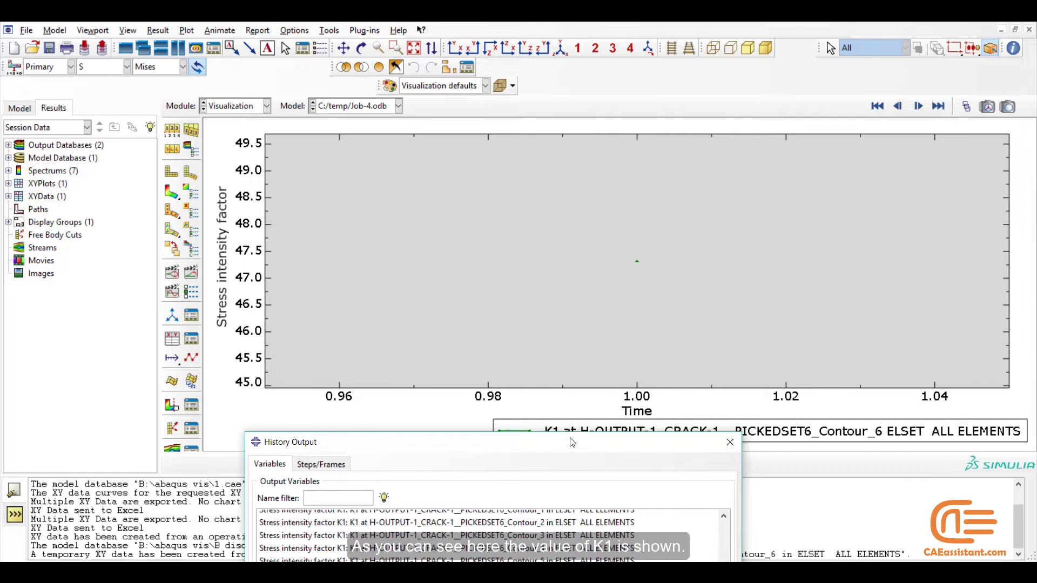
- Plot the K2 Contour_6 history, then close the history output window
left_click_drag(572, 442, 642, 191)
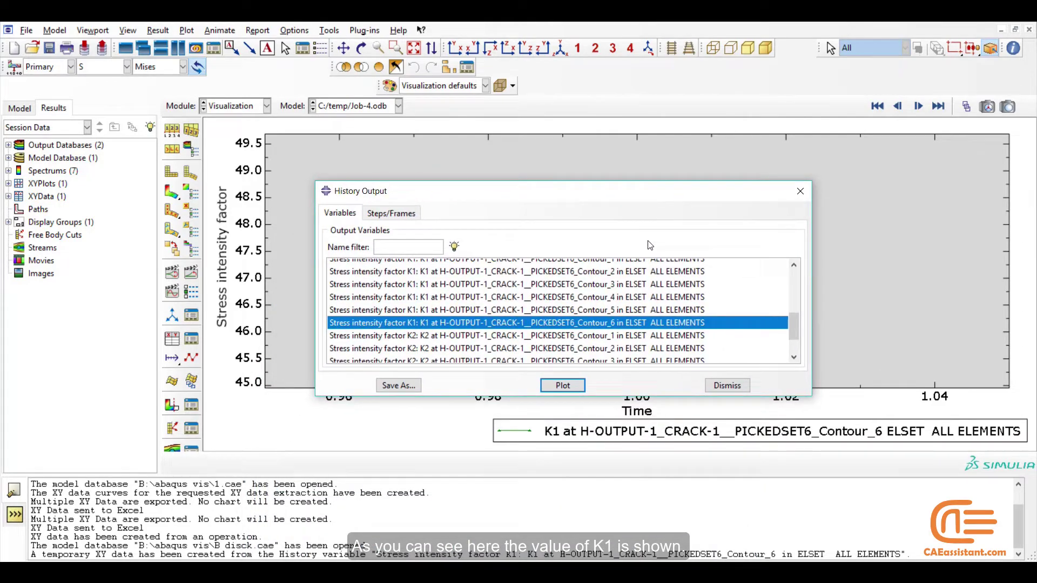
left_click_drag(792, 322, 792, 339)
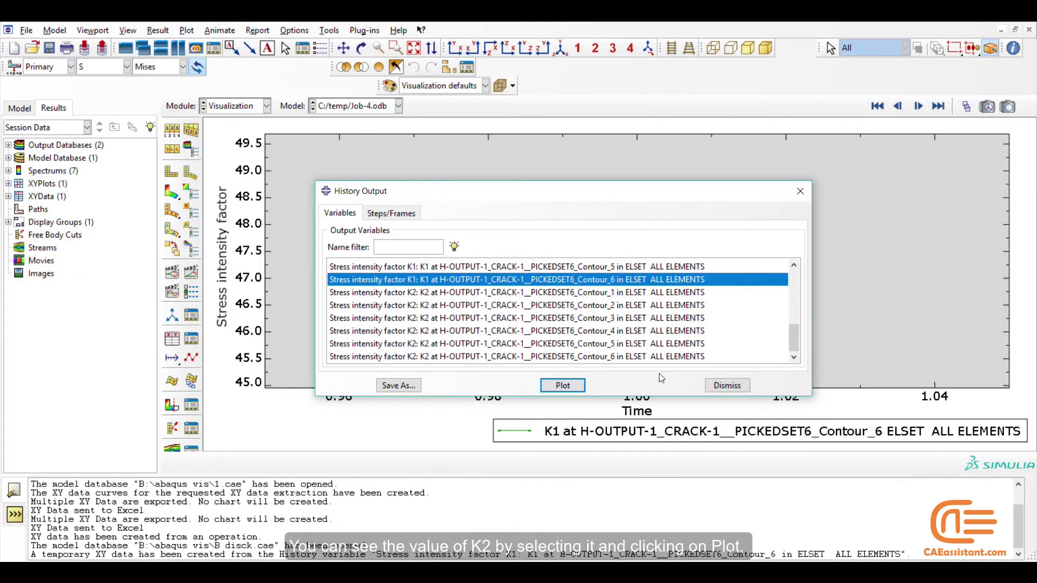
left_click(572, 356)
left_click(567, 388)
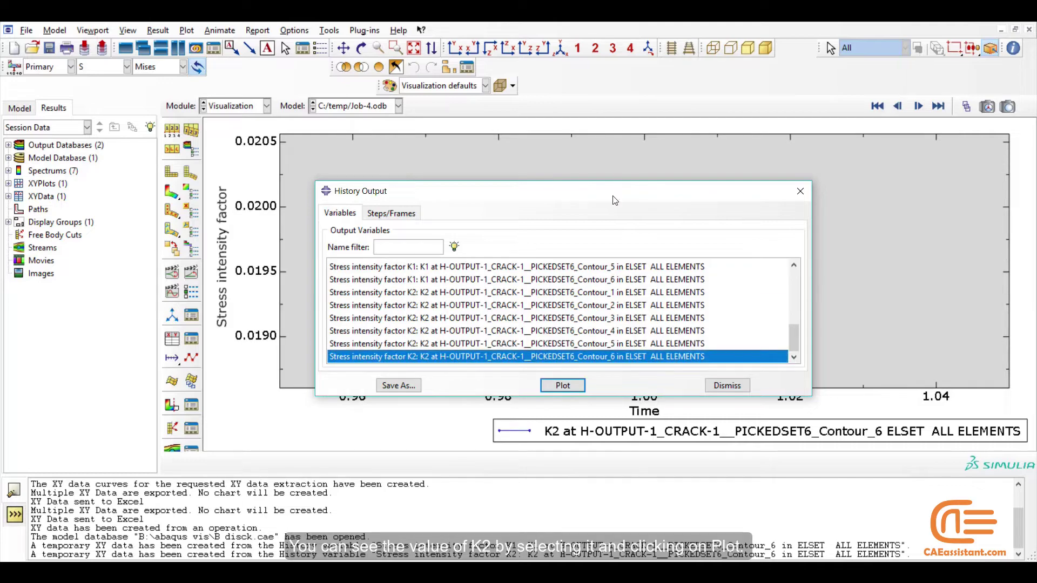
left_click_drag(620, 195, 608, 457)
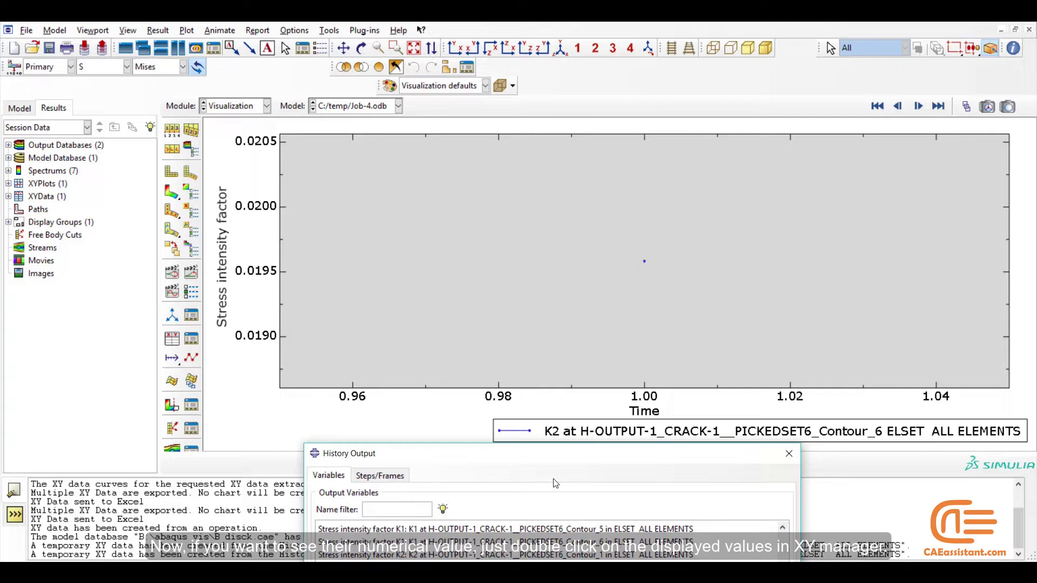
left_click_drag(556, 462, 605, 239)
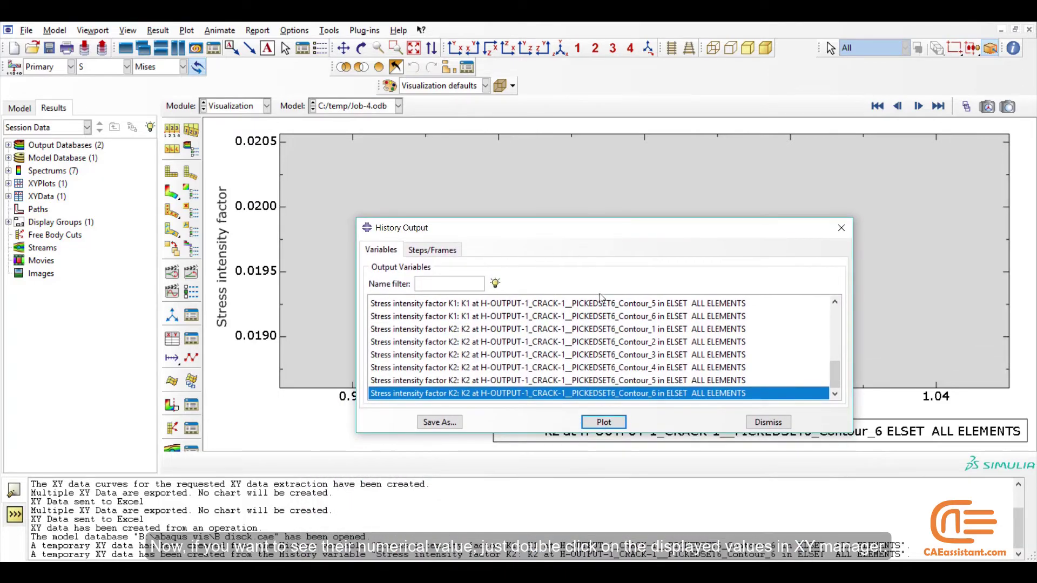
left_click(841, 227)
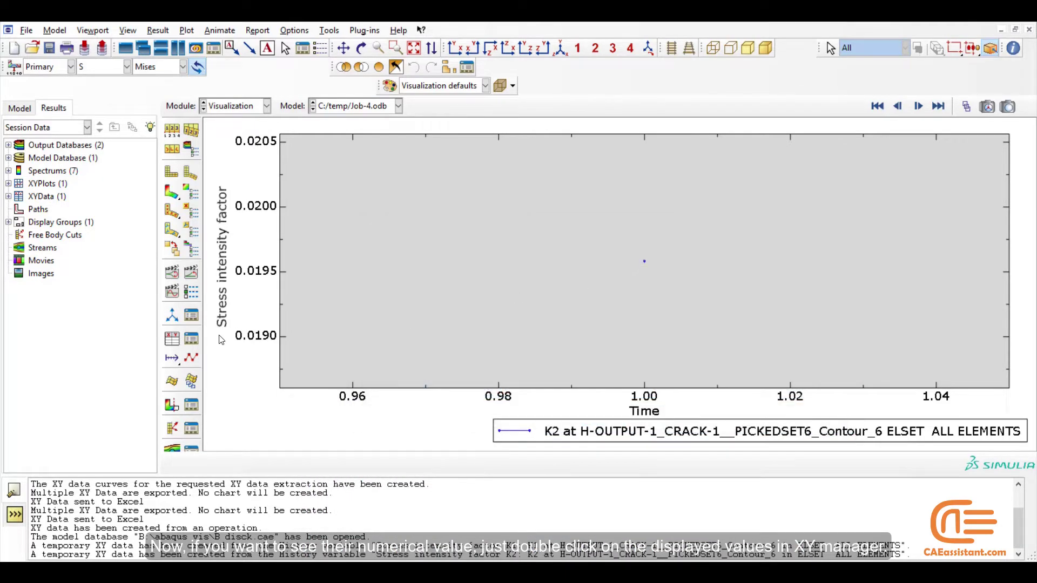
- View the stored values of _temp_2 in the XY Data Manager
left_click(192, 339)
double_click(310, 286)
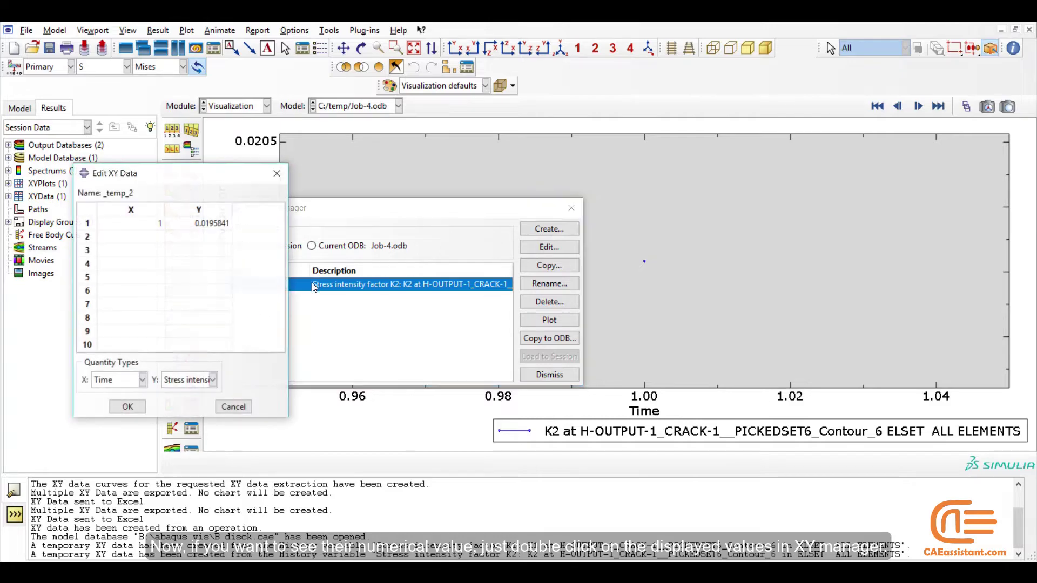
left_click(276, 174)
left_click(571, 209)
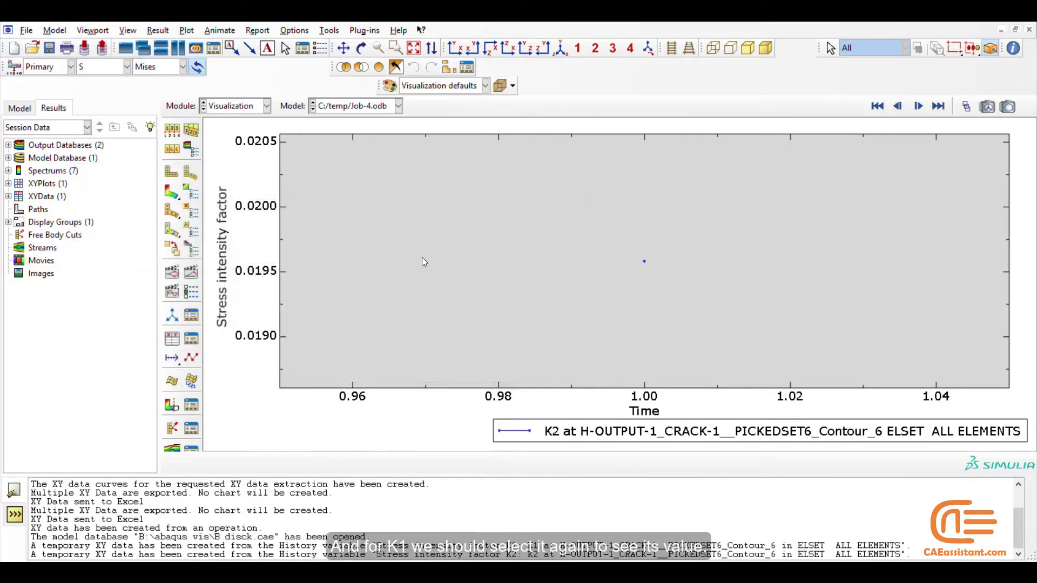
- Create XY data from history output again and replot K1 at Contour_6
left_click(171, 340)
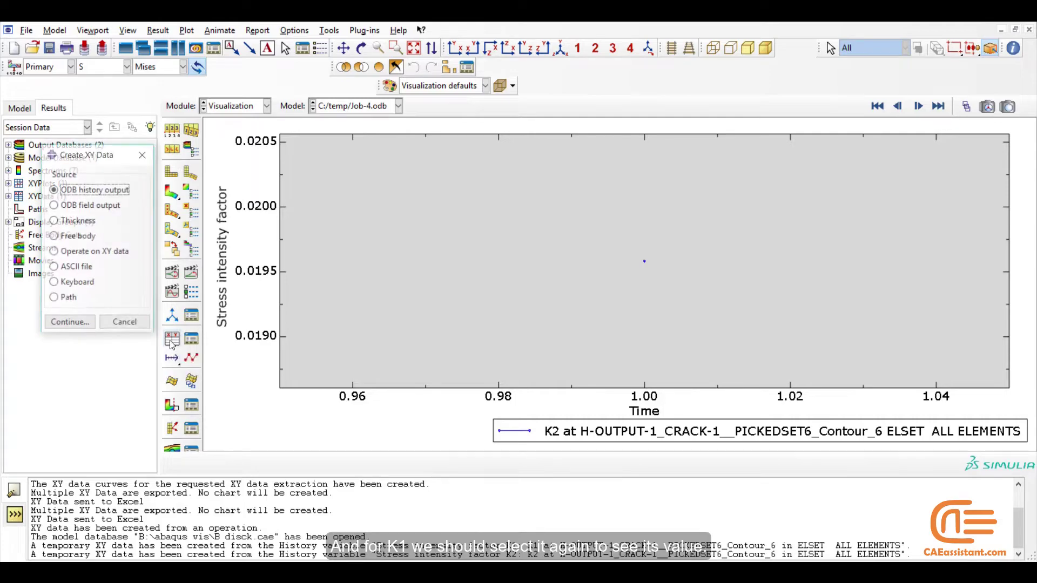
left_click(70, 323)
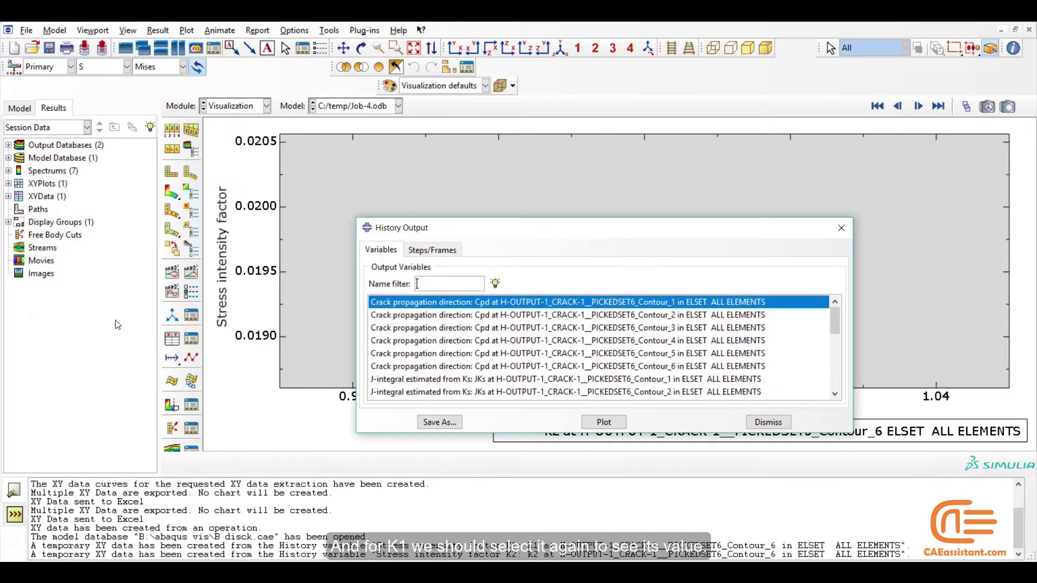
left_click_drag(836, 318, 835, 384)
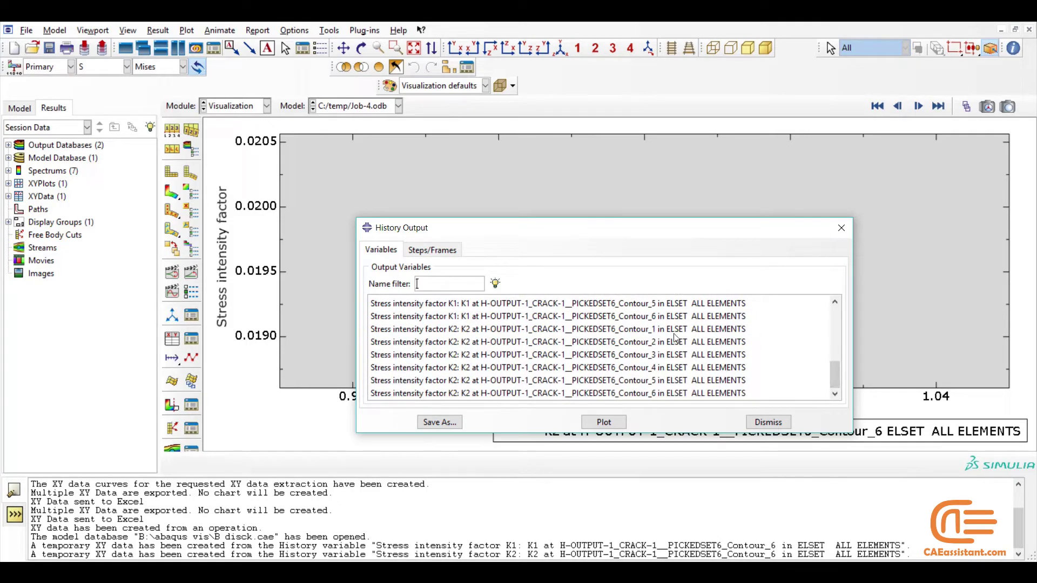
left_click(663, 320)
left_click(605, 422)
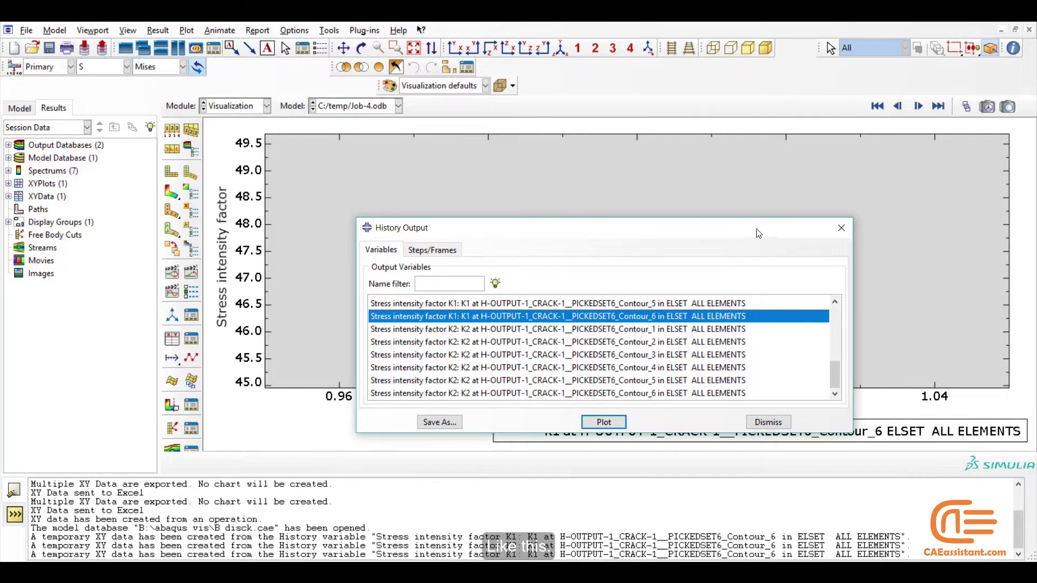
left_click_drag(758, 233, 745, 353)
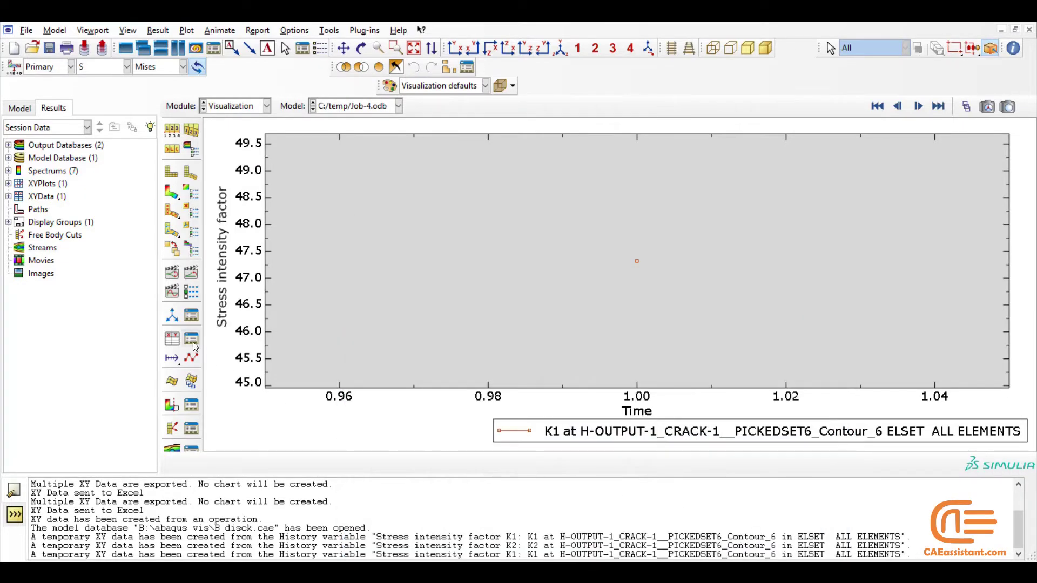
- Check the values stored in _temp_1, showing K1 = 47.3203 at time 1
left_click(191, 340)
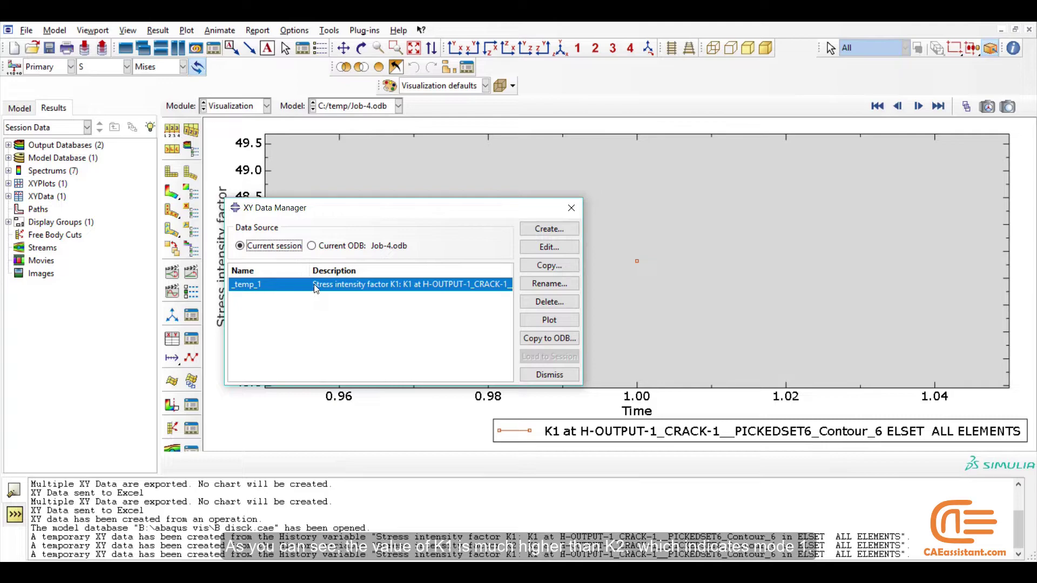
double_click(316, 284)
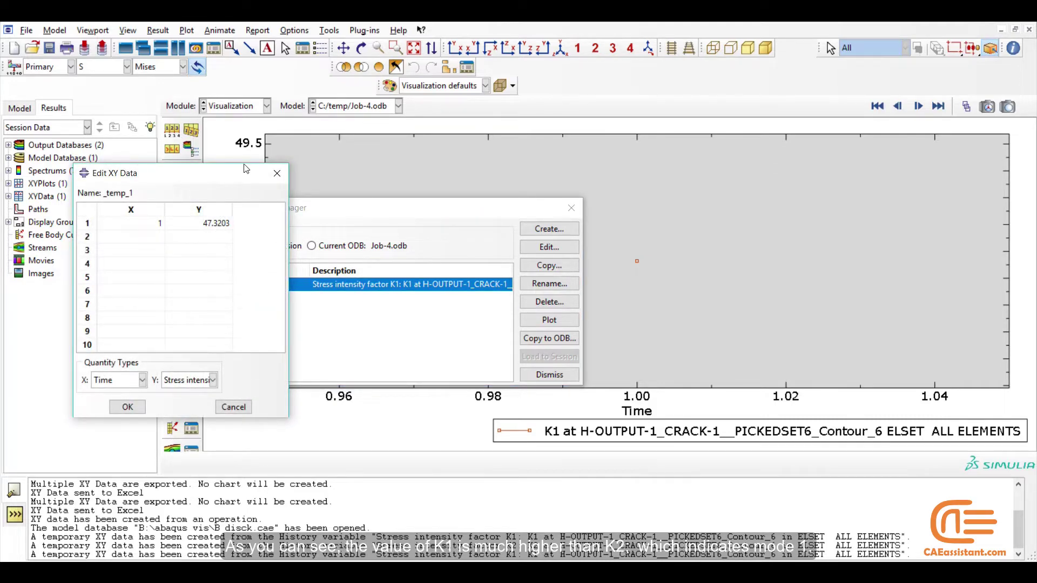
left_click(275, 175)
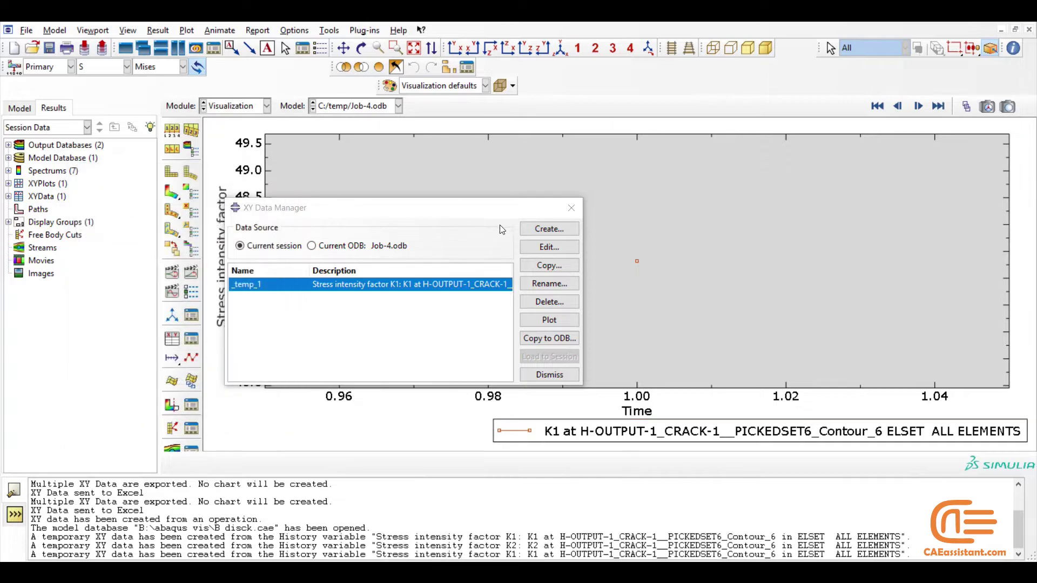
left_click(570, 210)
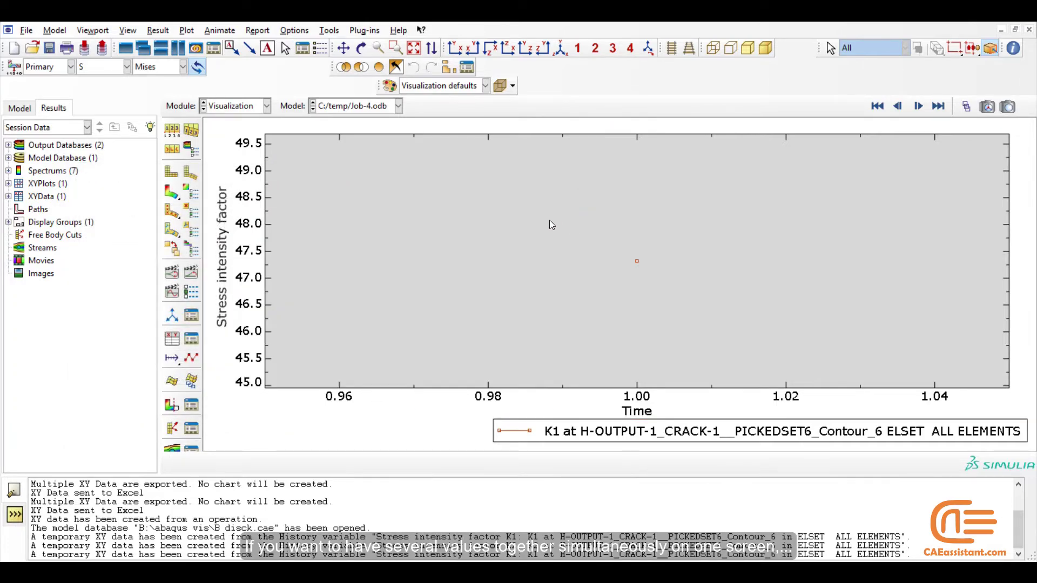
- From ODB history output, select the K1 variables Contour_1 through Contour_6 and plot all six together
left_click(170, 343)
left_click(69, 322)
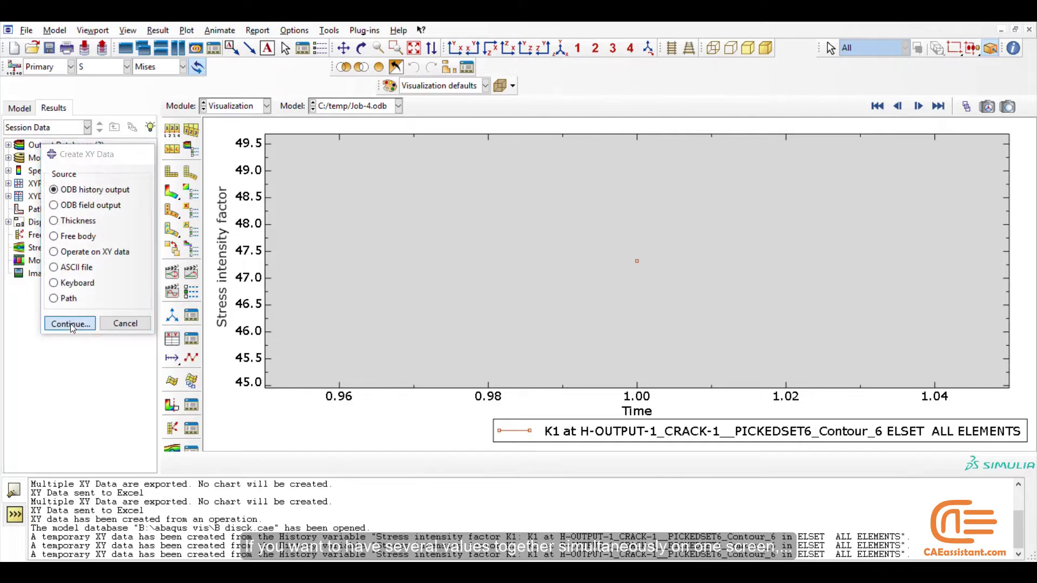
left_click_drag(670, 355, 603, 147)
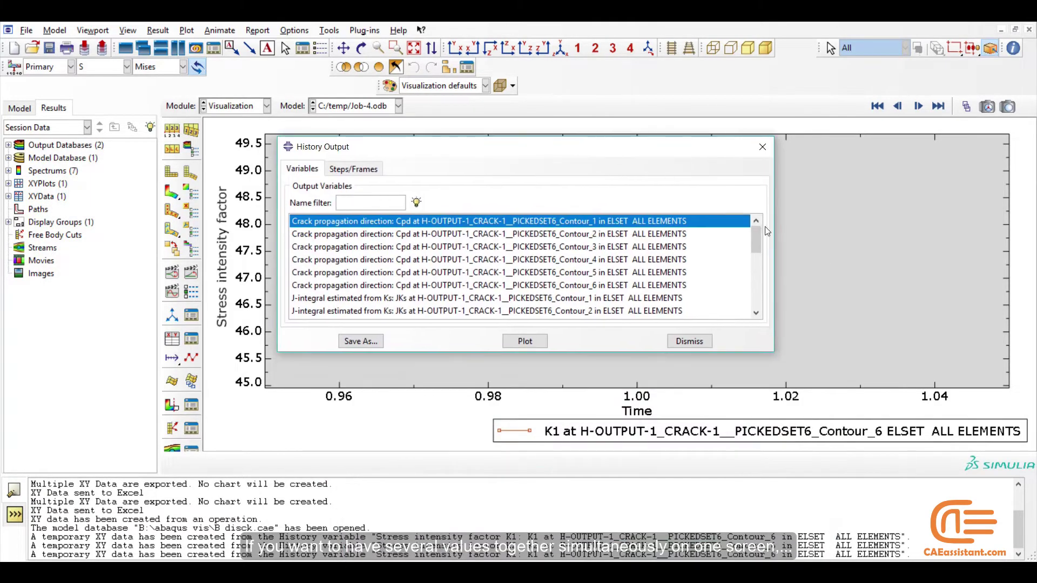
left_click_drag(757, 235, 755, 287)
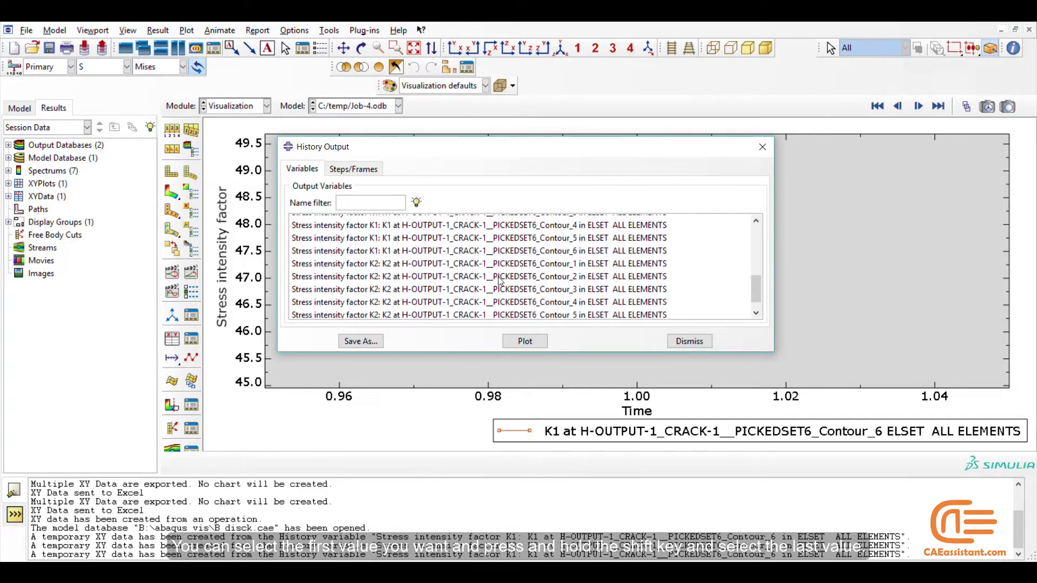
left_click(493, 252)
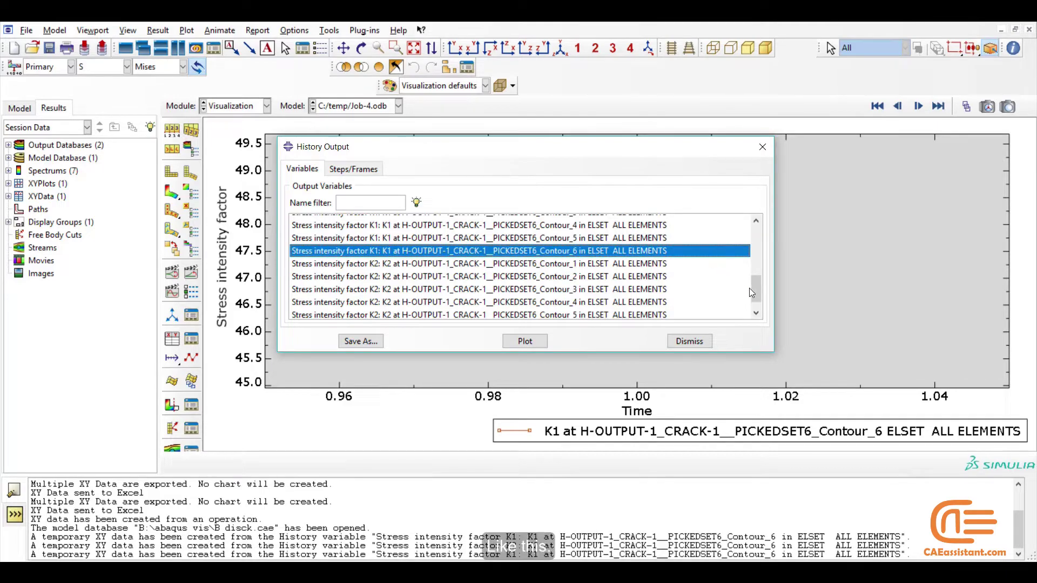
left_click_drag(755, 288, 757, 273)
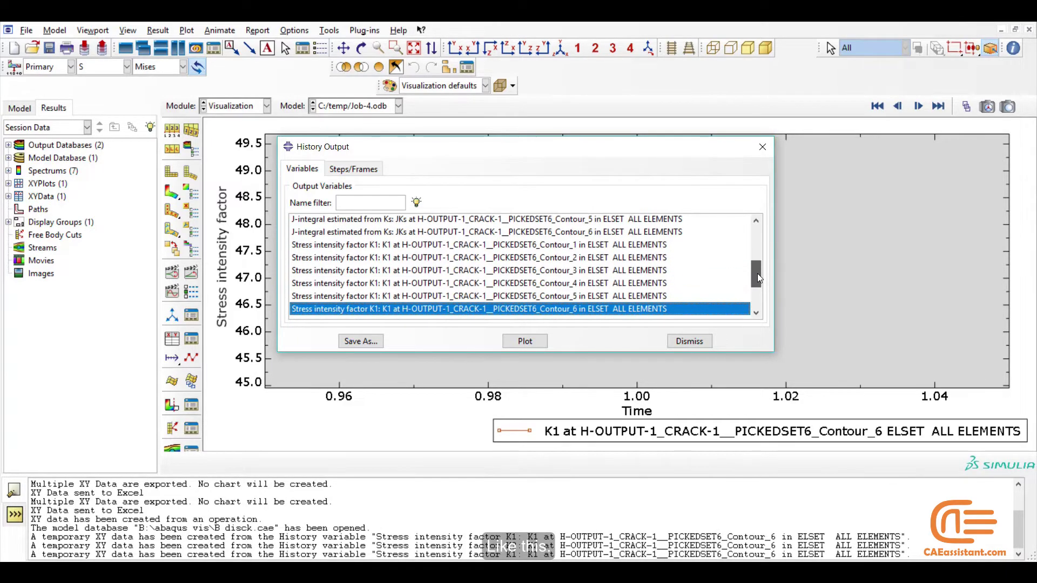
left_click(574, 246, "shift")
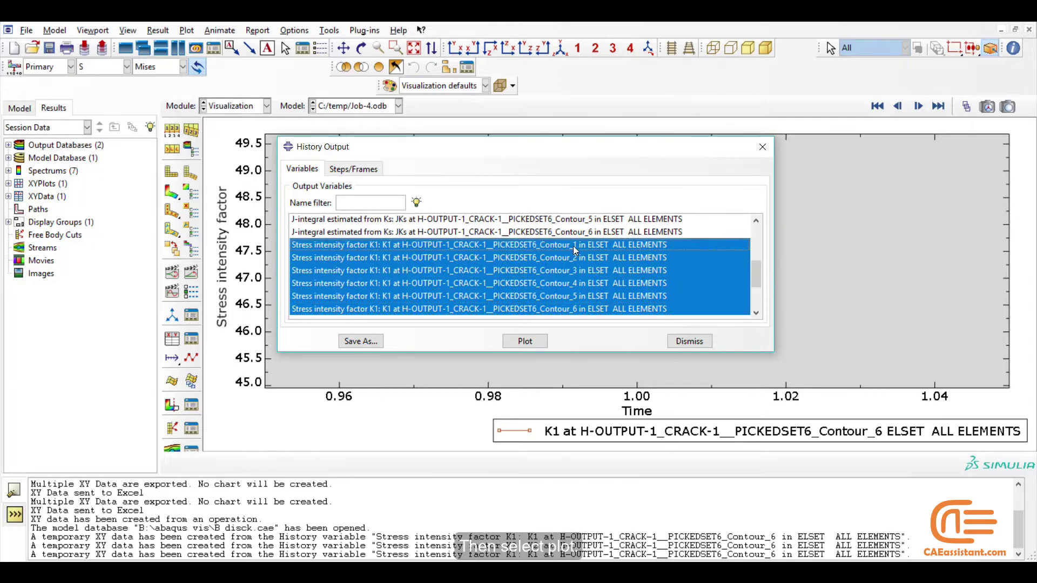
left_click(522, 343)
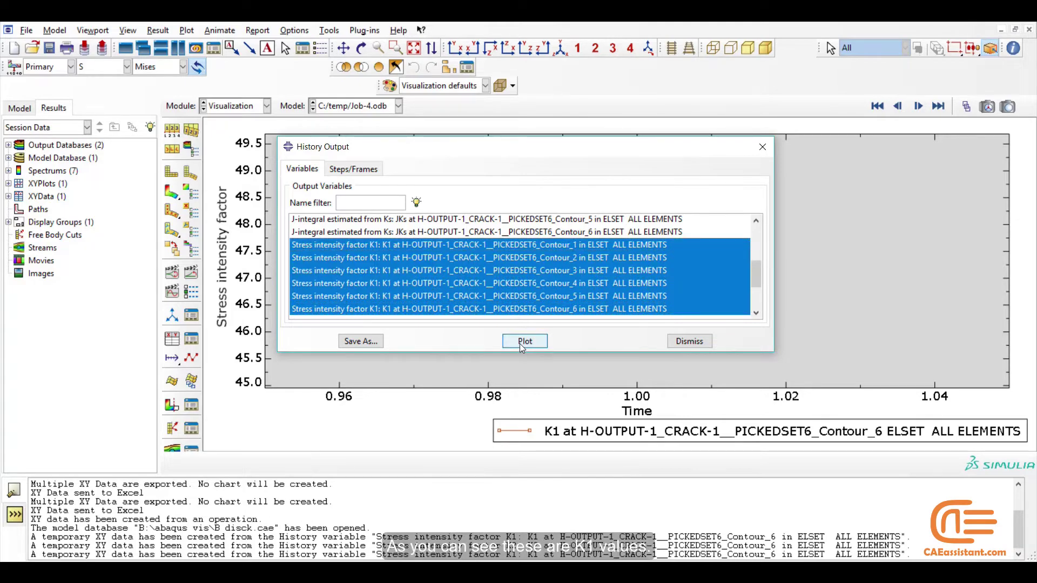
left_click_drag(562, 154, 561, 288)
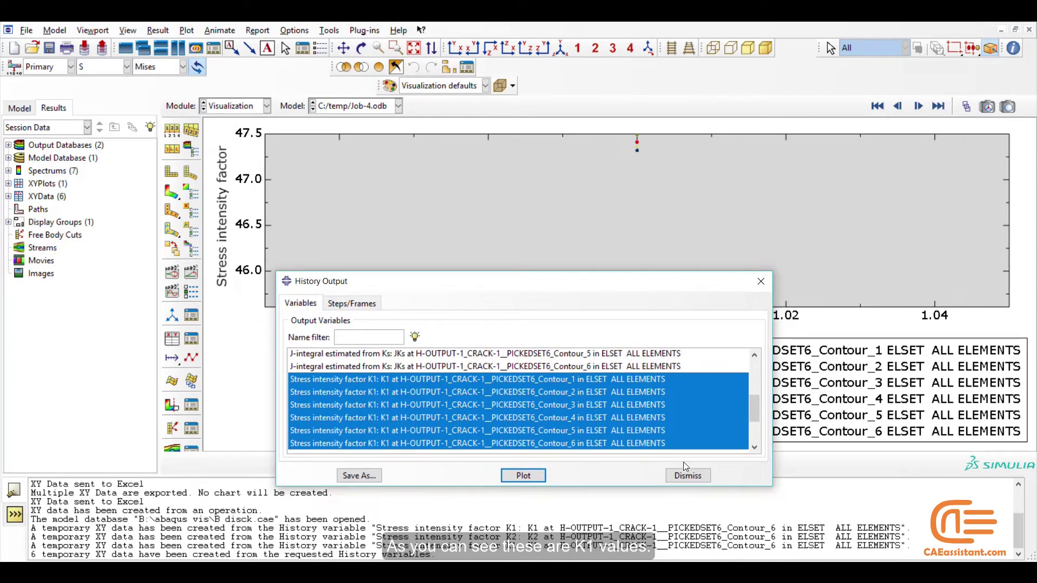
- Plot the six stored XY data sets _temp_2 to _temp_7 together from the XY Data Manager
left_click(686, 475)
left_click(191, 339)
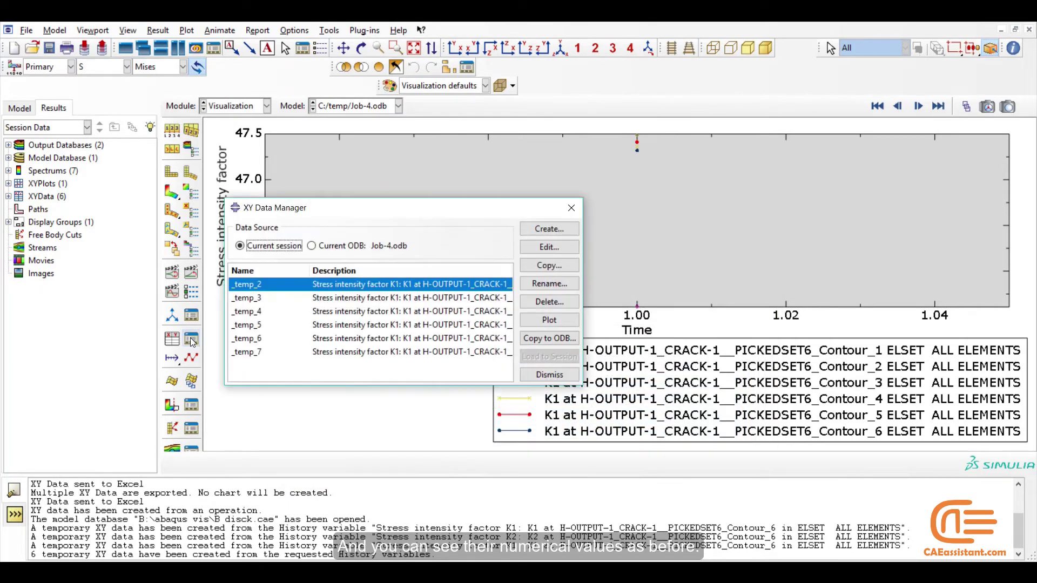
double_click(352, 286)
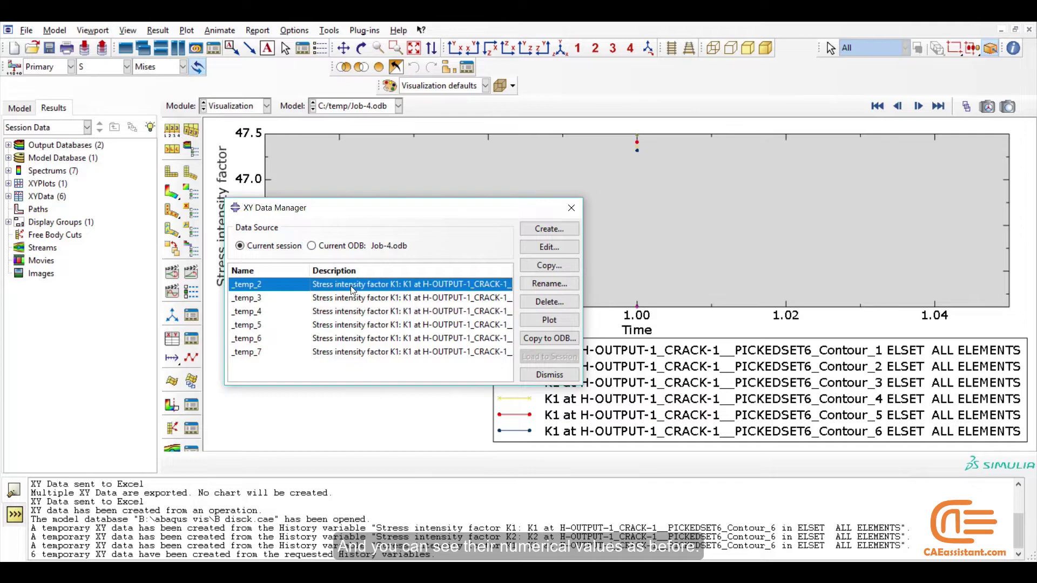
left_click(277, 173)
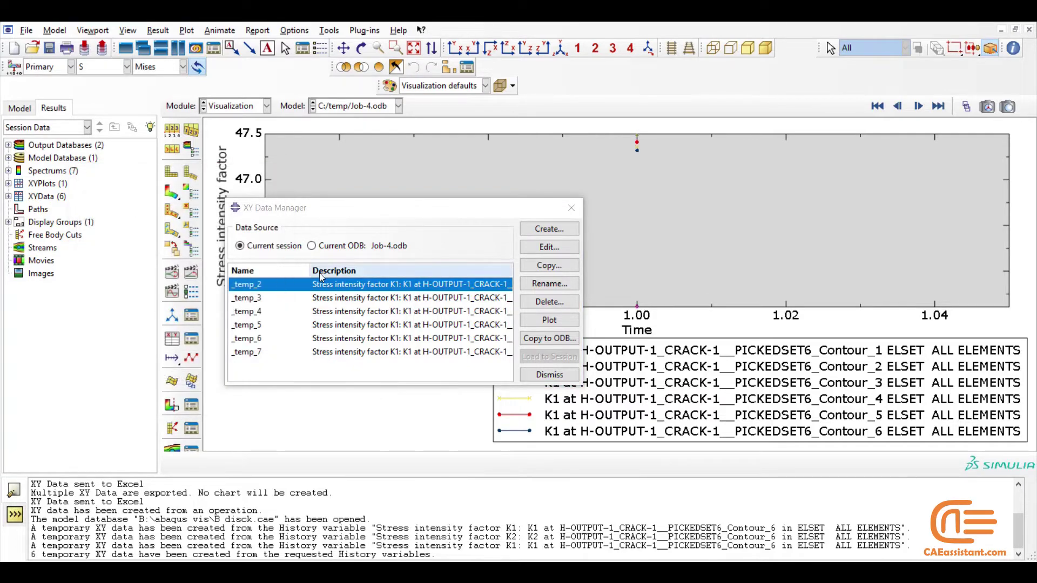
left_click(353, 353, "shift")
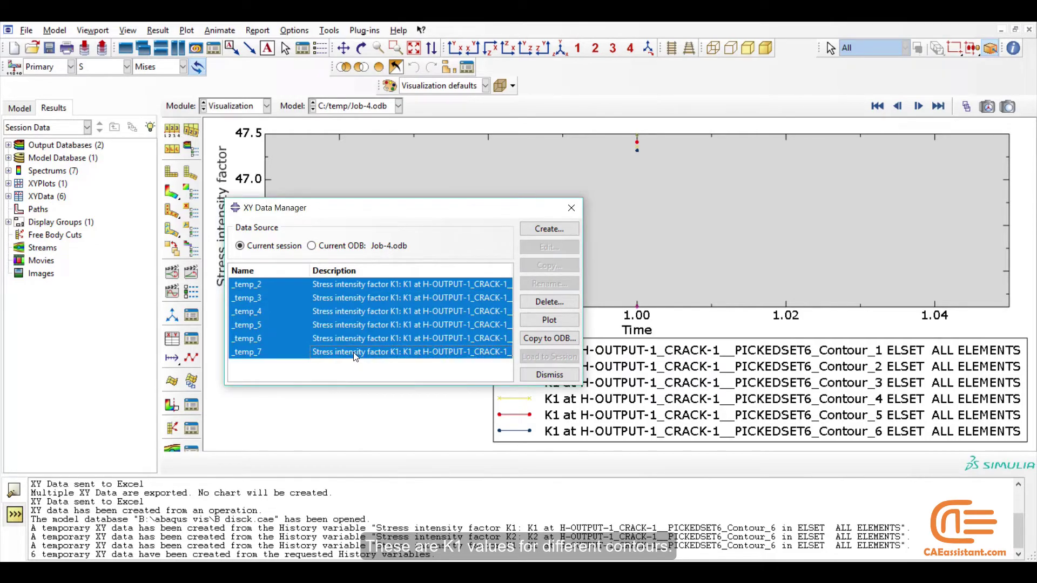
left_click(558, 321)
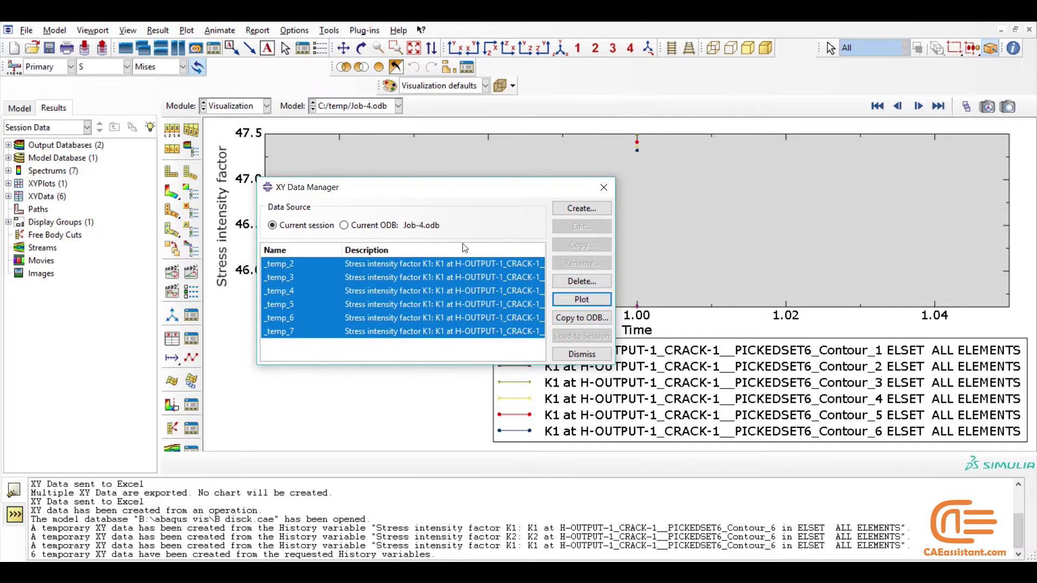
- Inspect the K1 value stored in each of _temp_2 through _temp_7, then close the manager
double_click(427, 264)
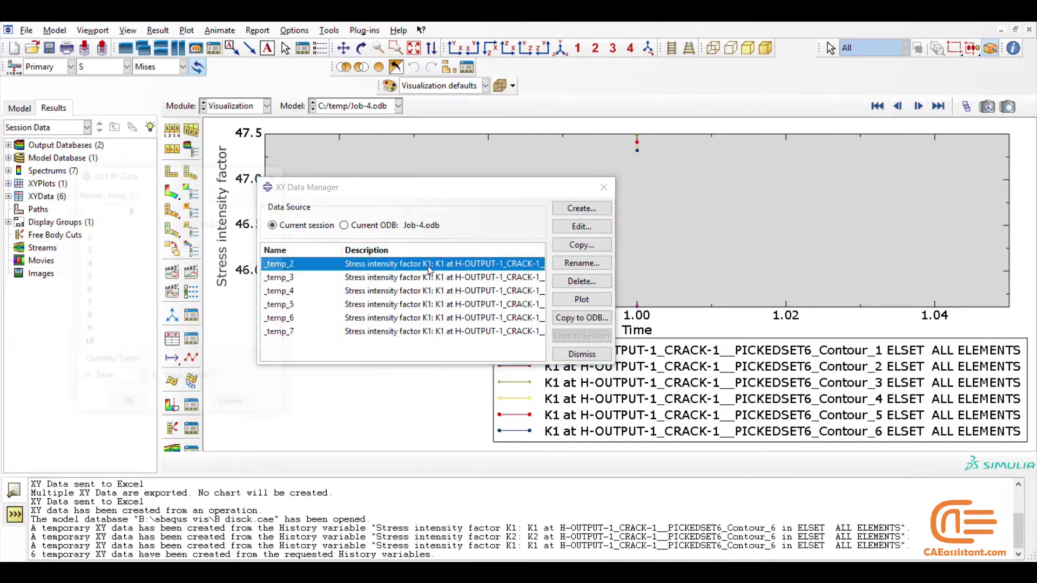
double_click(370, 278)
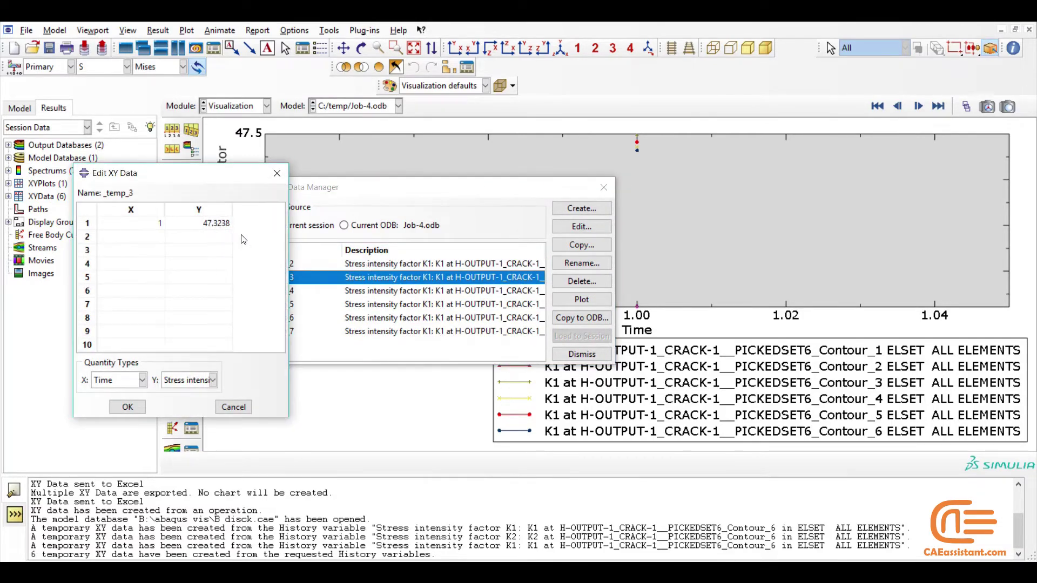
double_click(346, 290)
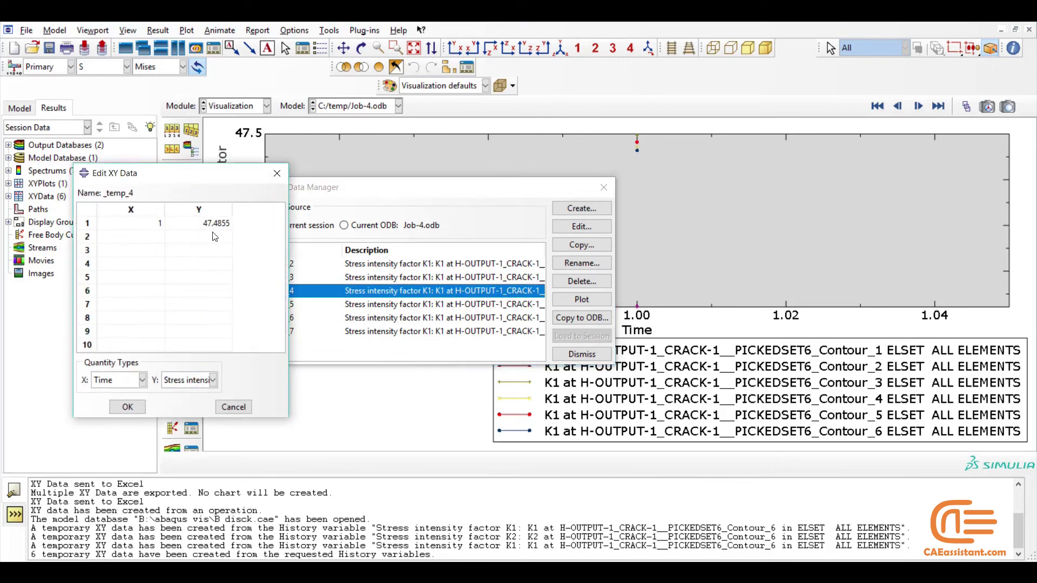
double_click(371, 303)
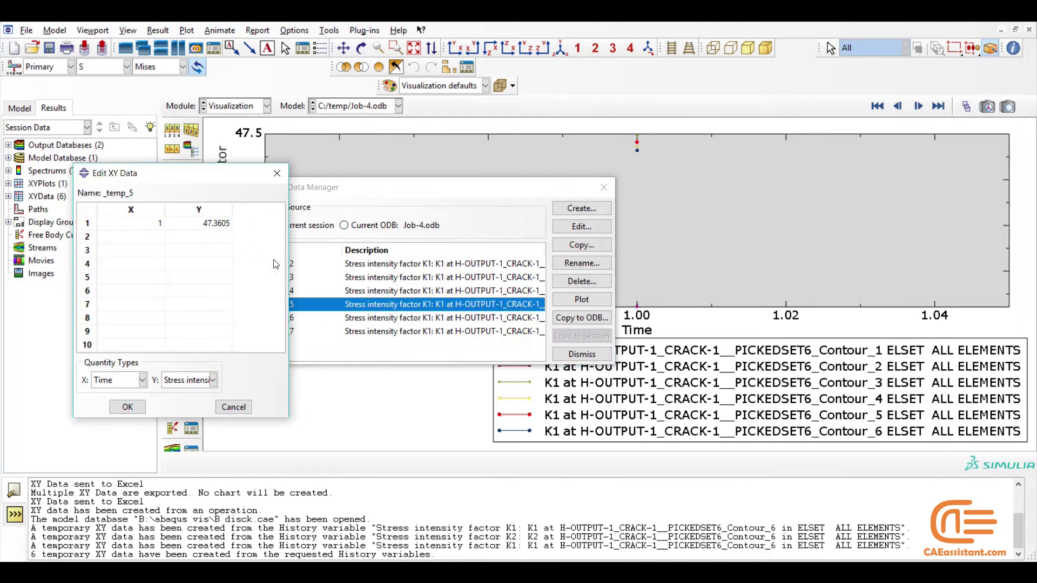
double_click(350, 319)
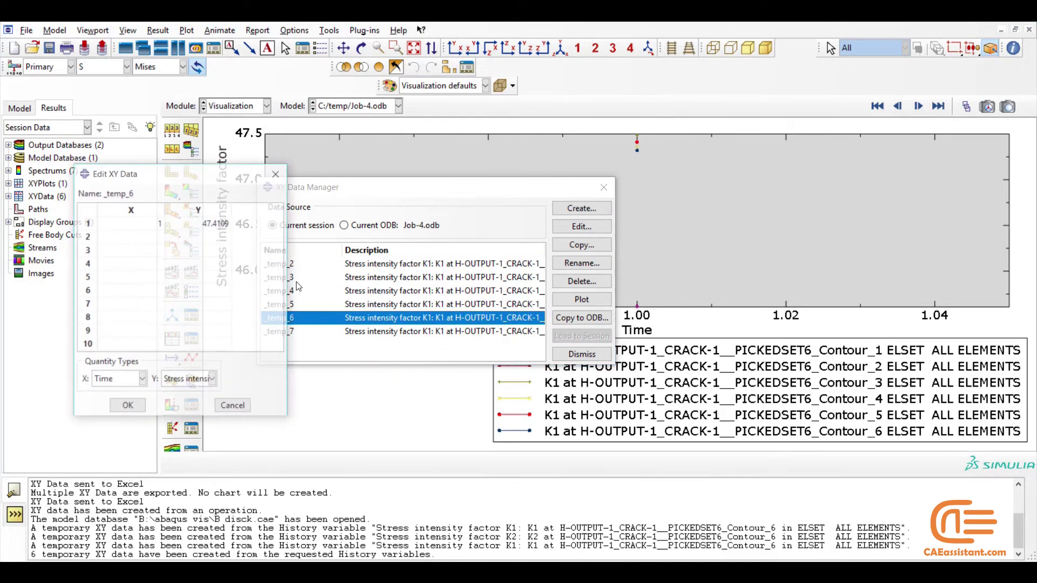
double_click(404, 332)
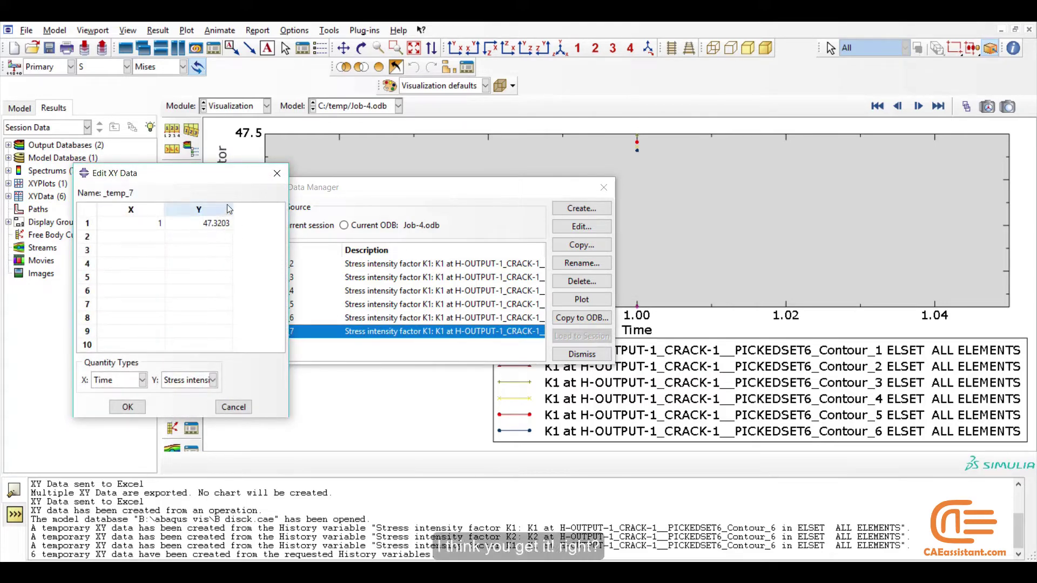
left_click(277, 173)
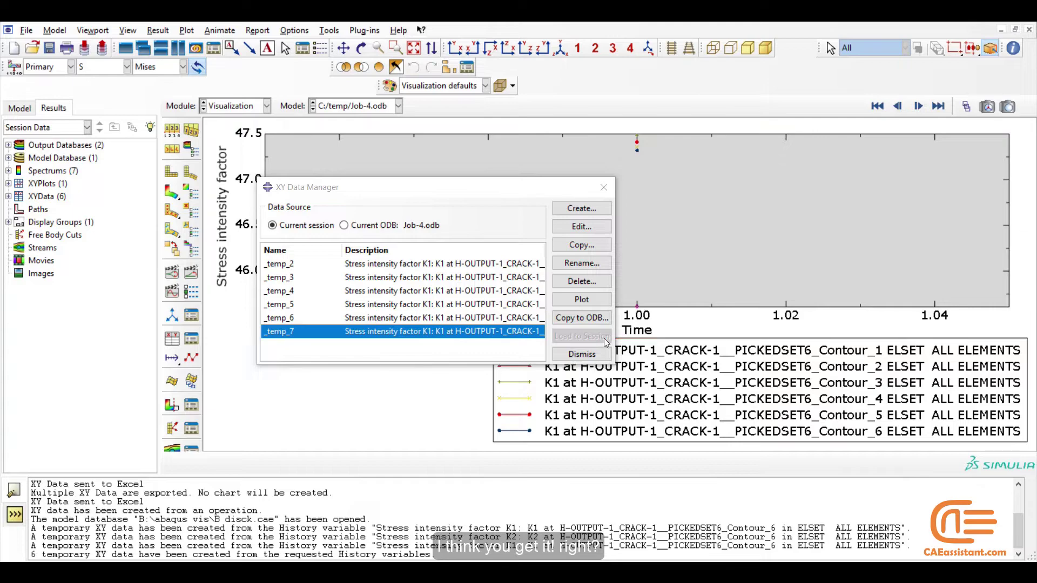
left_click(592, 353)
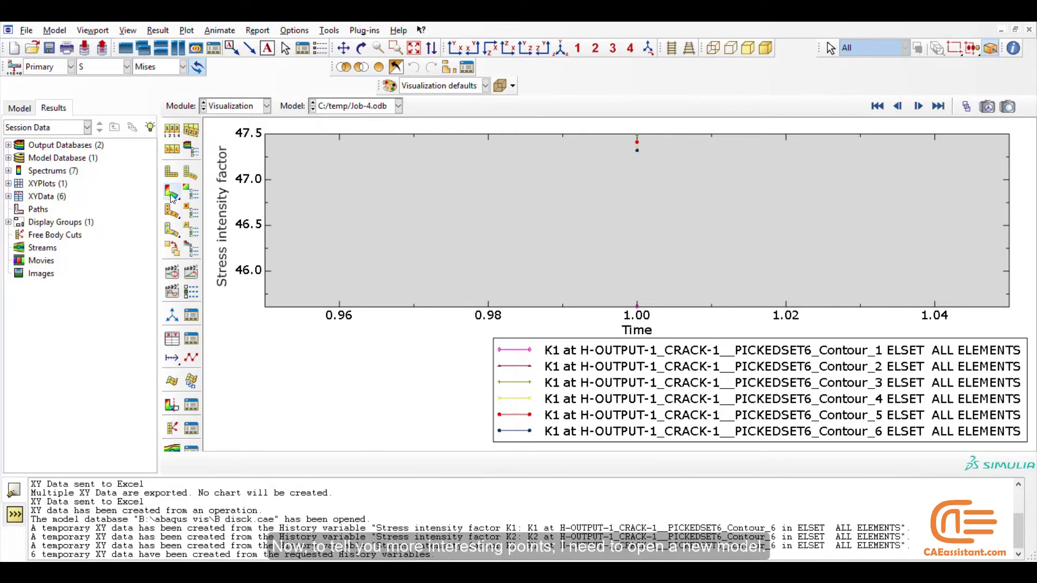
- Open the model database 1.cae, listing model files instead of output databases
left_click(26, 30)
left_click(43, 52)
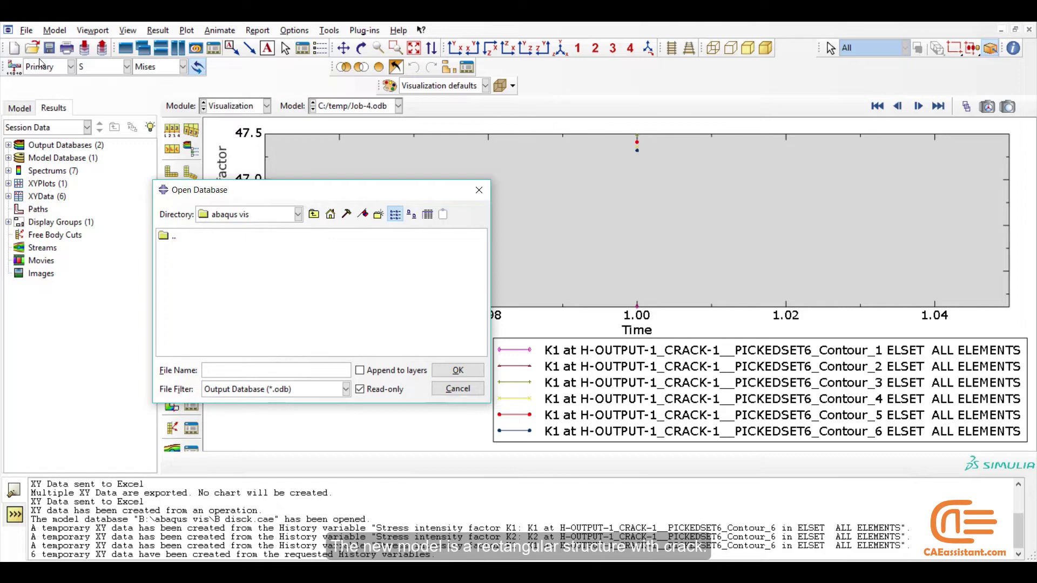
left_click(347, 390)
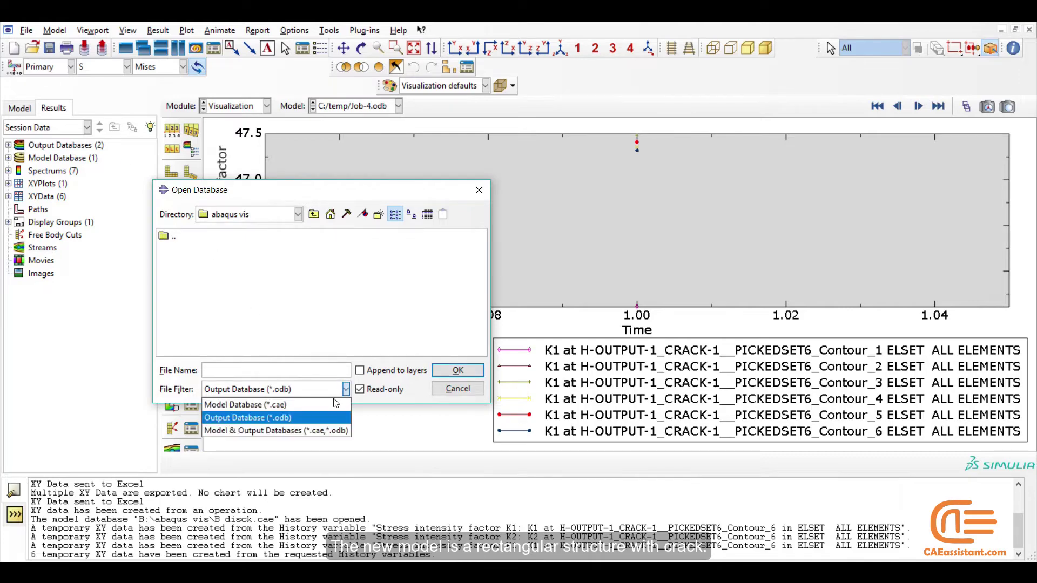
left_click(321, 409)
left_click(184, 252)
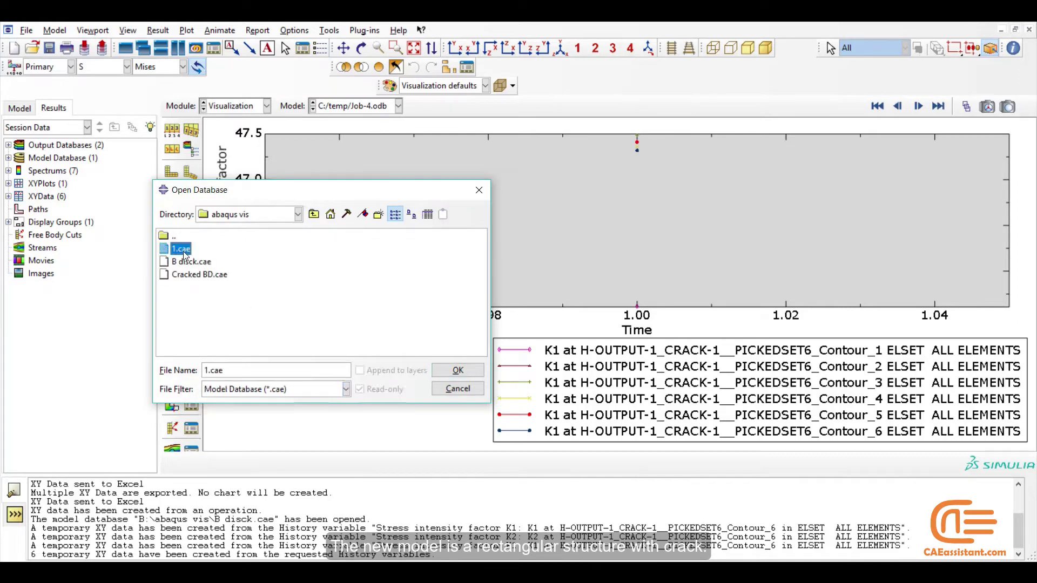
left_click(450, 374)
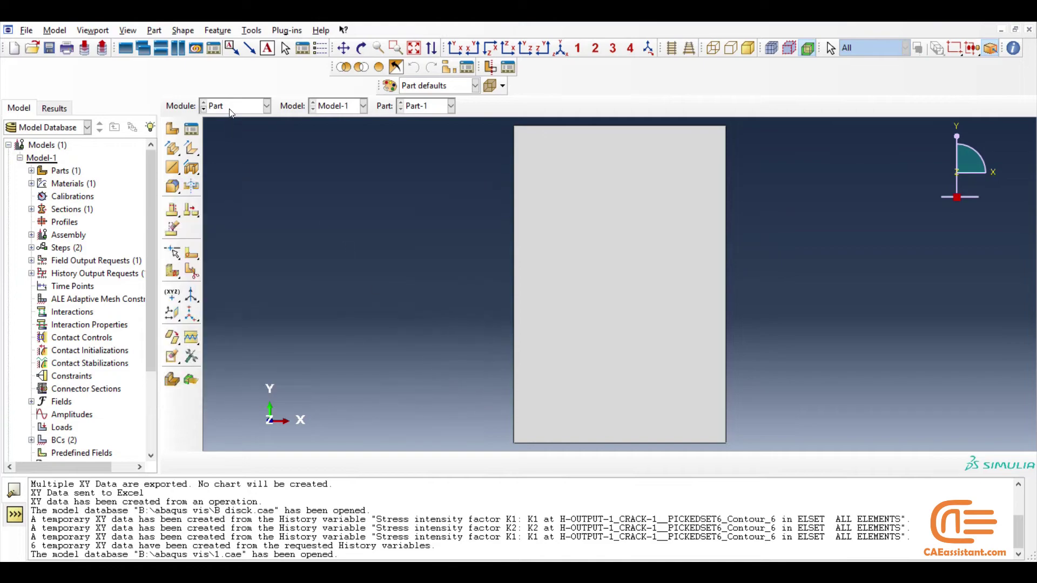
- Open Job-2's results from the Job module and show Mises contours on the deformed plate
left_click(231, 106)
left_click(229, 223)
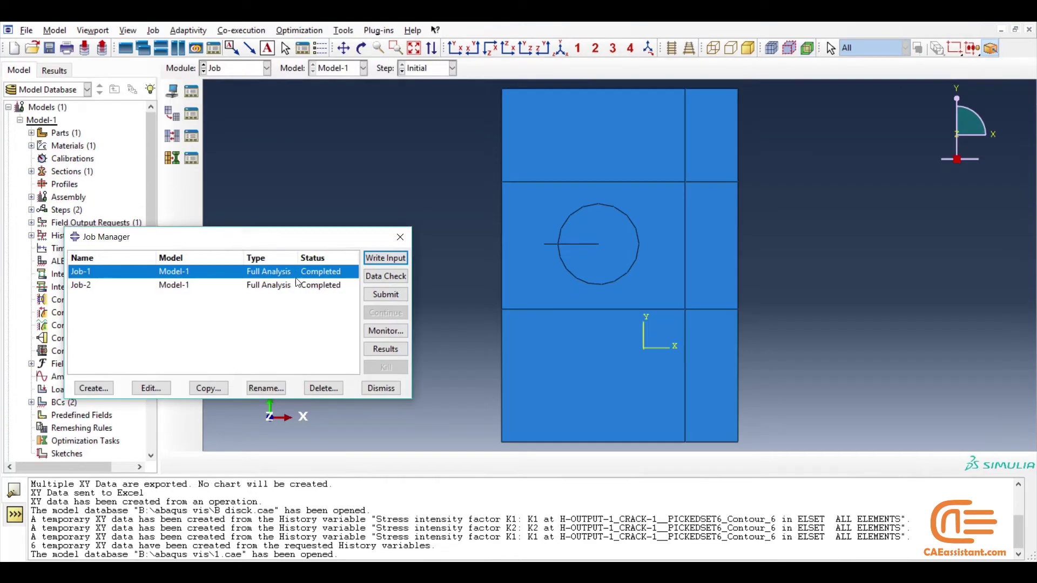
left_click(296, 285)
left_click(390, 349)
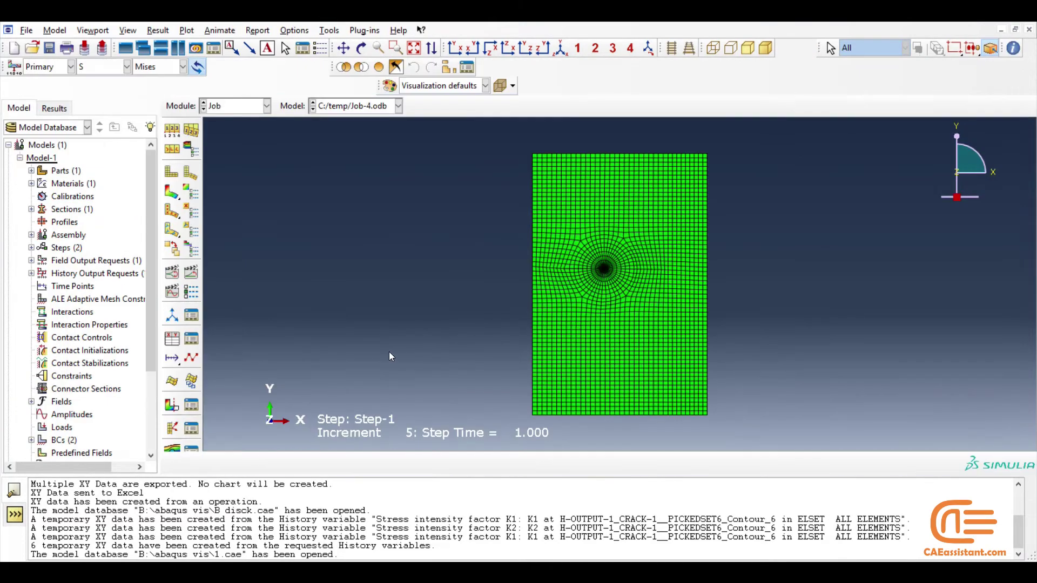
left_click(171, 191)
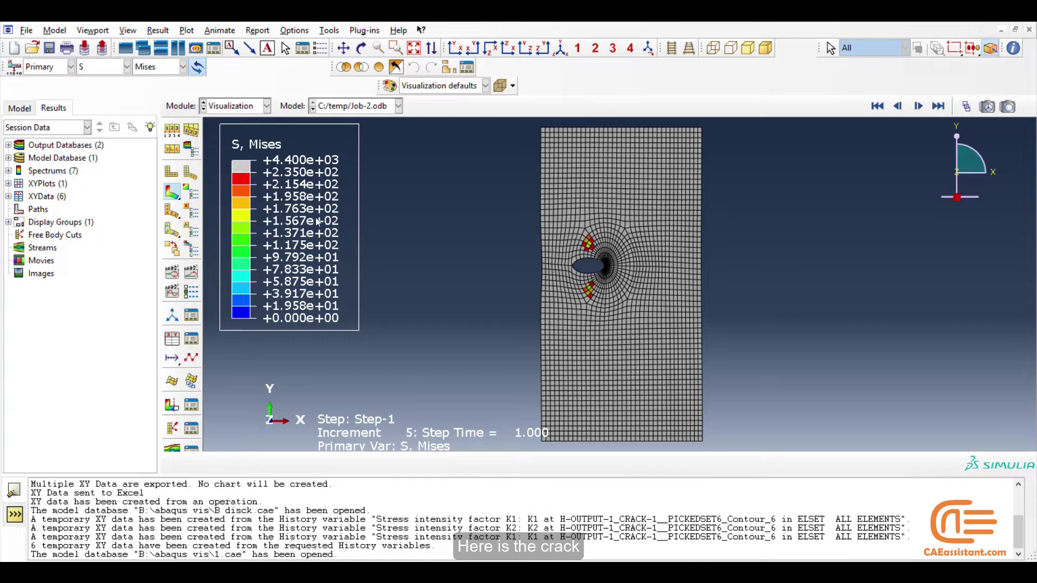
- Set both Max and Min contour limits to Auto-compute and apply them
left_click(191, 192)
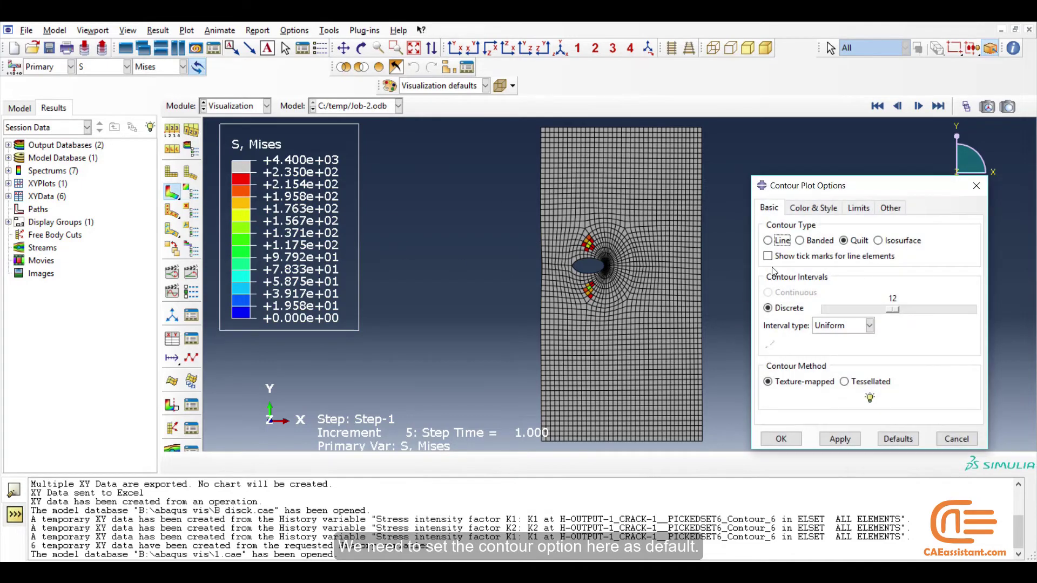
left_click(861, 209)
left_click(804, 268)
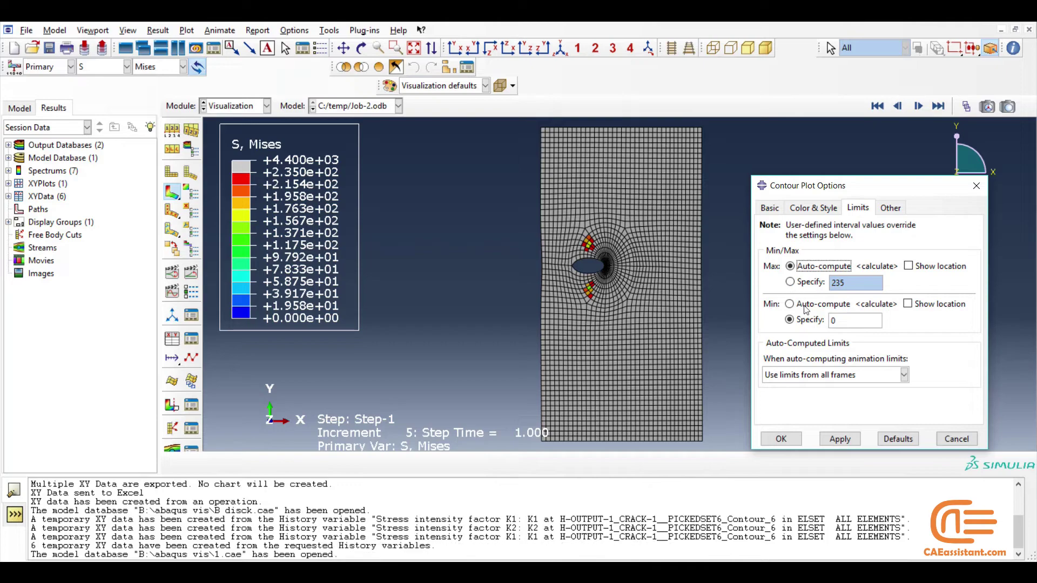
left_click(890, 439)
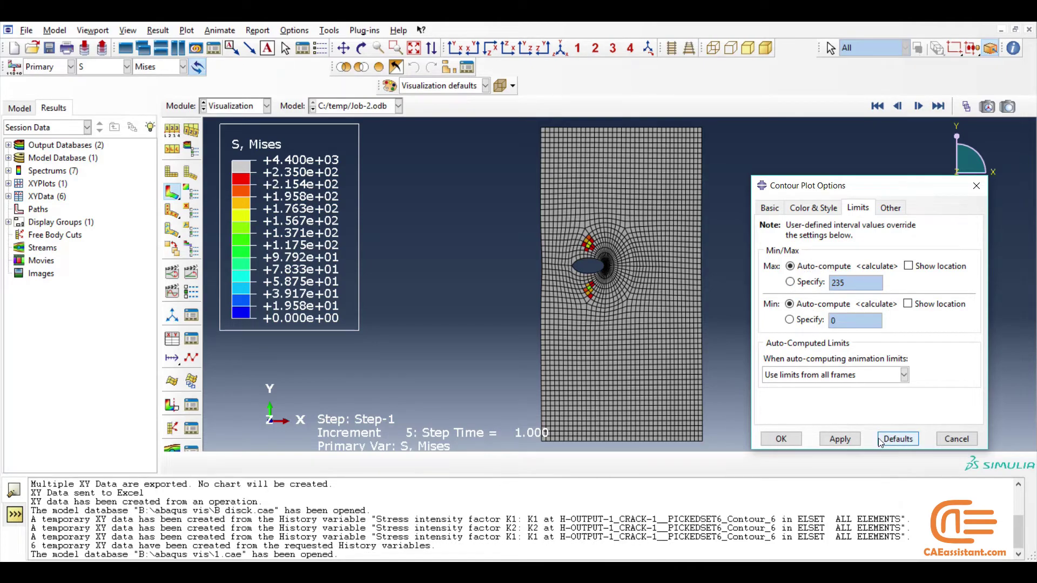
left_click(839, 439)
left_click(781, 439)
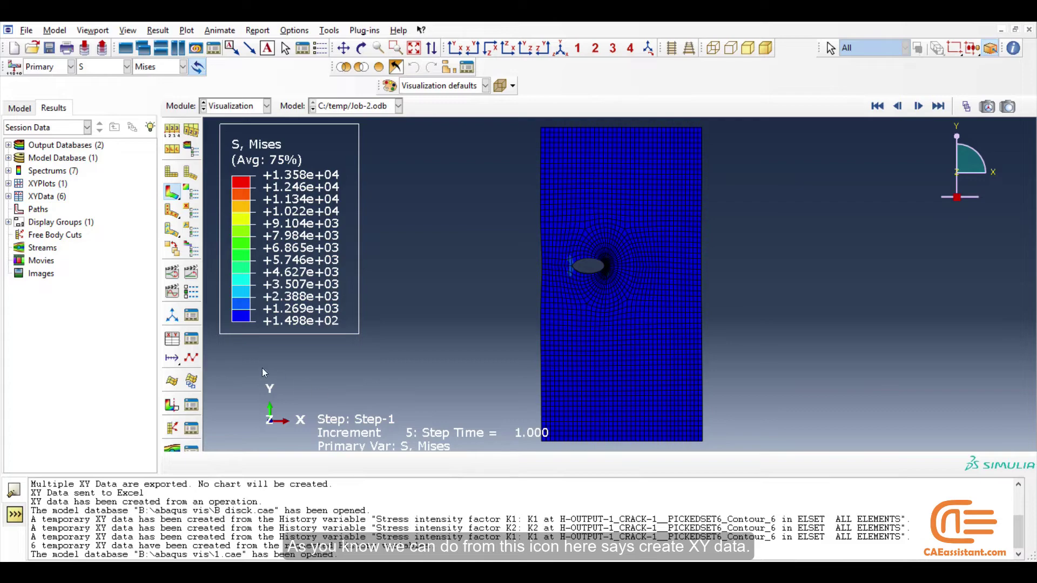
- Start XY data from ODB field output, keeping Unique Nodal as the result position
left_click(172, 339)
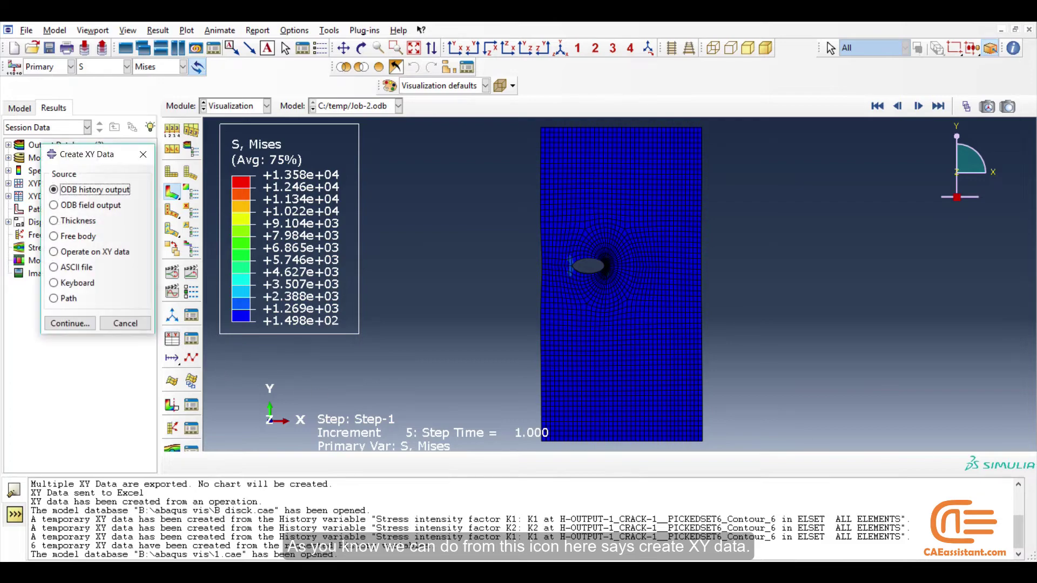
left_click(78, 205)
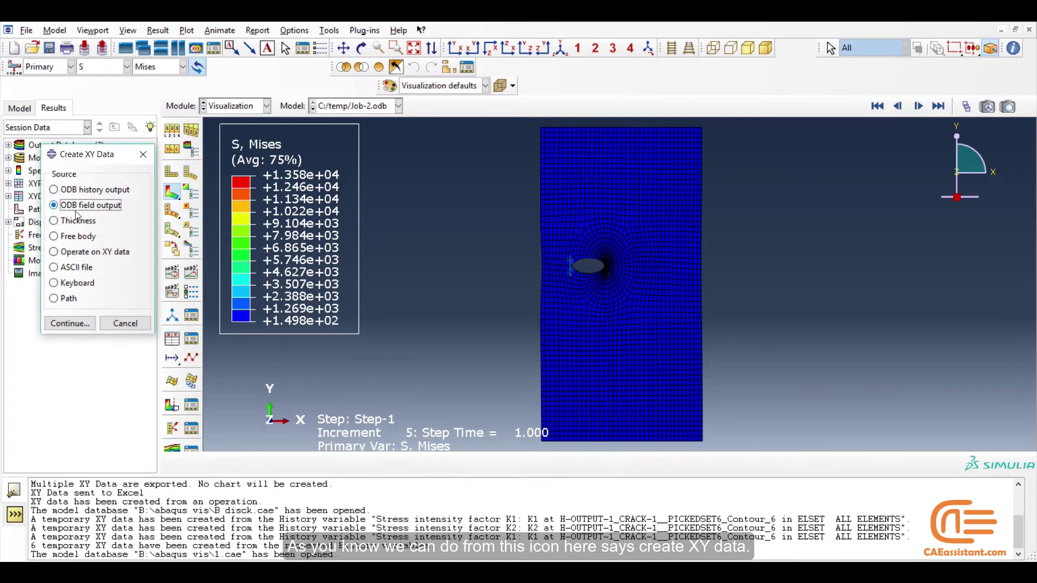
left_click(85, 324)
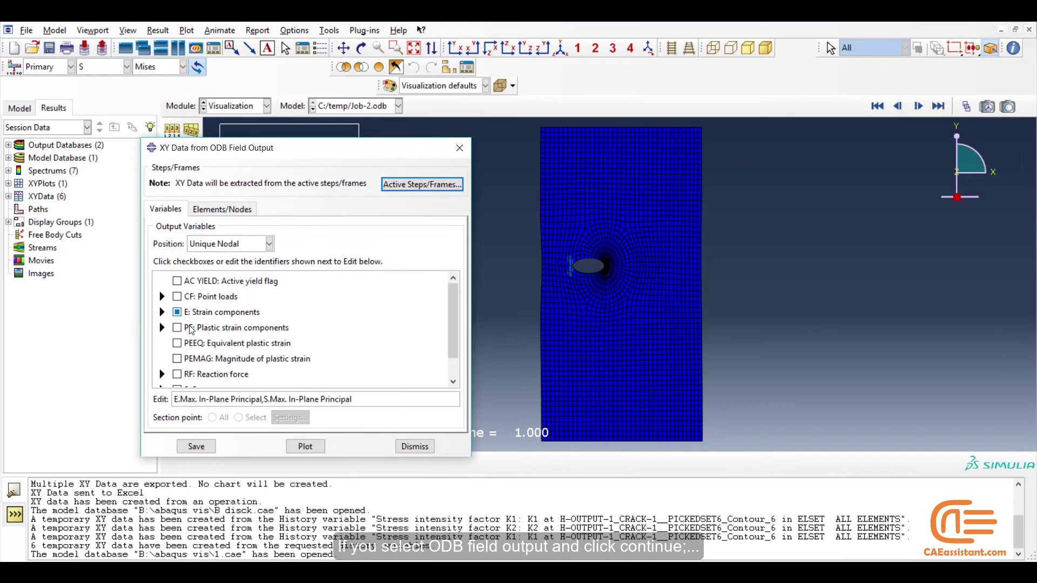
scroll(454, 348, "down", 2)
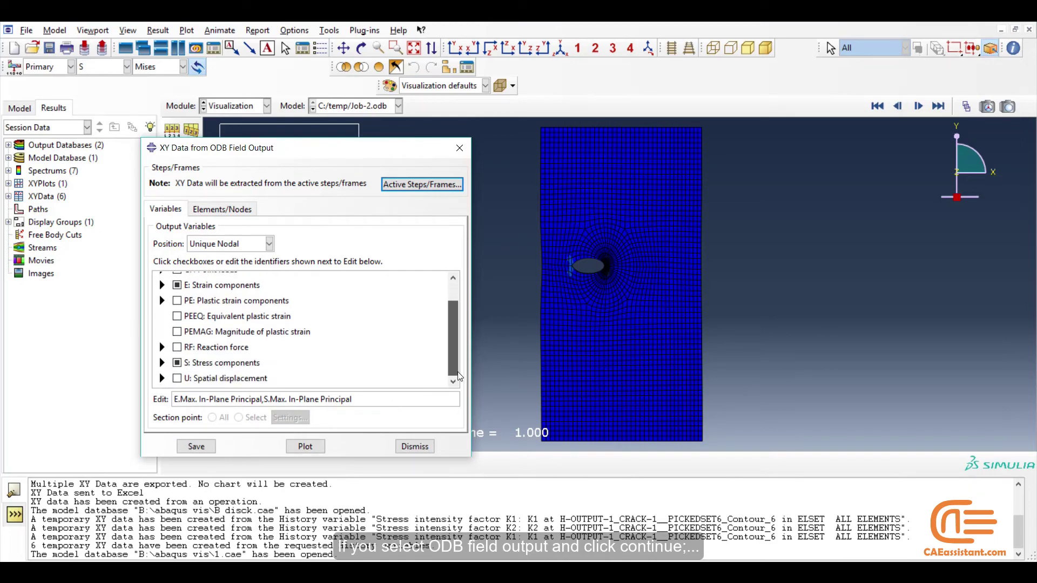
left_click(267, 243)
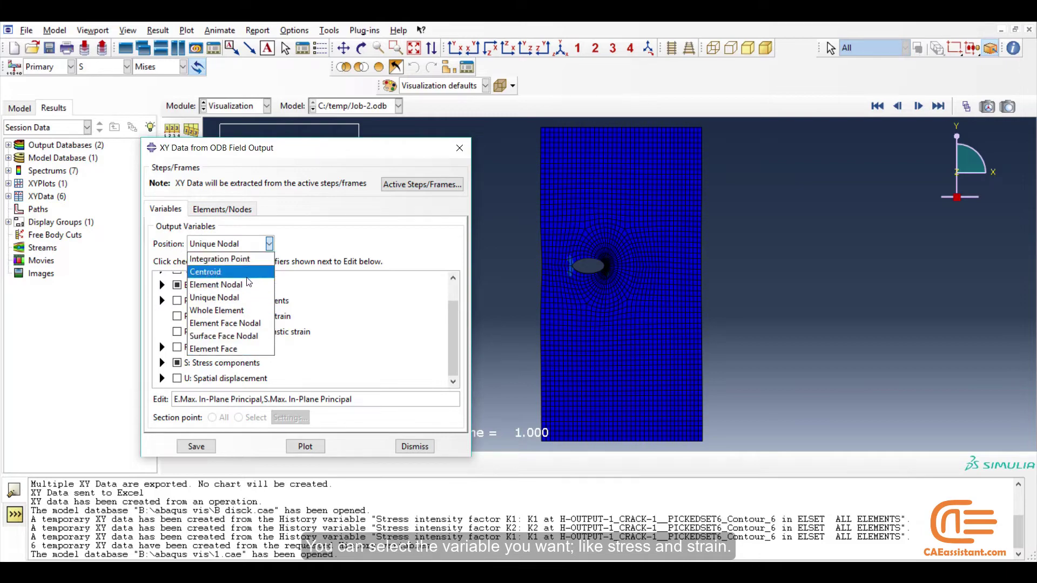
left_click(248, 303)
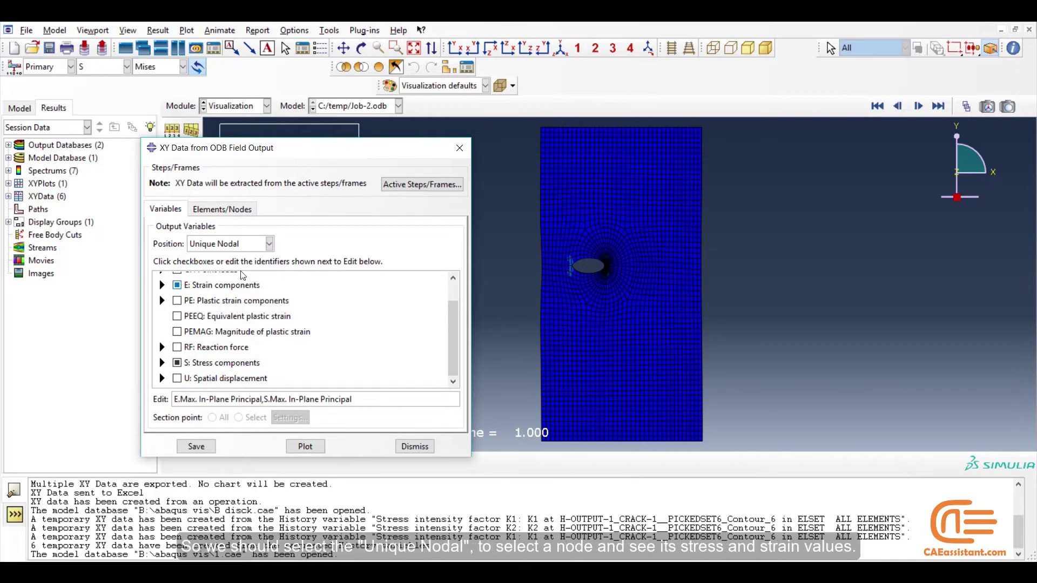
- Browse node sets Contour_1 to Contour_3, _PICKEDSET10 and PART-1-1._PICKEDSET2 on the model
left_click(229, 210)
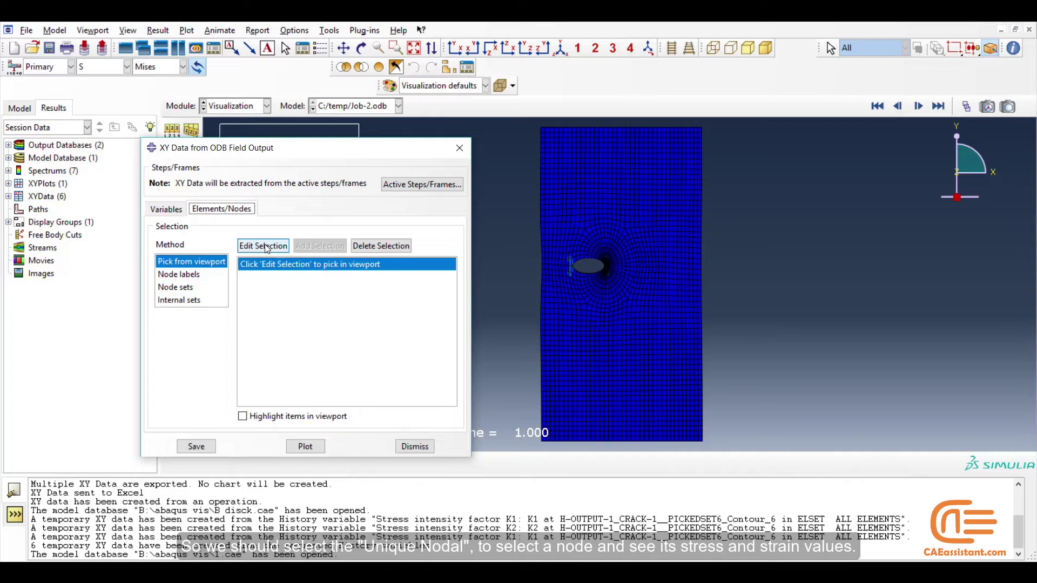
left_click(205, 275)
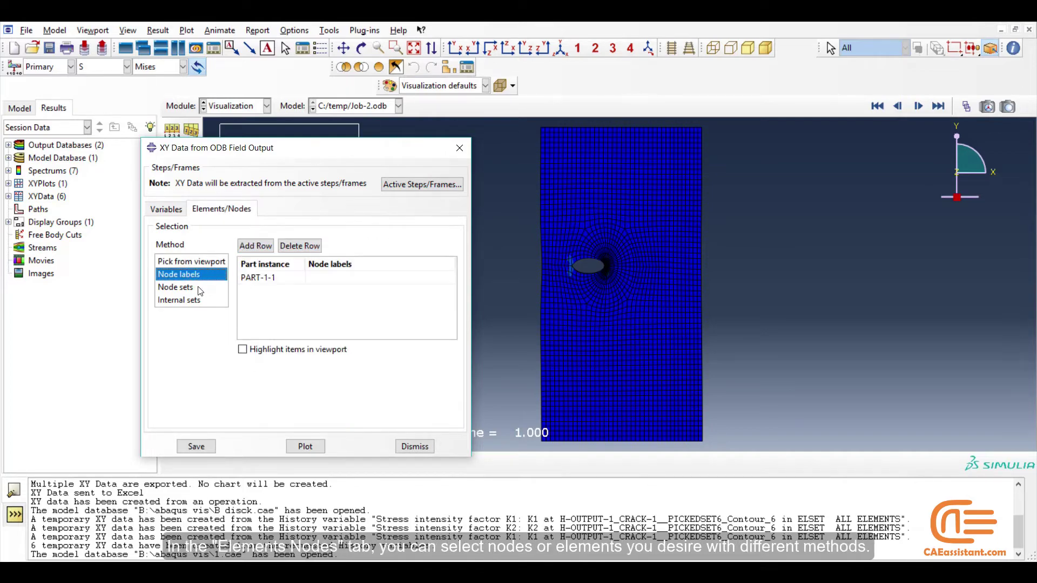
left_click(197, 287)
left_click(278, 280)
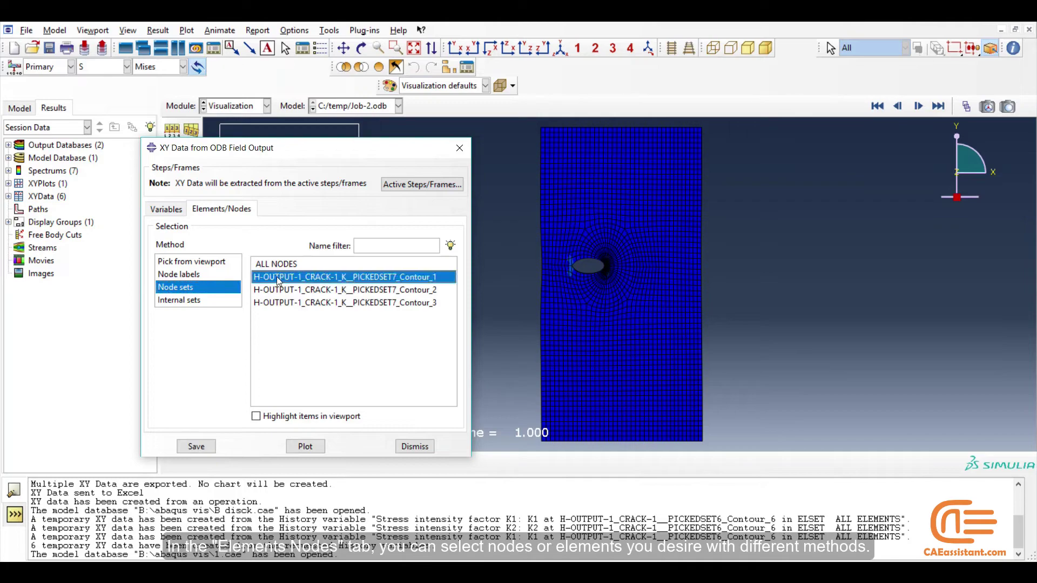
left_click(281, 416)
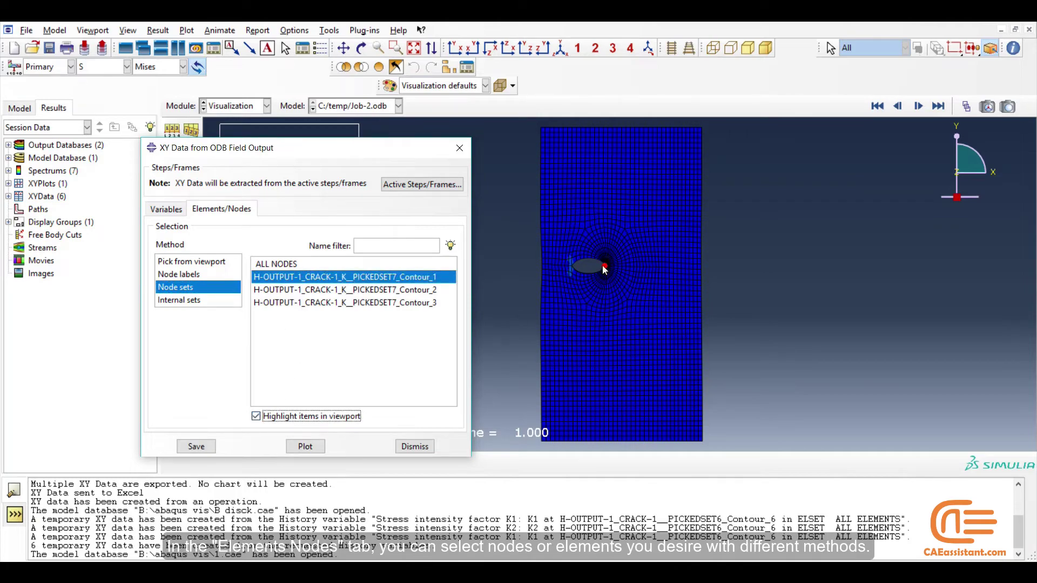
left_click(370, 291)
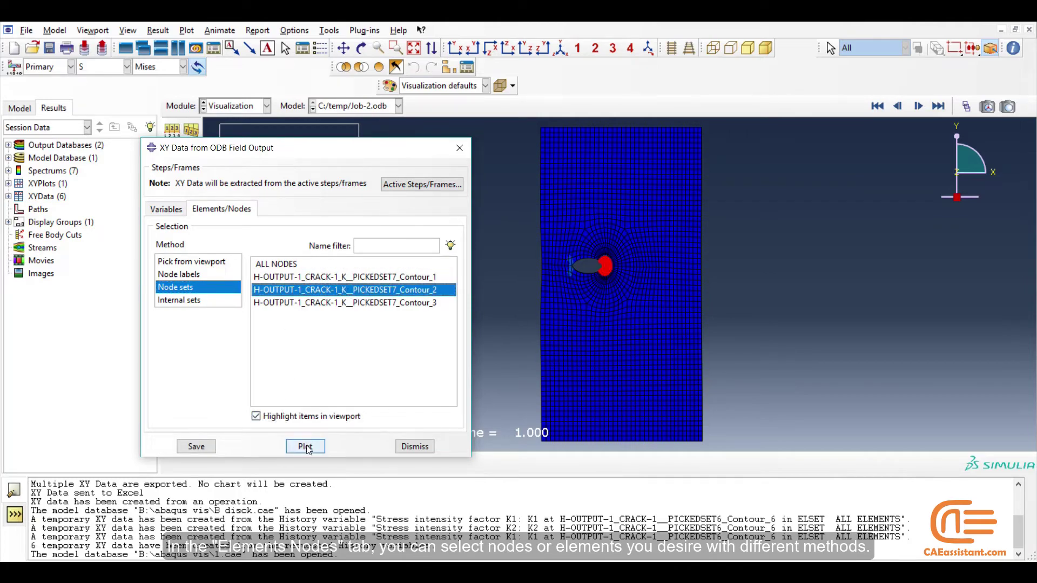
left_click(364, 304)
left_click(189, 301)
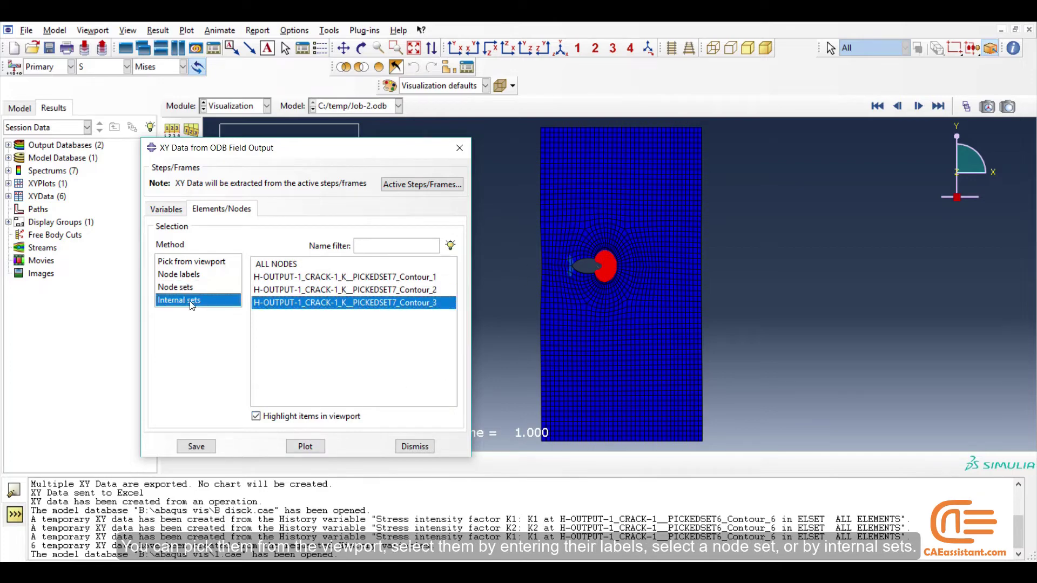
left_click(290, 264)
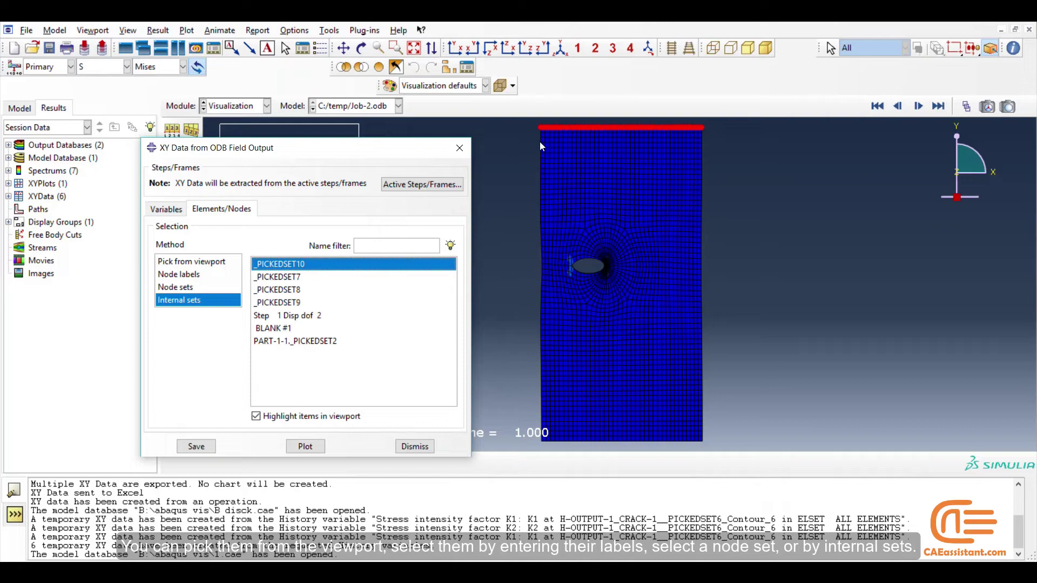
left_click(271, 342)
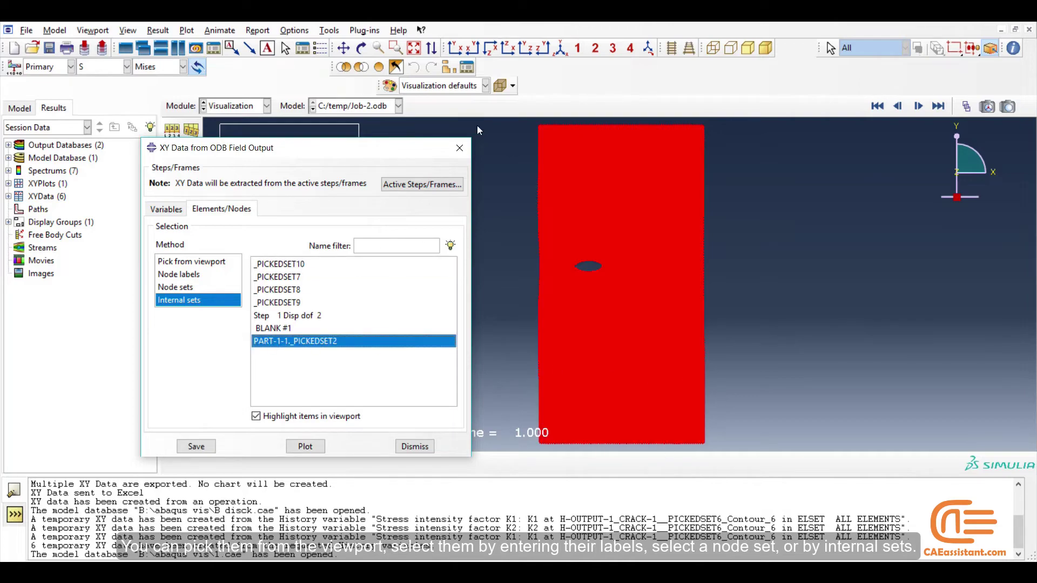
- Pick a single node on the plate's top edge and save its strain and stress XY data
left_click(168, 261)
left_click(274, 246)
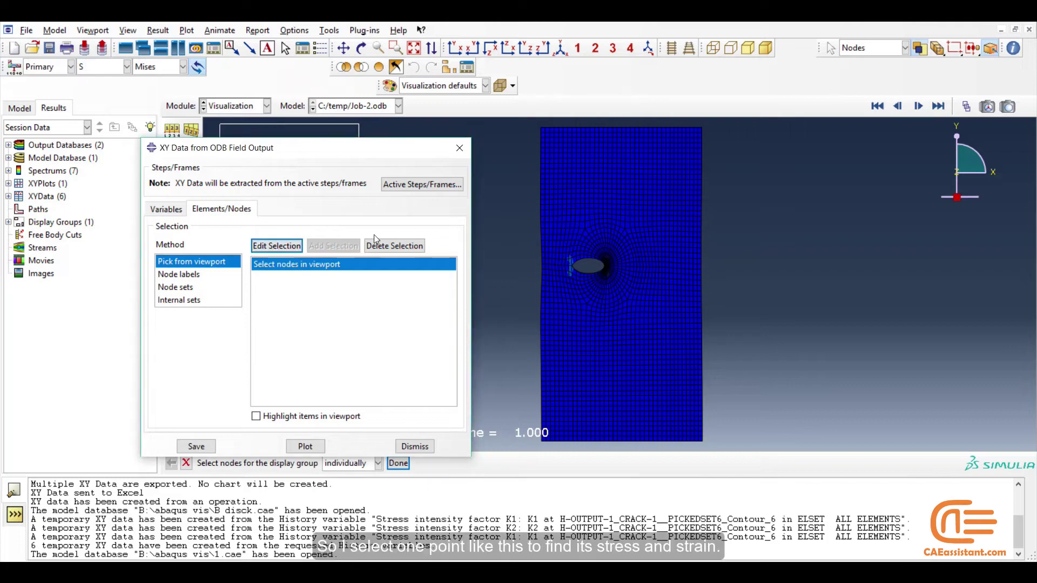
left_click(620, 128)
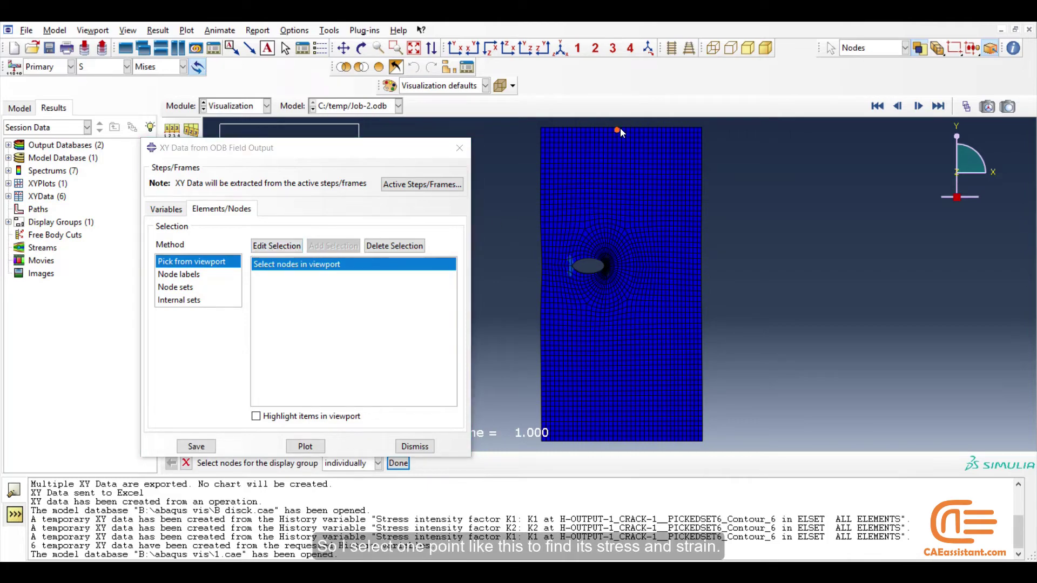
left_click(198, 447)
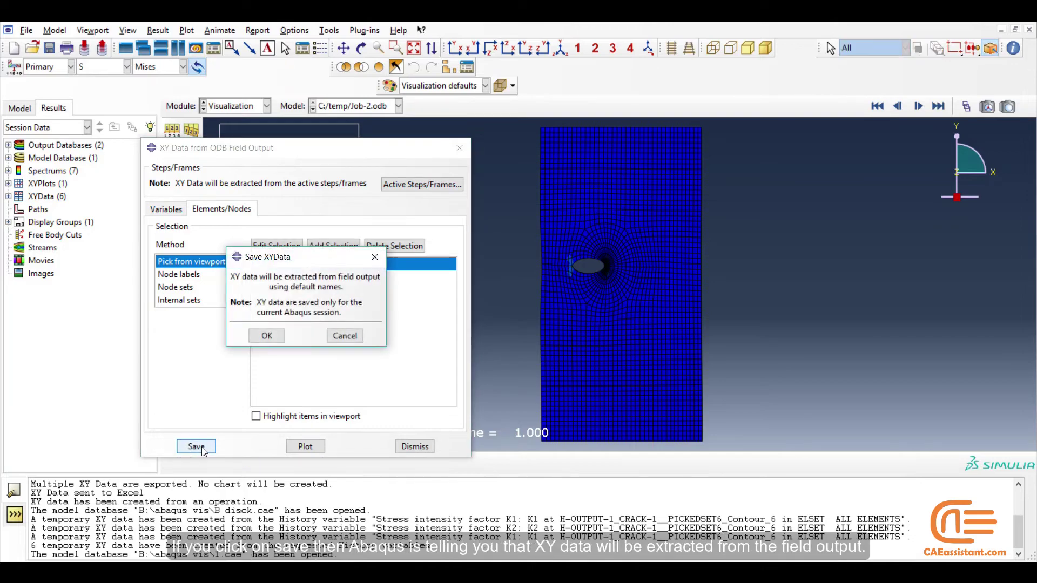
left_click(270, 336)
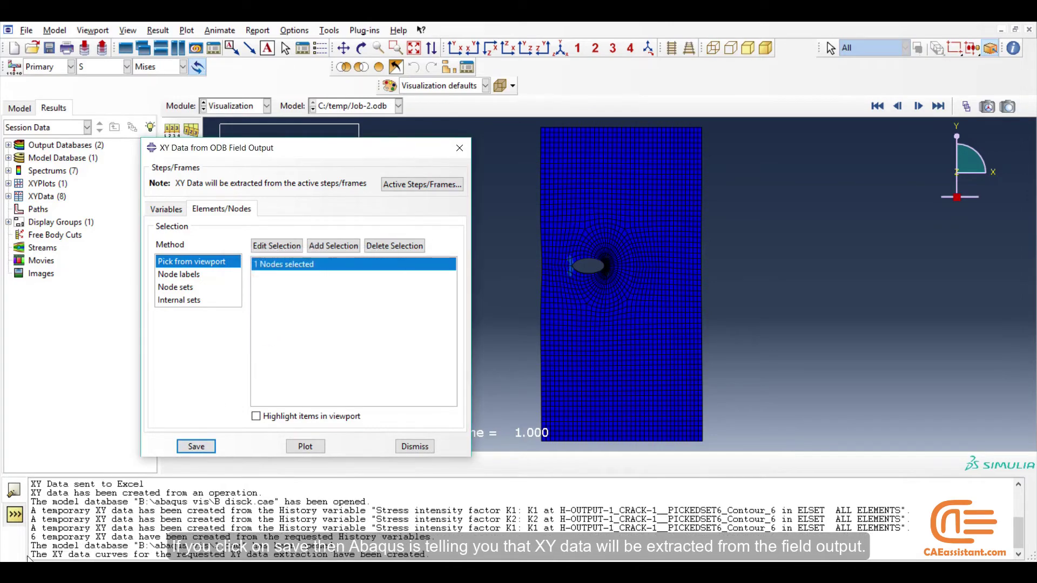
left_click_drag(30, 555, 438, 552)
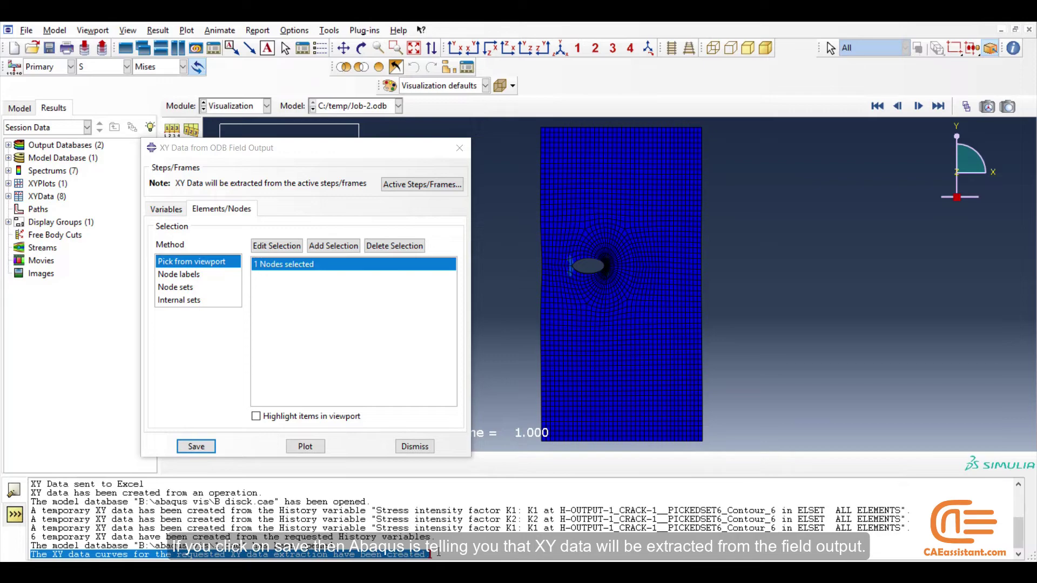
- Delete the six temporary K1 data sets _temp_2 through _temp_7 from the XY Data Manager
left_click(414, 446)
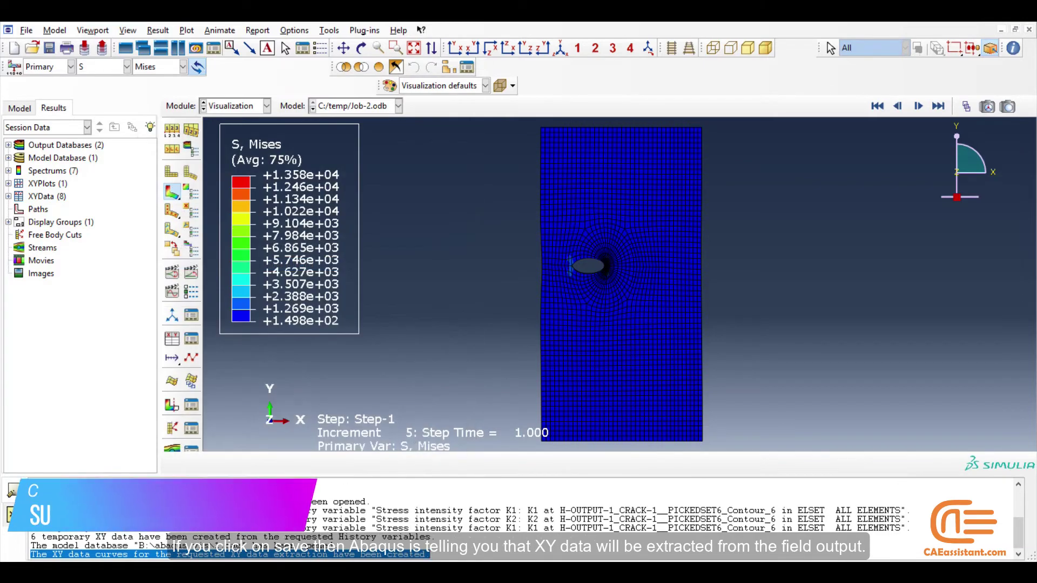
left_click(191, 340)
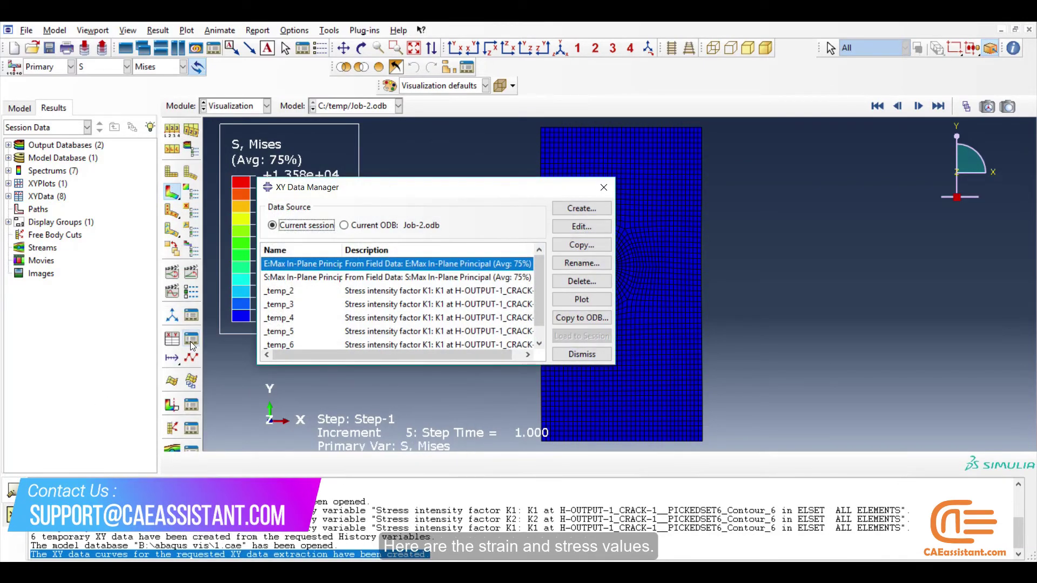
left_click(297, 278)
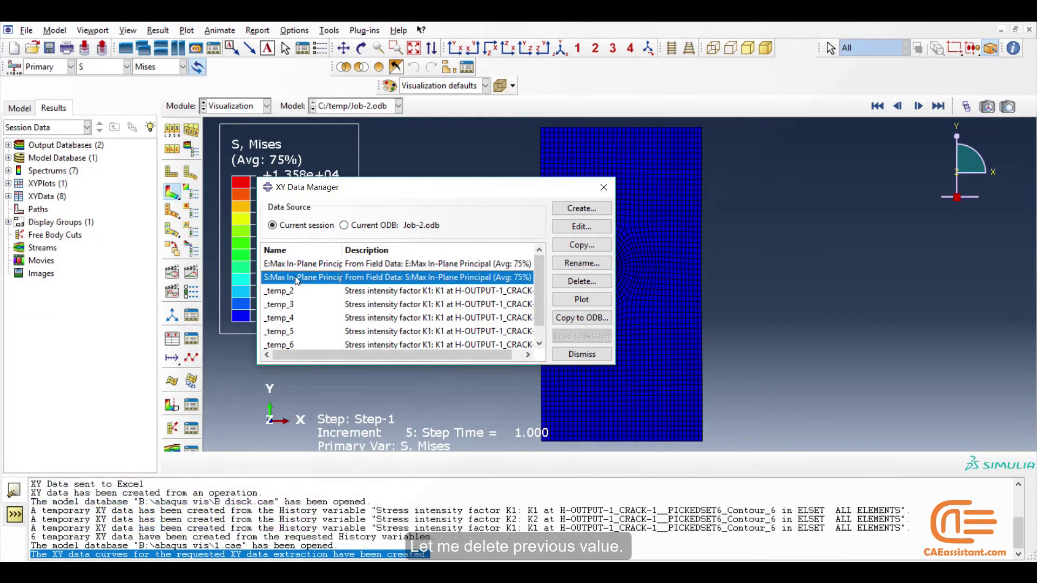
left_click(297, 266)
left_click(287, 292)
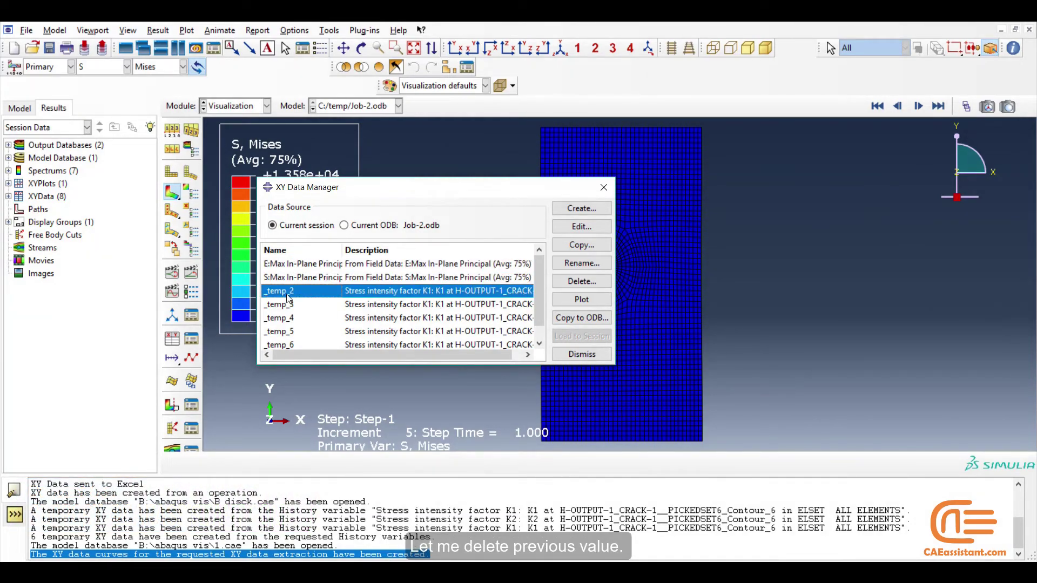
scroll(537, 299, "down", 1)
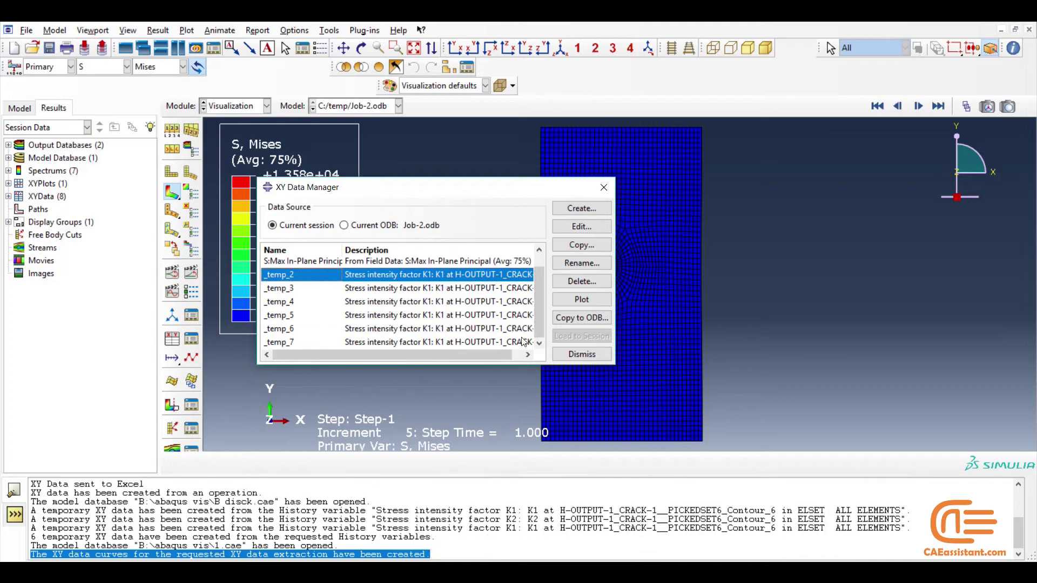
left_click(515, 343, "shift")
left_click(582, 280)
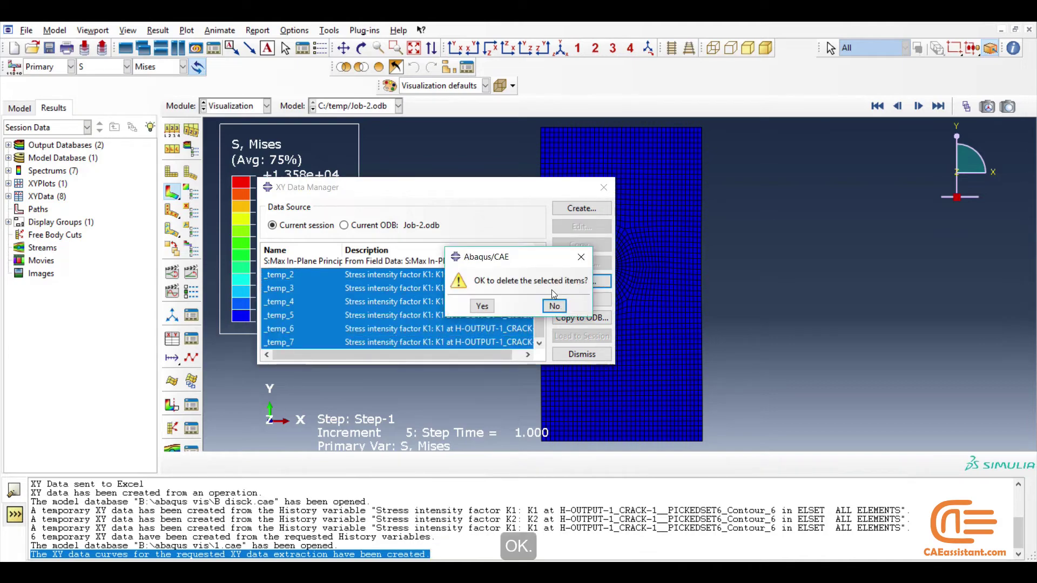
left_click(481, 305)
- Review the E:Max strain and S:Max stress values over time
left_click(397, 264)
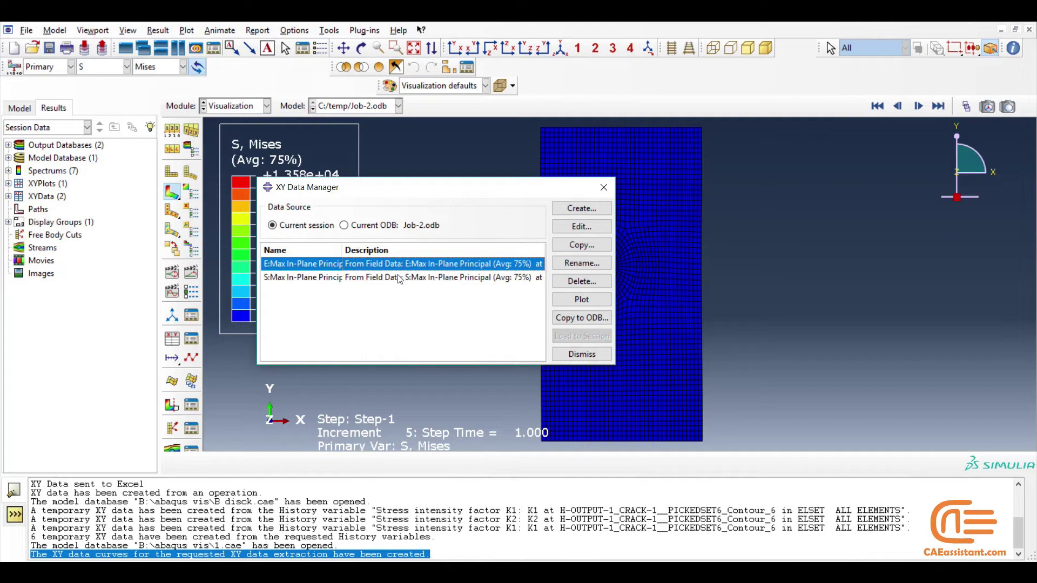
left_click(399, 278)
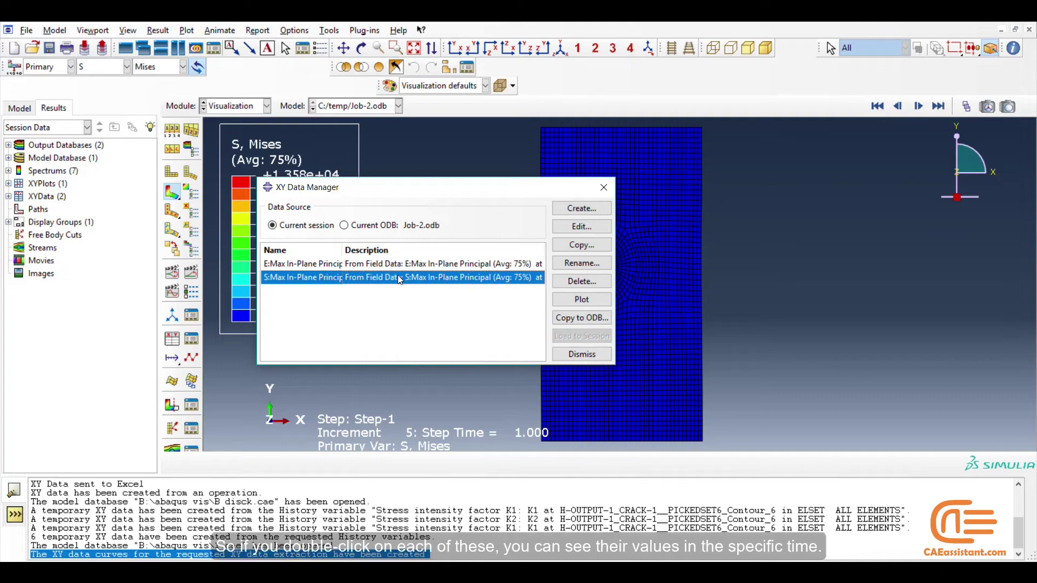
double_click(343, 265)
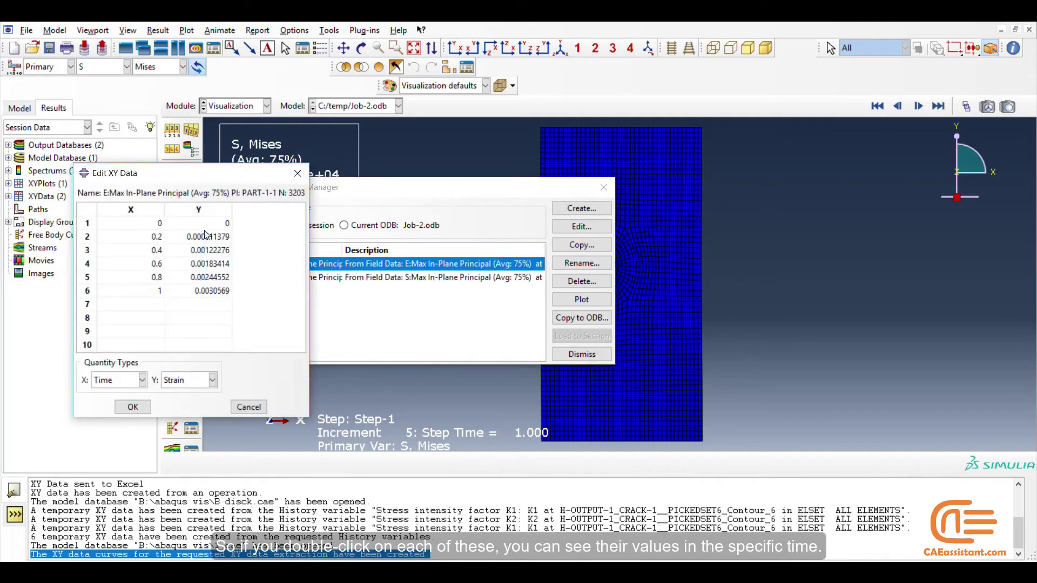
left_click(298, 173)
double_click(347, 277)
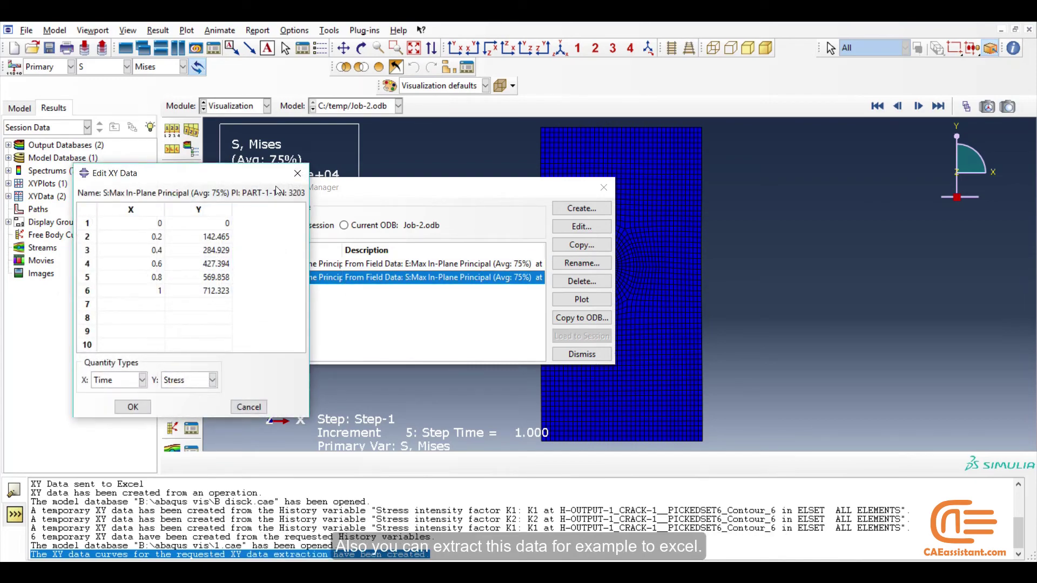
left_click(298, 173)
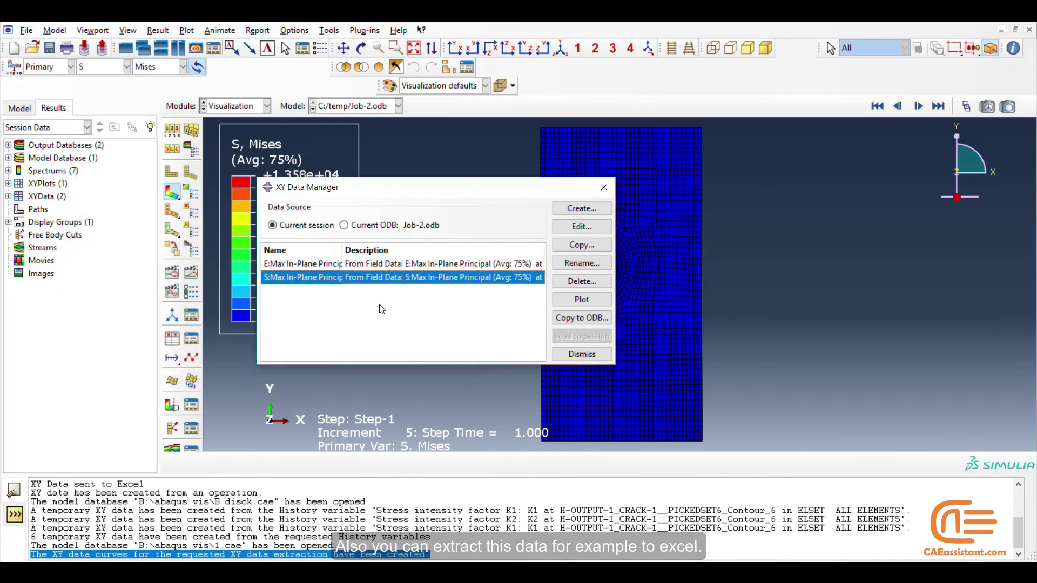
- Send the E:Max and S:Max XY data to a new Excel workbook via the Excel Utilities plug-in
left_click(564, 354)
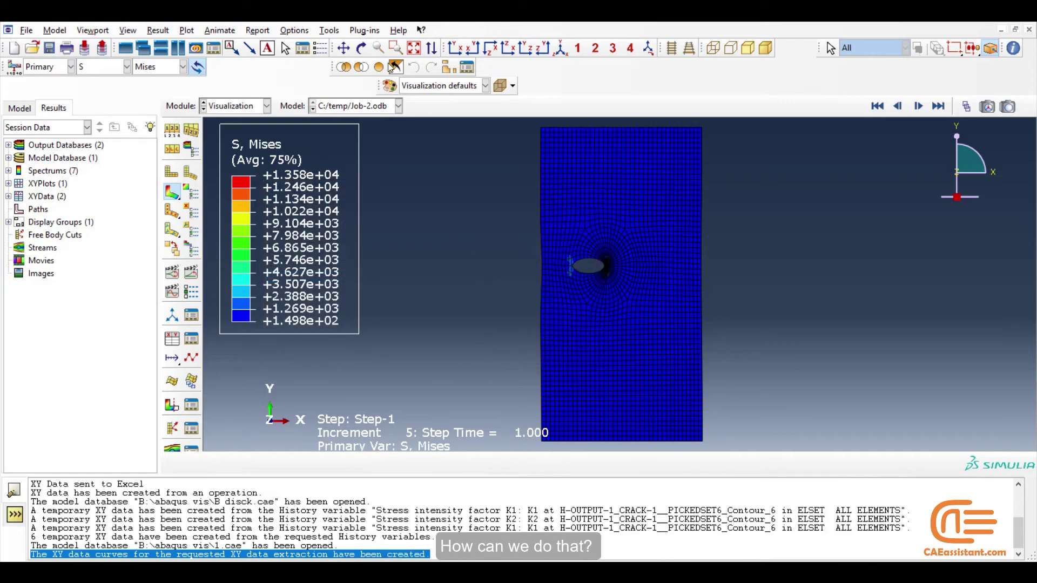
left_click(364, 30)
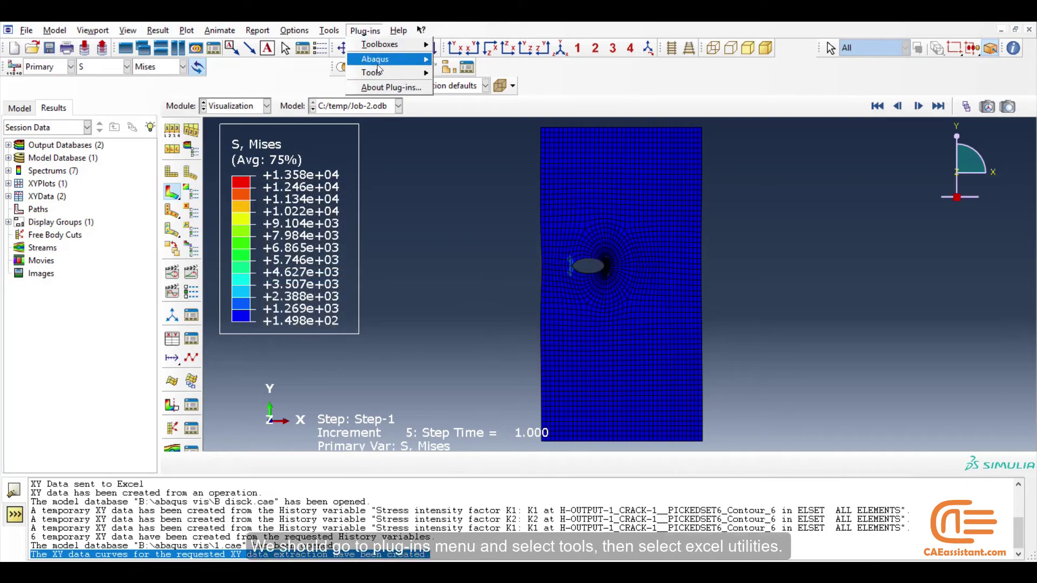
mouse_move(379, 72)
left_click(466, 103)
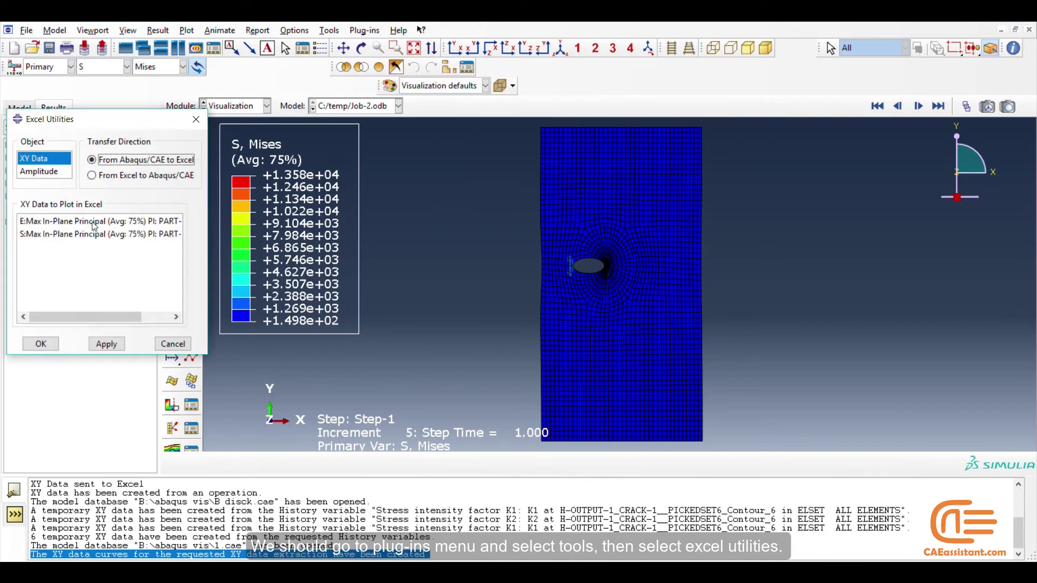
left_click(94, 222)
left_click(98, 236, "shift")
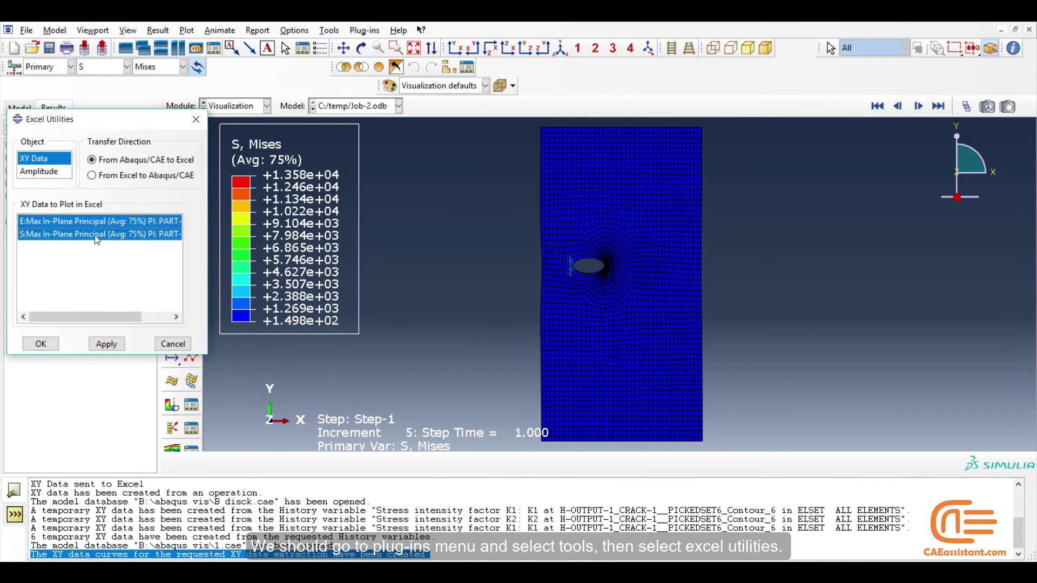
left_click(107, 344)
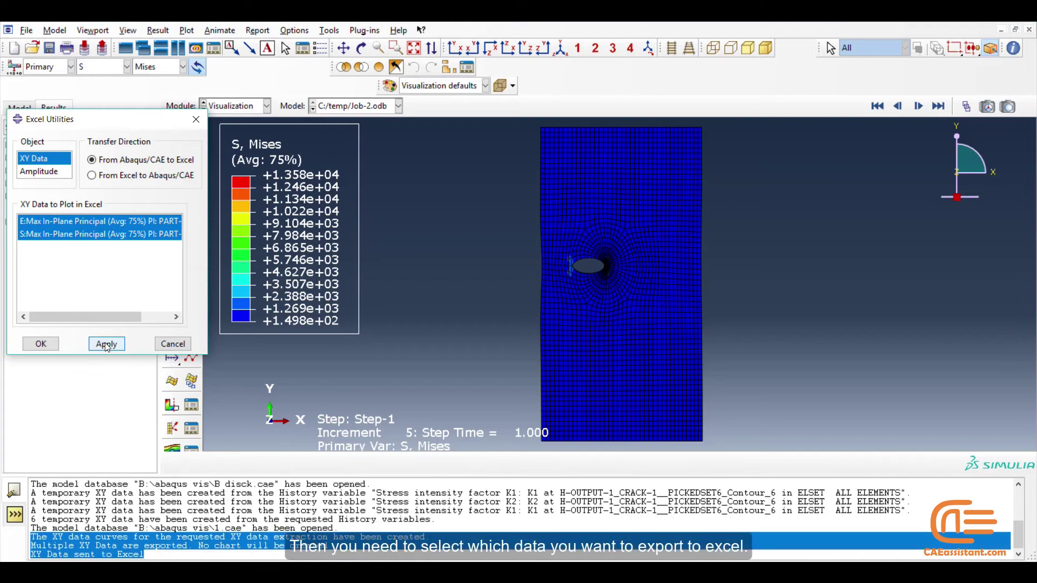
left_click(207, 556)
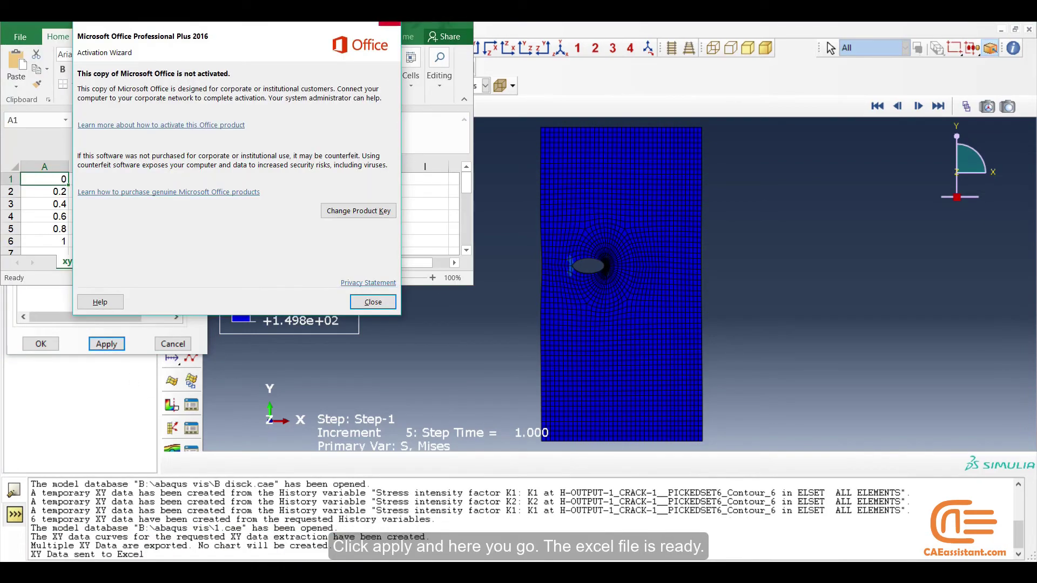
- Enter headers time, strain, time, stress in cells A1 to D1 of the xyToExcel sheet
left_click(390, 23)
double_click(428, 22)
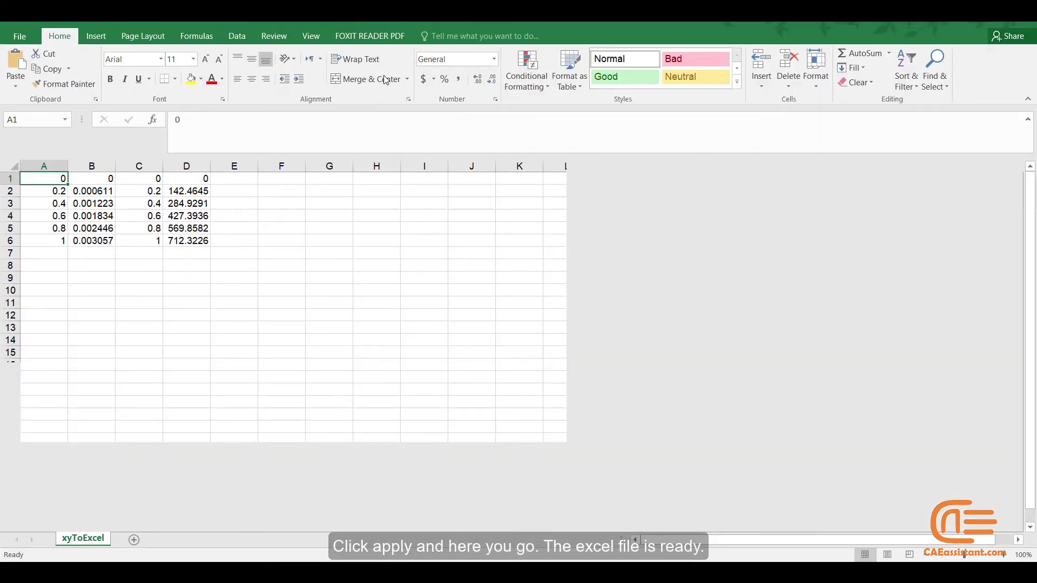
type("ti")
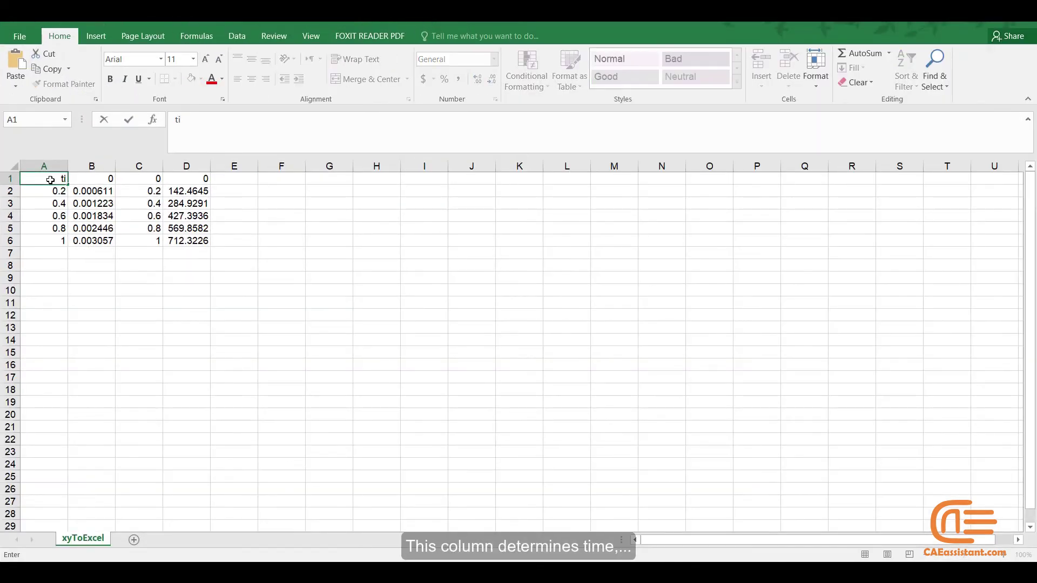
type("me")
left_click(88, 183)
type("str")
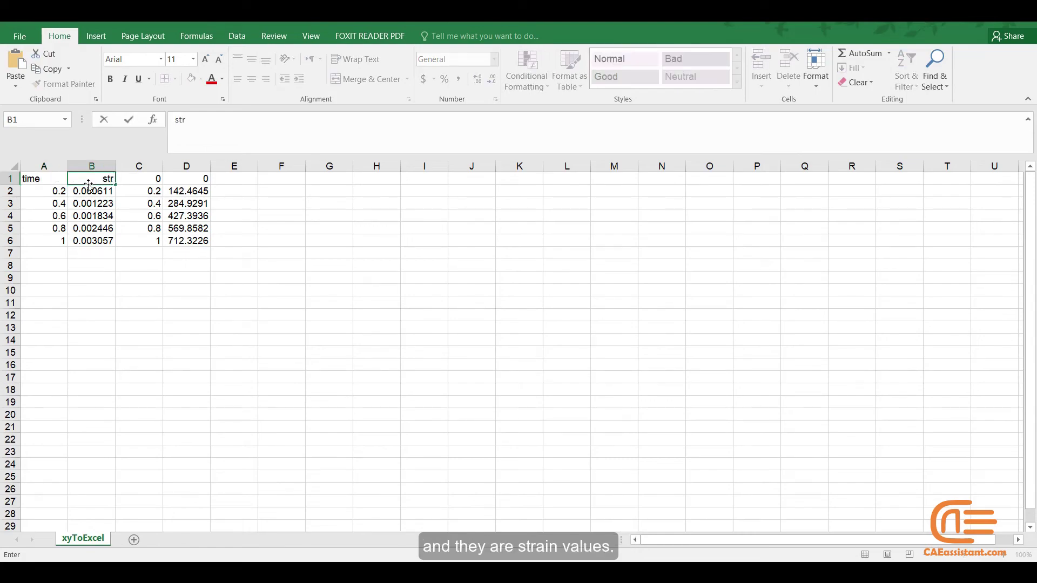
type("ain")
left_click(135, 176)
type("time")
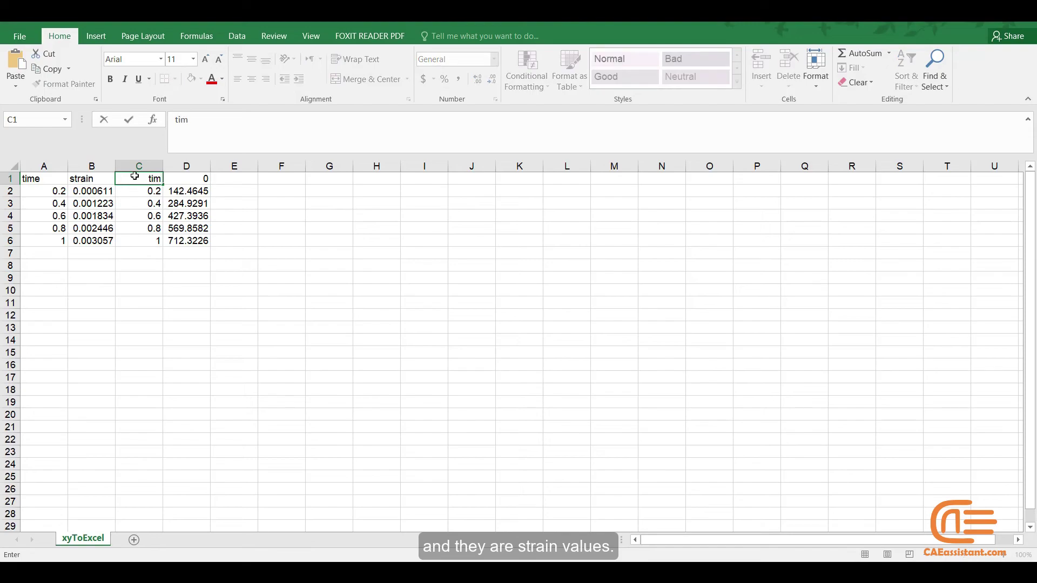
left_click(201, 178)
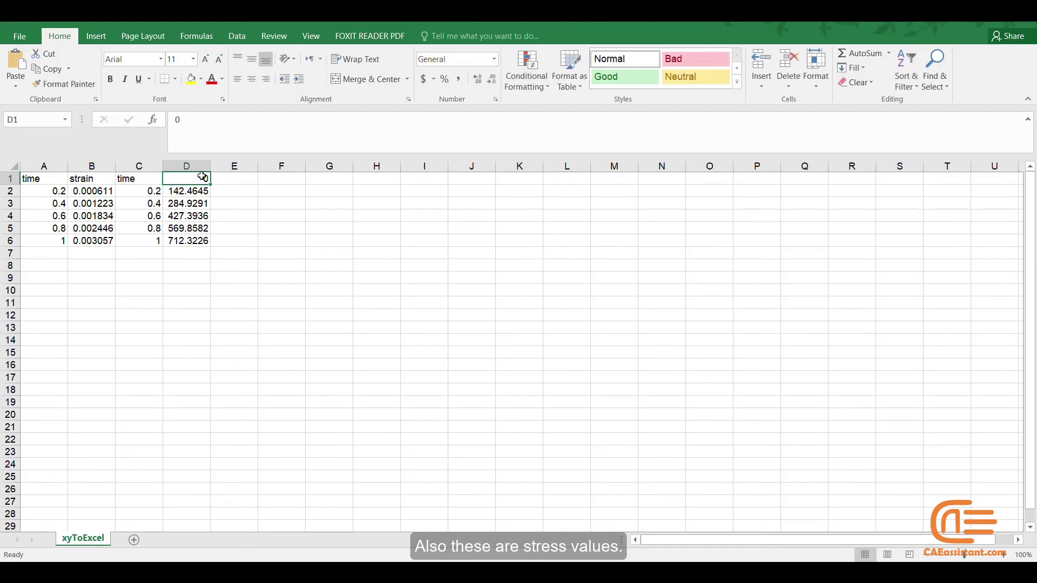
type("str")
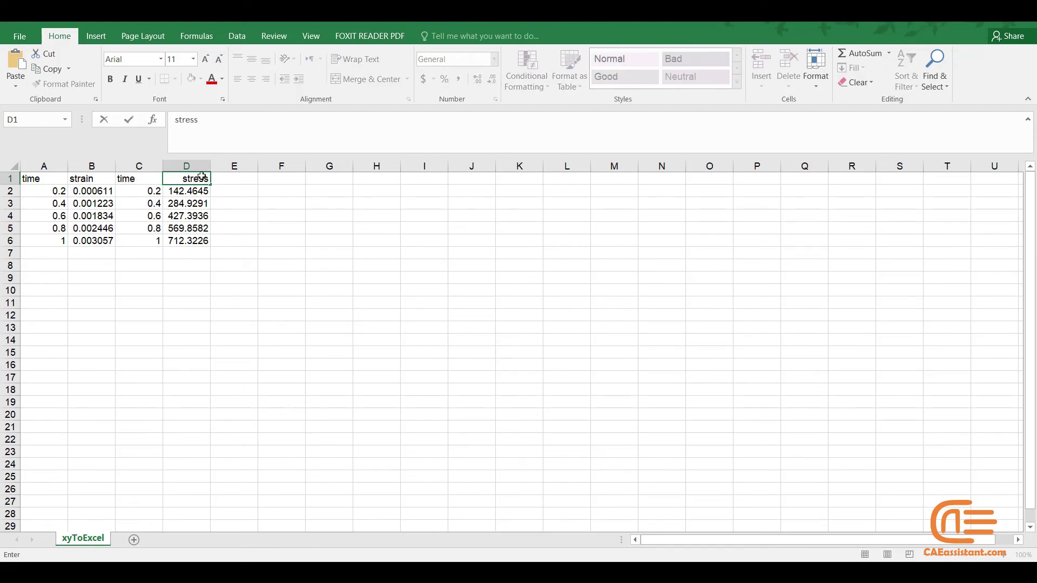
type("ess")
left_click(186, 314)
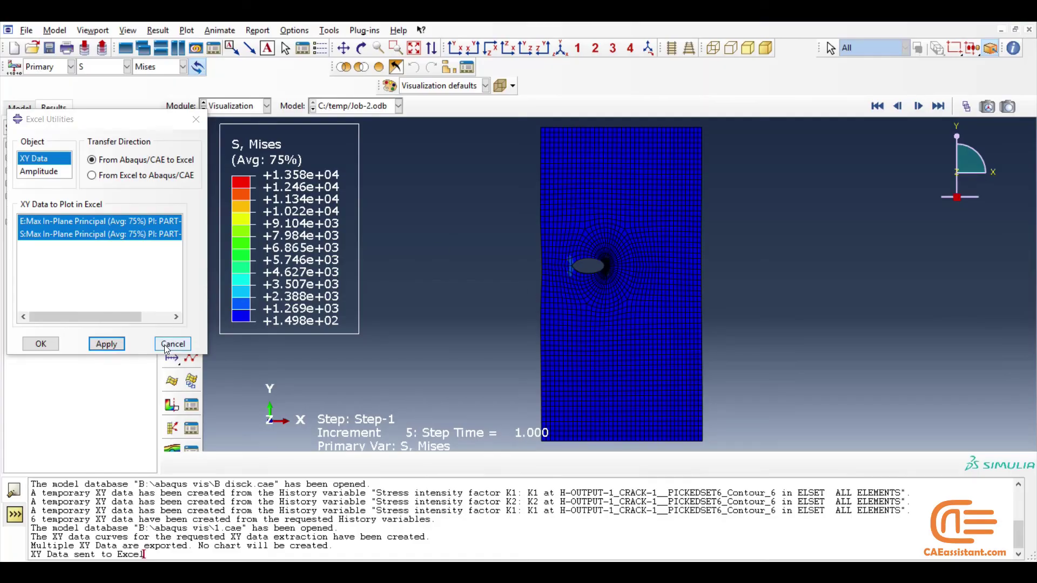
- Build combine(E:Max, S:Max) in Operate on XY Data, with strain as X and stress as Y
left_click(58, 341)
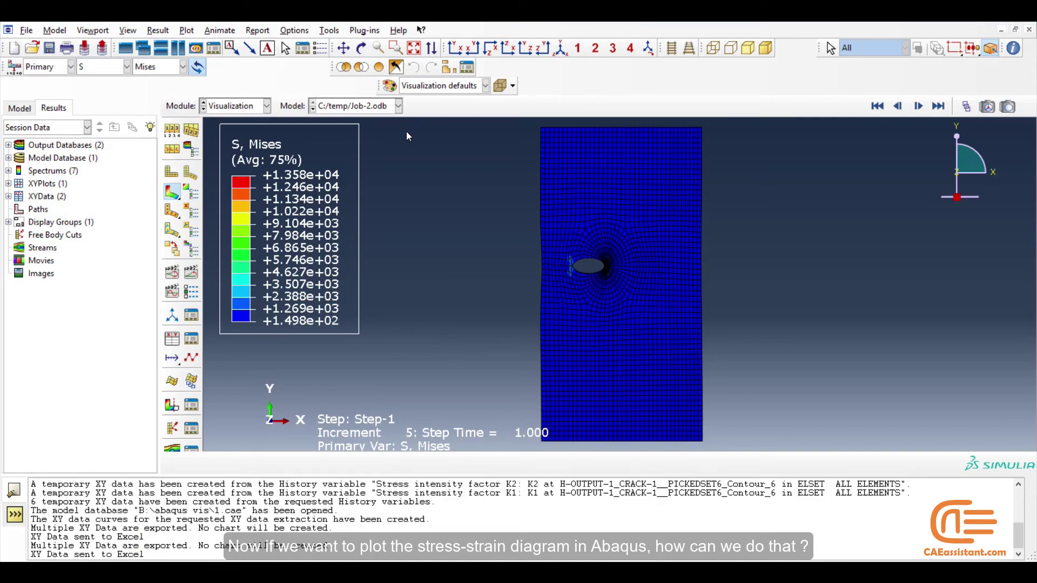
left_click(171, 339)
left_click(84, 255)
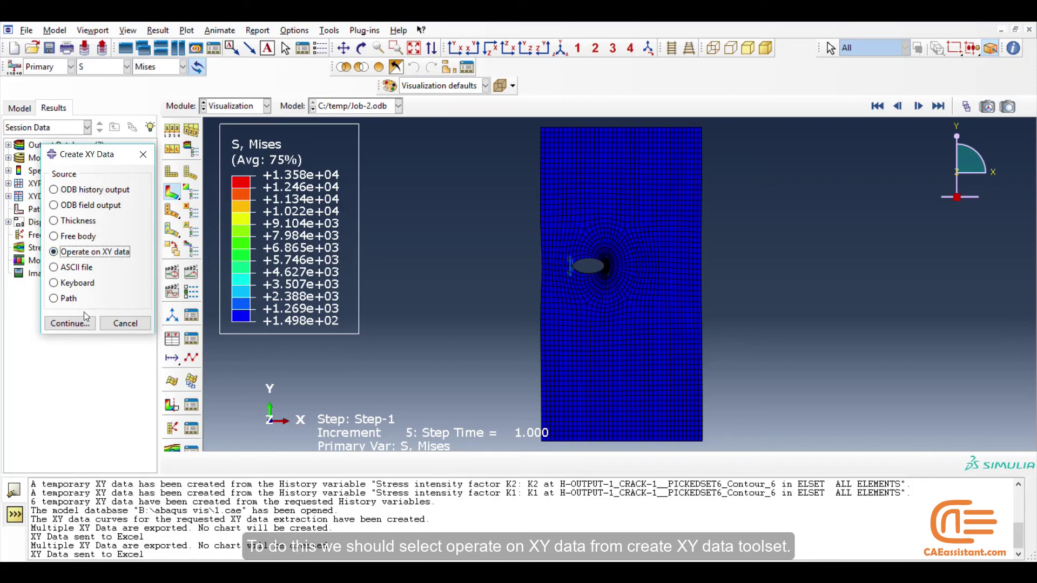
left_click(70, 322)
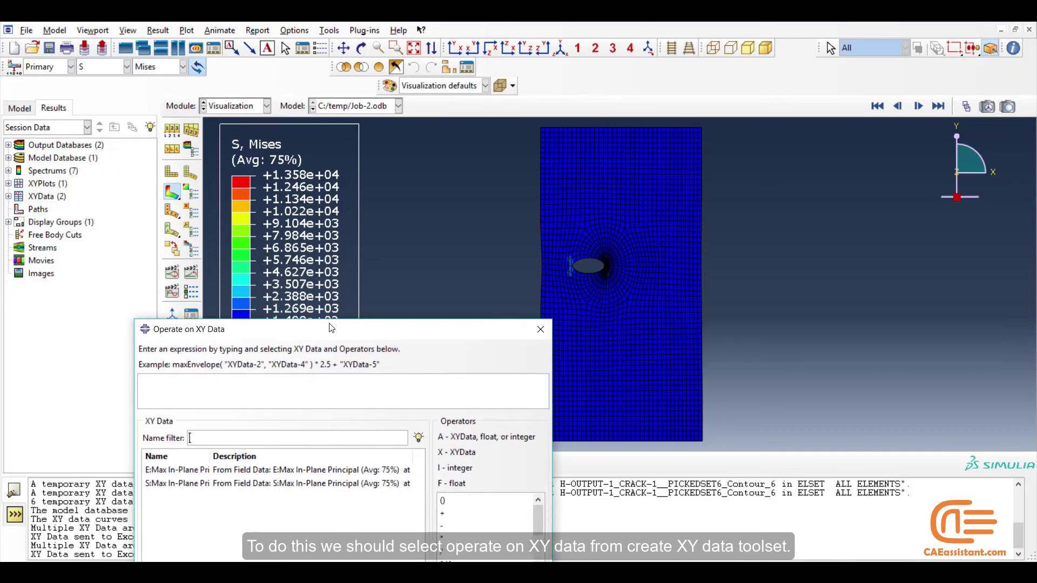
left_click_drag(324, 371, 386, 106)
left_click(597, 429)
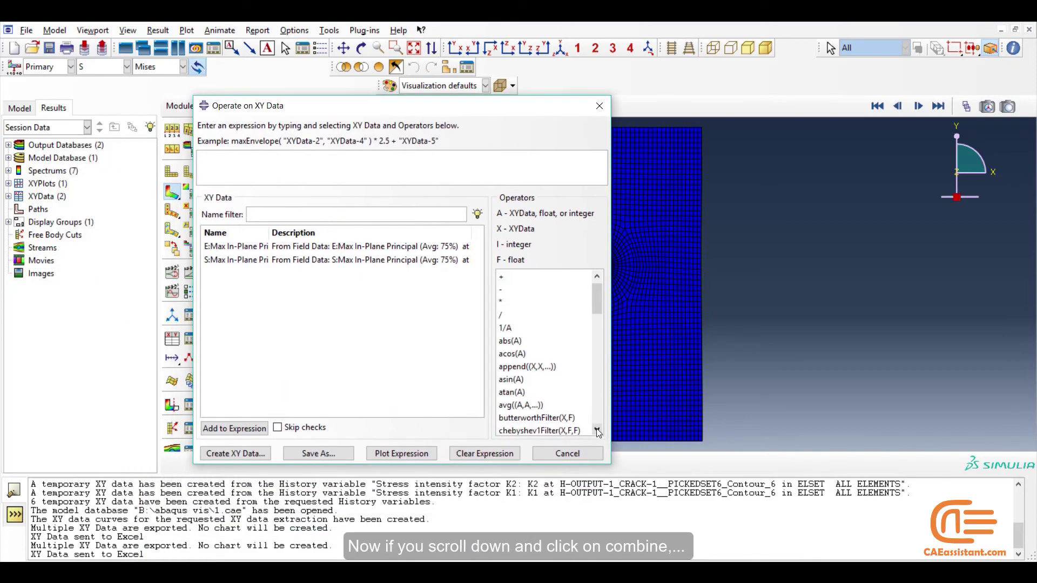
left_click(596, 430)
left_click(597, 429)
left_click(597, 430)
left_click(531, 419)
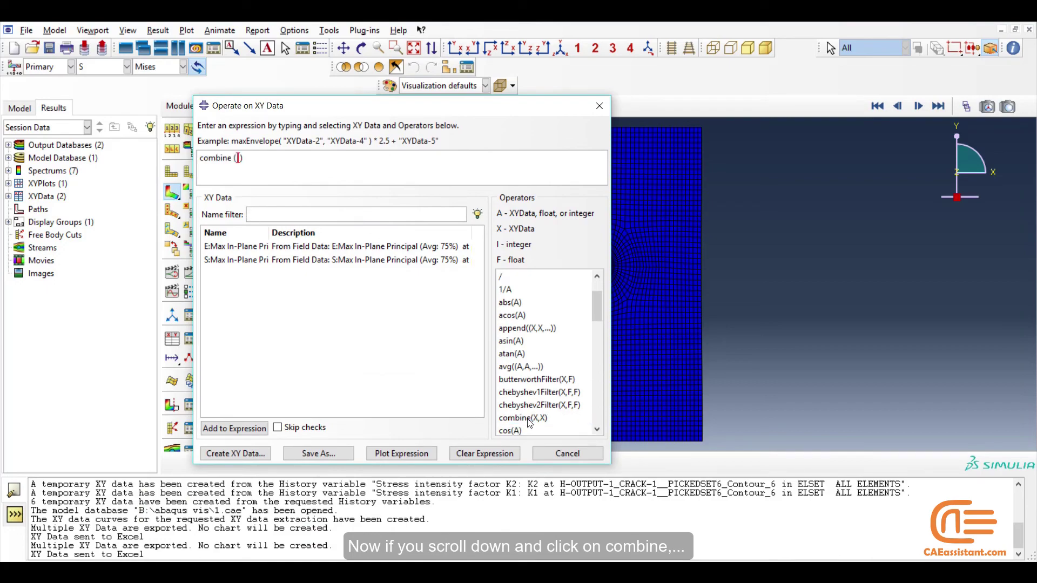
double_click(235, 248)
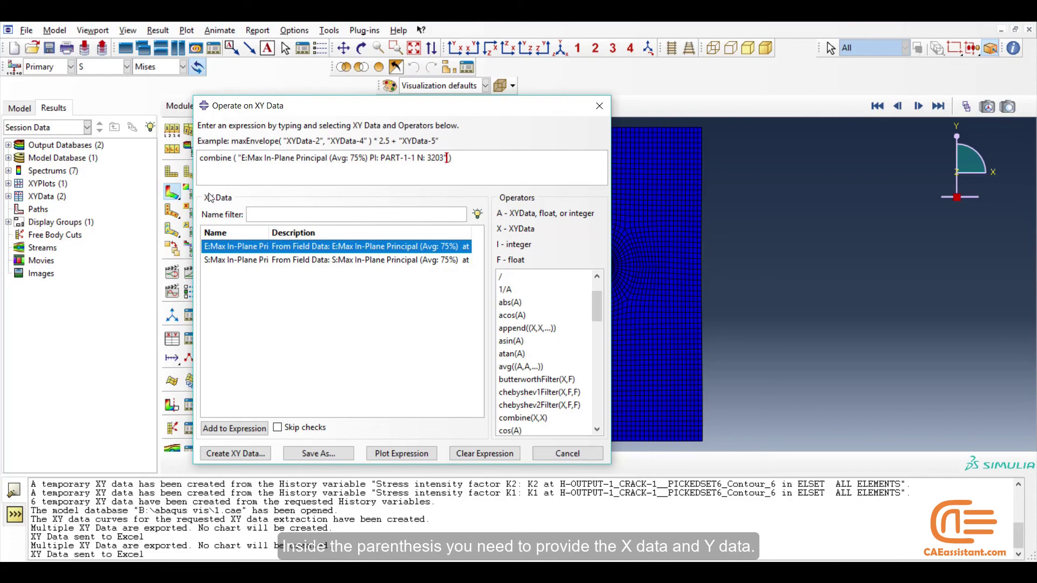
double_click(249, 261)
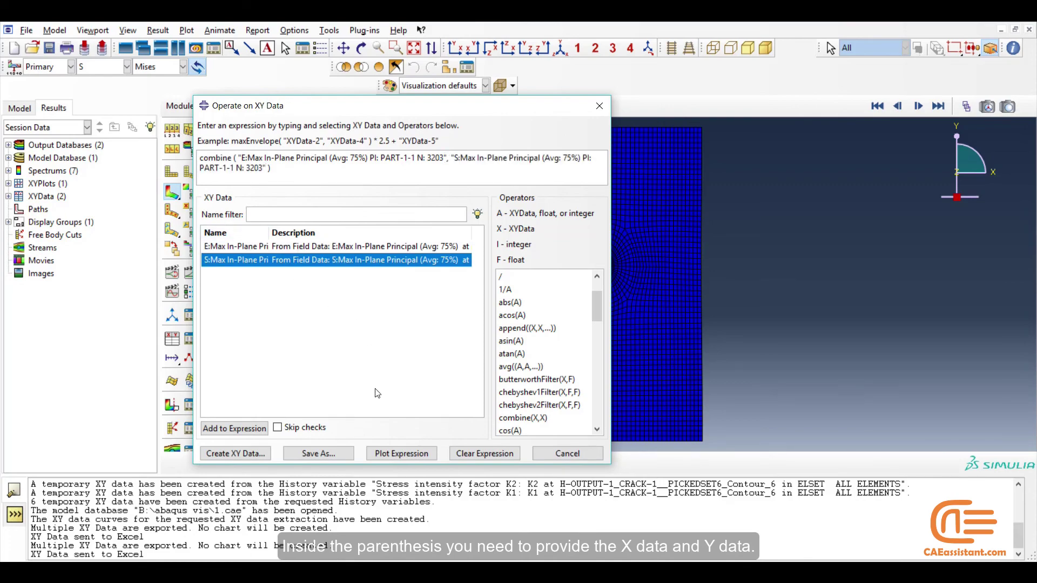
- Plot the combined expression as the node 3203 stress-strain curve _temp_1
left_click(393, 455)
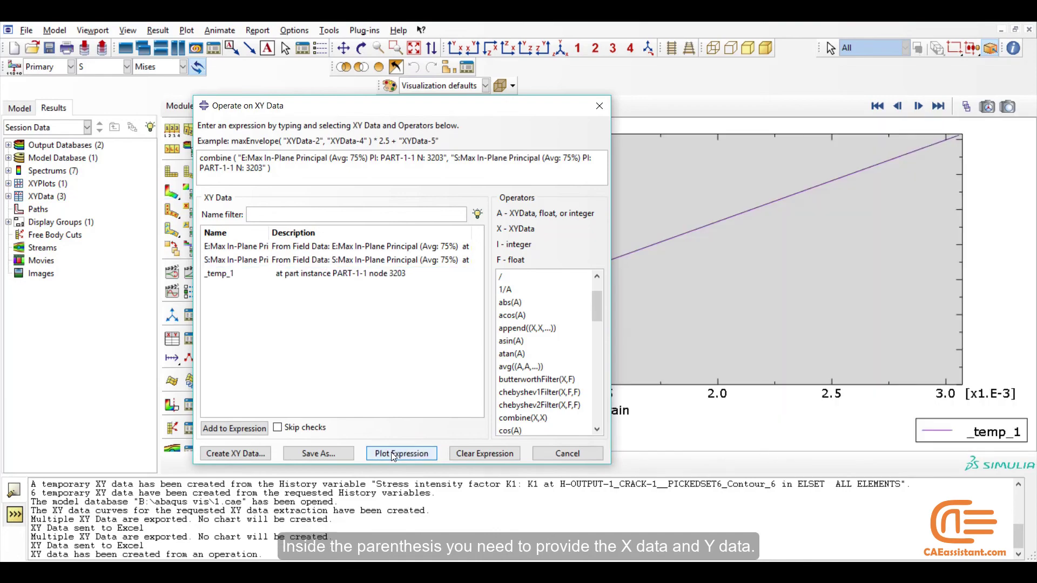
left_click_drag(521, 112, 555, 561)
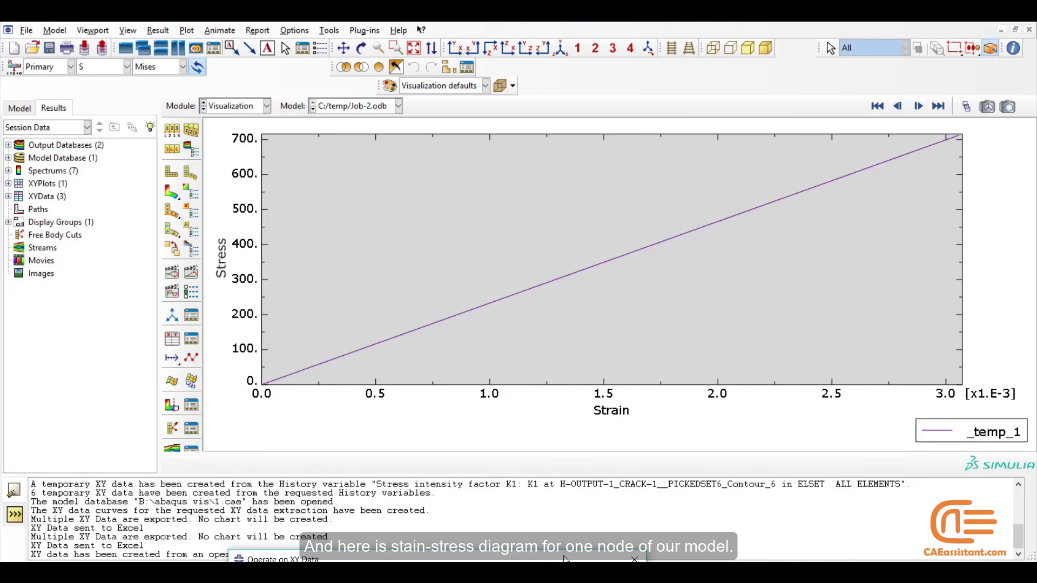
left_click_drag(565, 558, 544, 219)
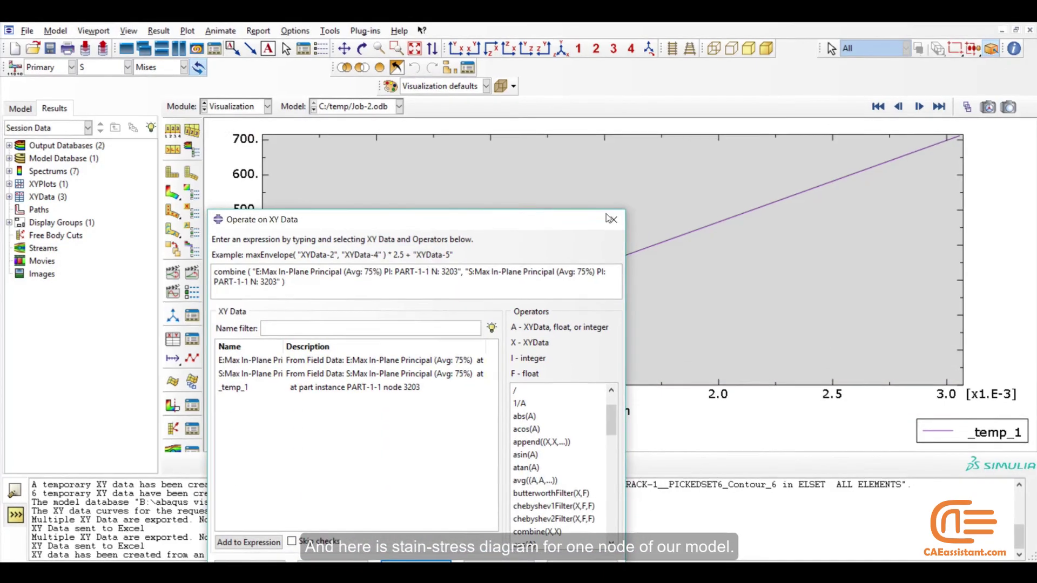